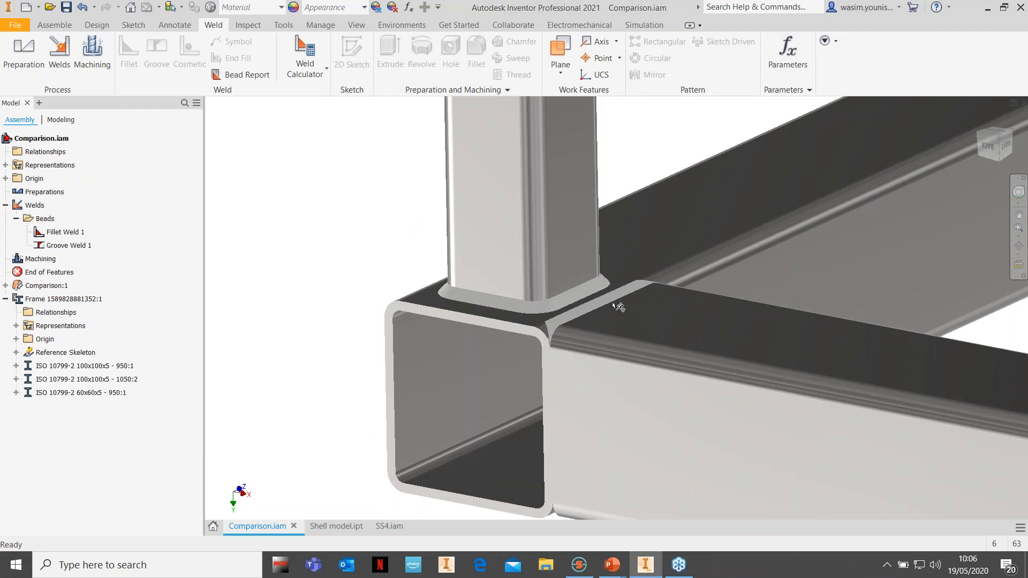
# Step: Examine the fillet and groove weld beads at the corner where the upright and the two base tubes meet
pyautogui.scroll(3, 564, 332)
pyautogui.scroll(2, 519, 375)
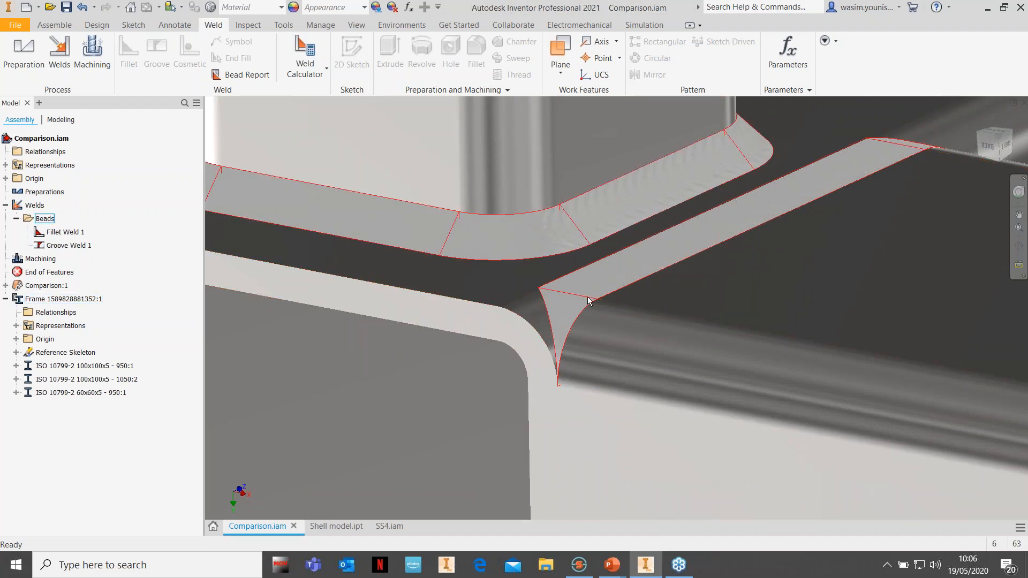
pyautogui.scroll(-3, 621, 293)
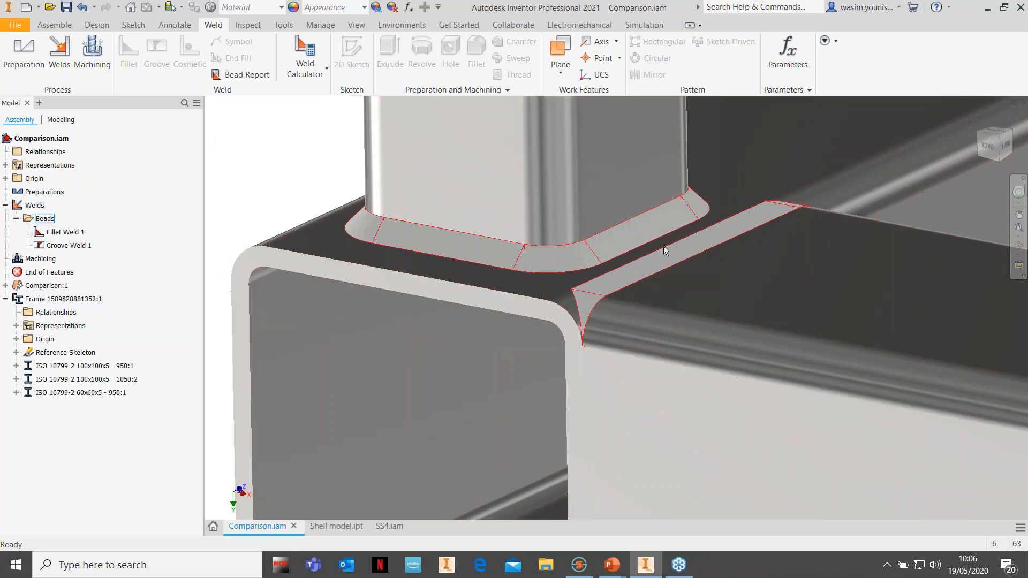
pyautogui.scroll(3, 624, 298)
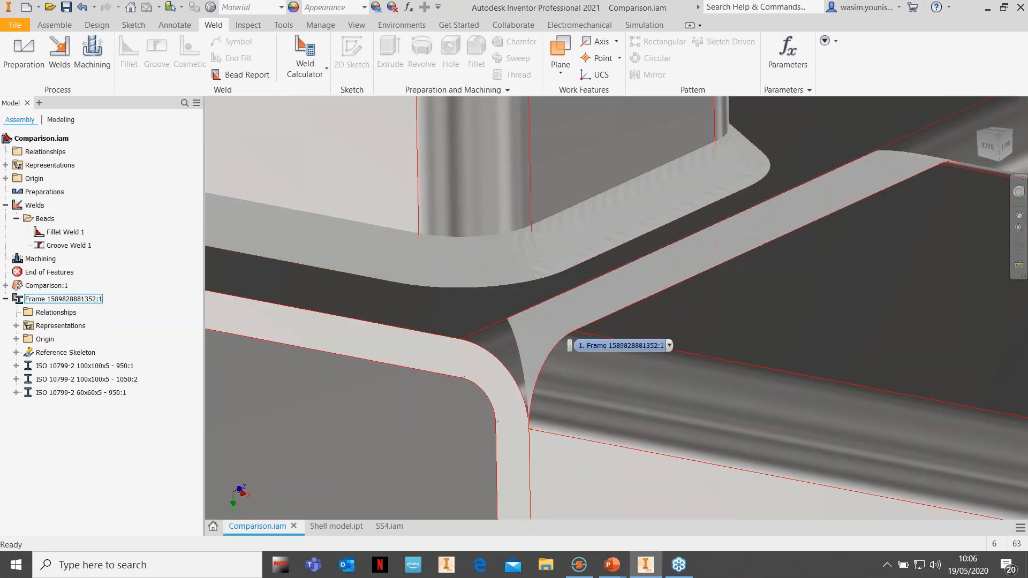
pyautogui.scroll(2, 546, 358)
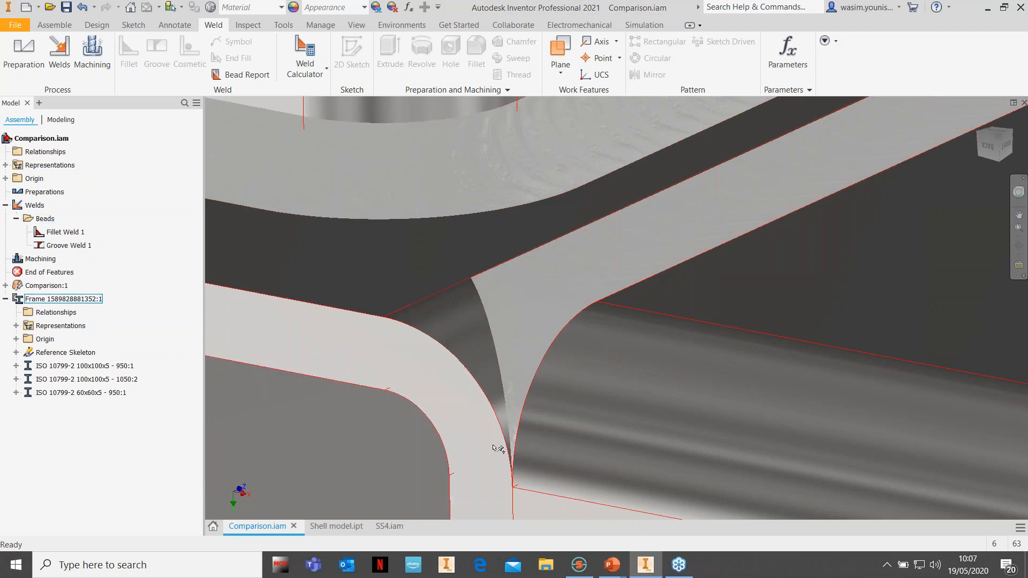
pyautogui.scroll(2, 555, 439)
pyautogui.scroll(2, 555, 439)
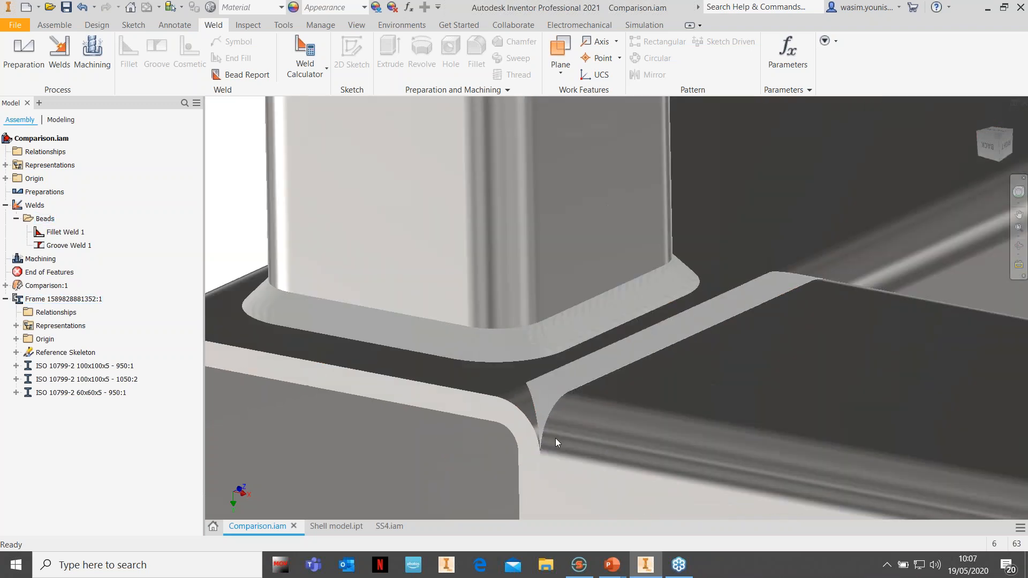
pyautogui.scroll(1, 557, 398)
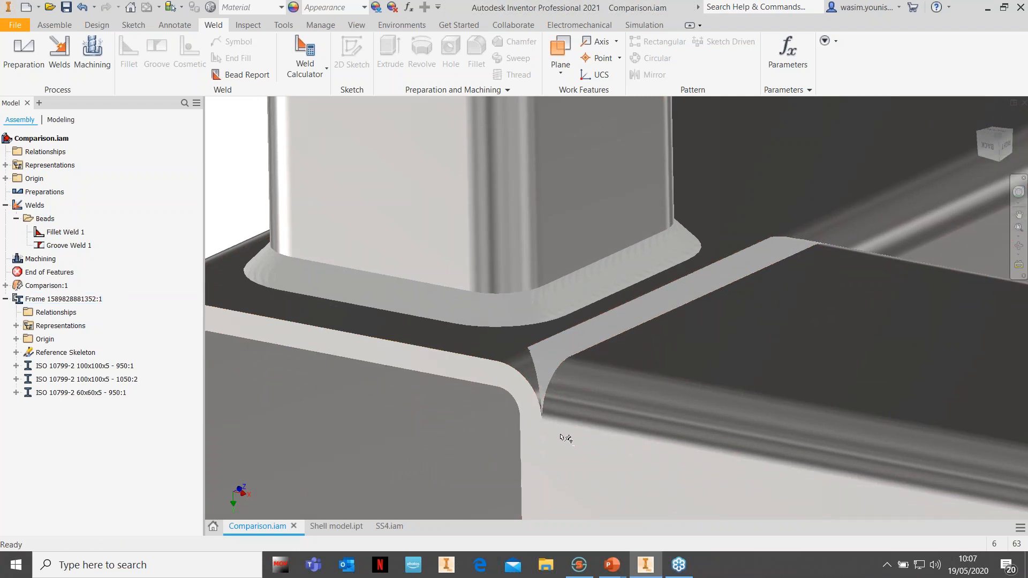
pyautogui.click(521, 408)
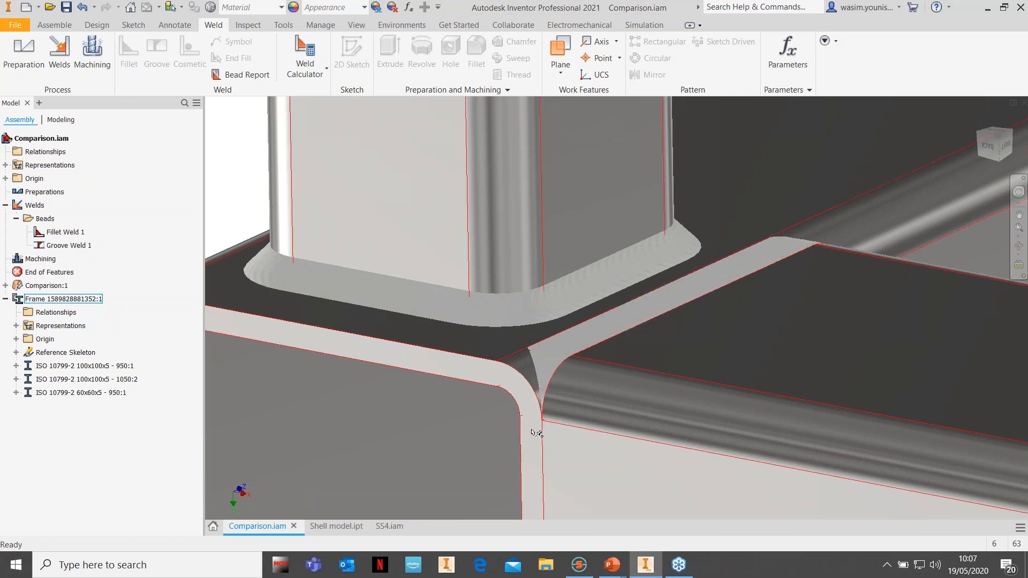
pyautogui.press('Escape')
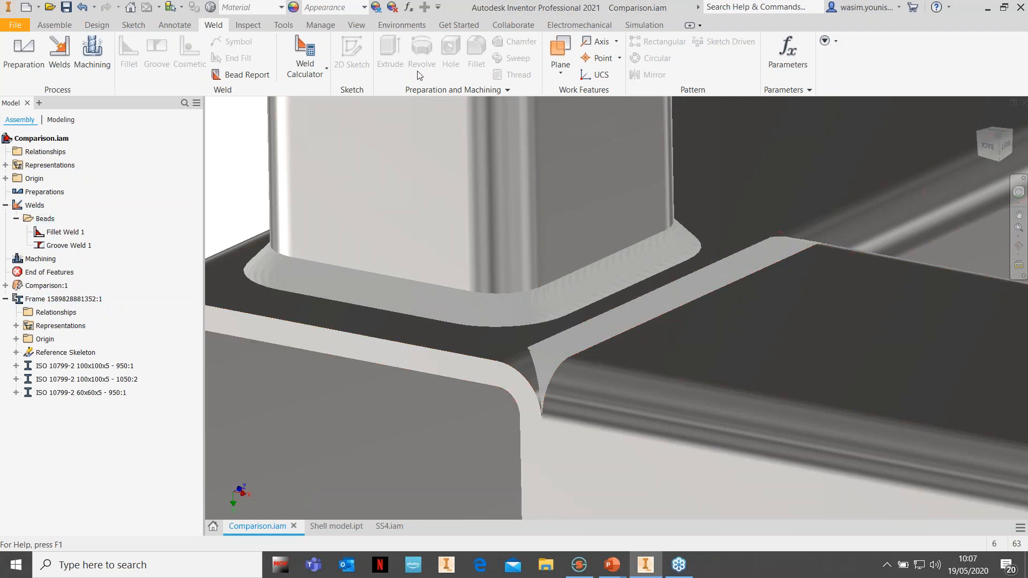
# Step: Open the stress analysis environment and create a single-point static study with bonded contacts and a 0.100 mm tolerance
pyautogui.click(403, 27)
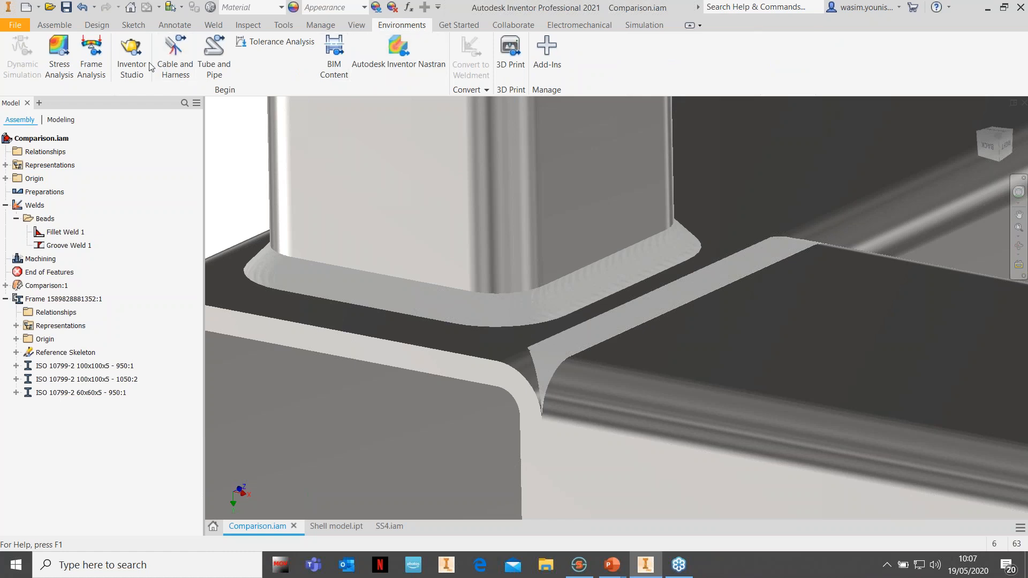
pyautogui.click(60, 64)
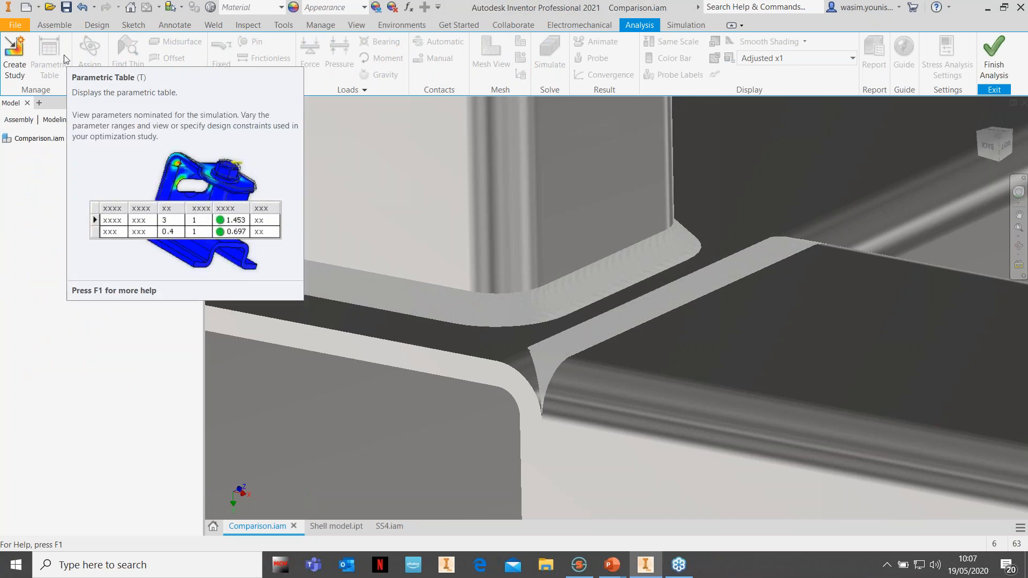
pyautogui.click(15, 57)
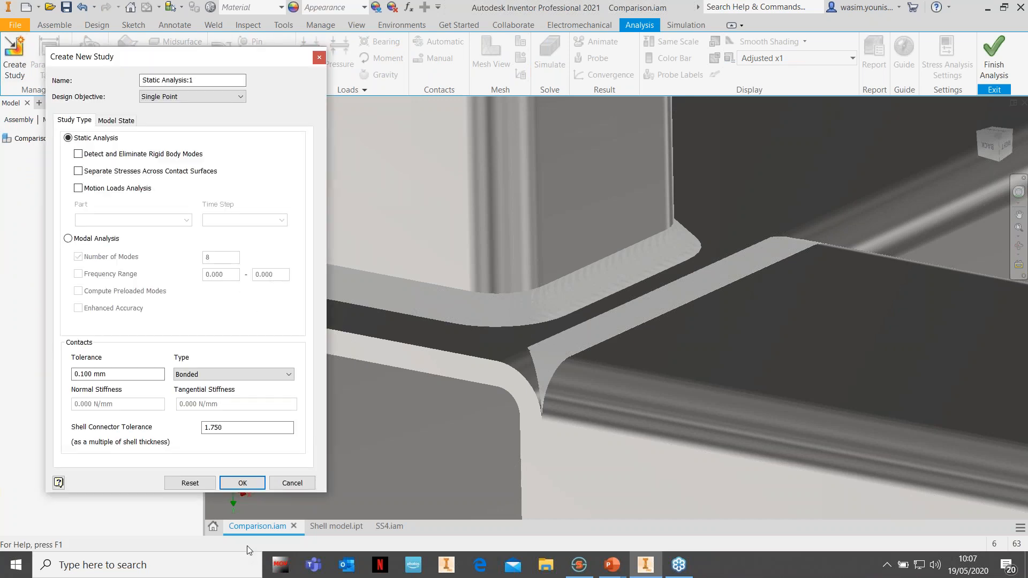
pyautogui.click(243, 483)
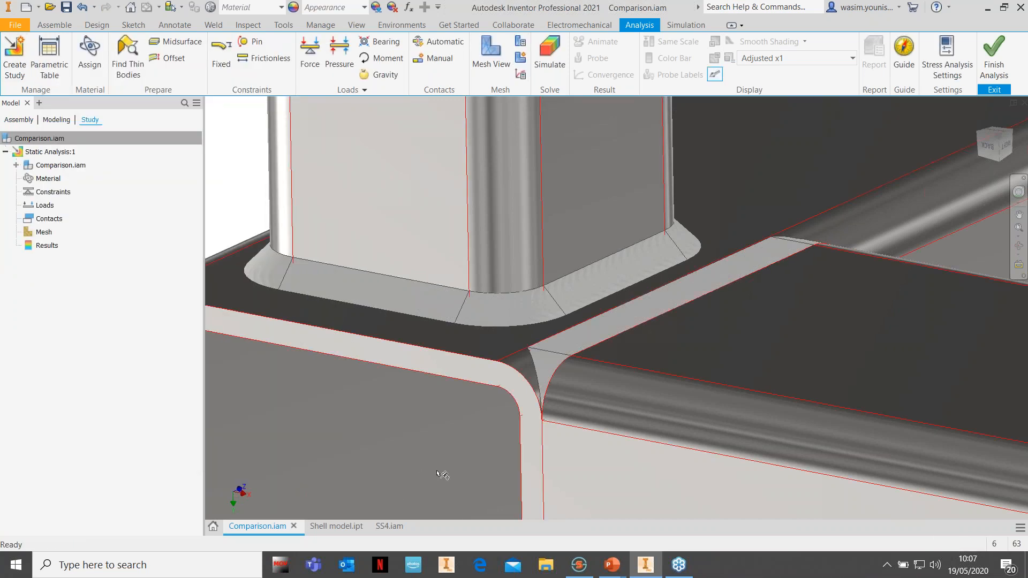
# Step: Generate the automatic contacts for the welded frame and expand the list of bonded contacts
pyautogui.scroll(3, 487, 431)
pyautogui.moveTo(477, 427); pyautogui.dragTo(484, 306, button='middle')
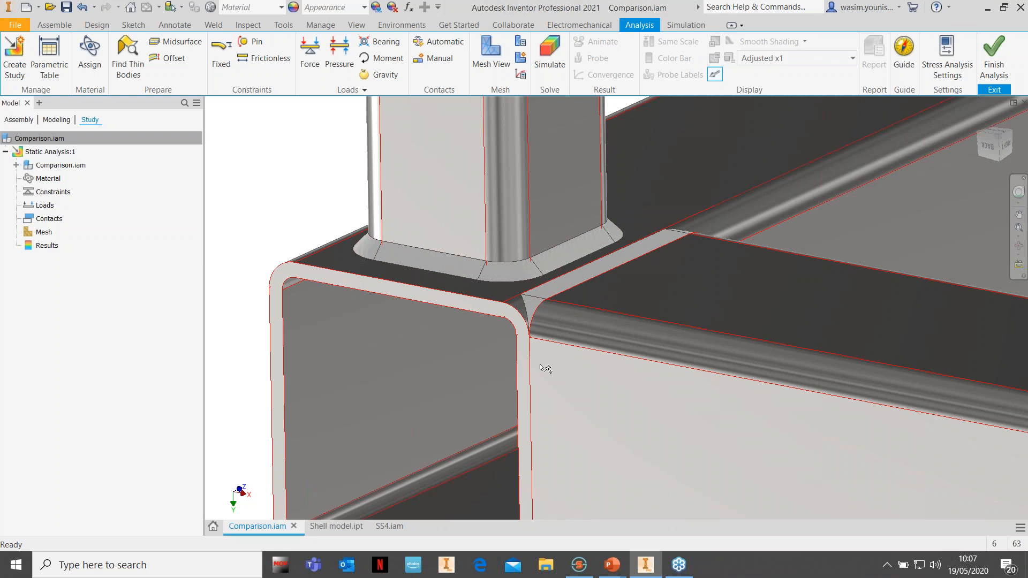
pyautogui.moveTo(589, 391); pyautogui.dragTo(559, 373, button='middle')
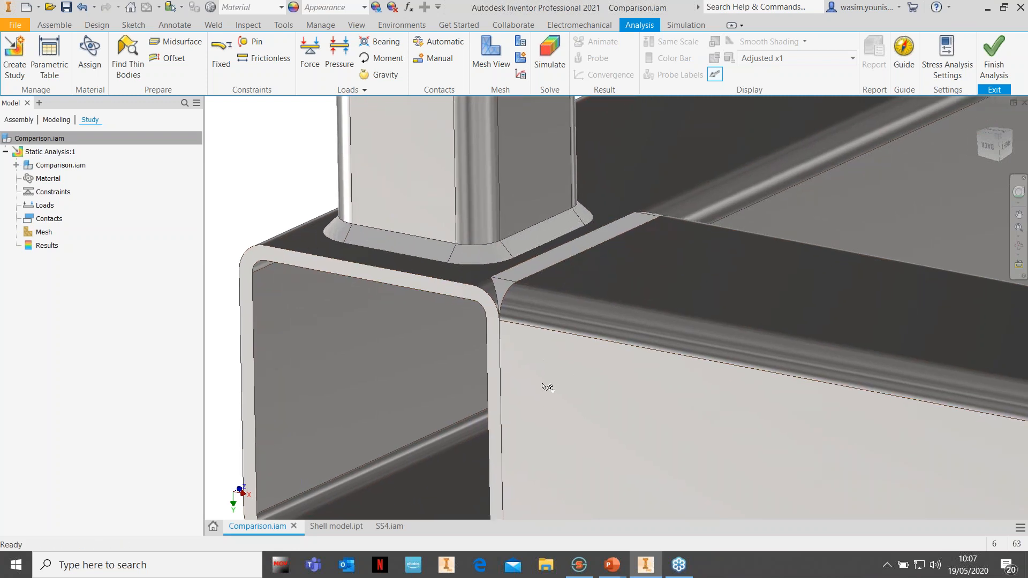
pyautogui.click(442, 44)
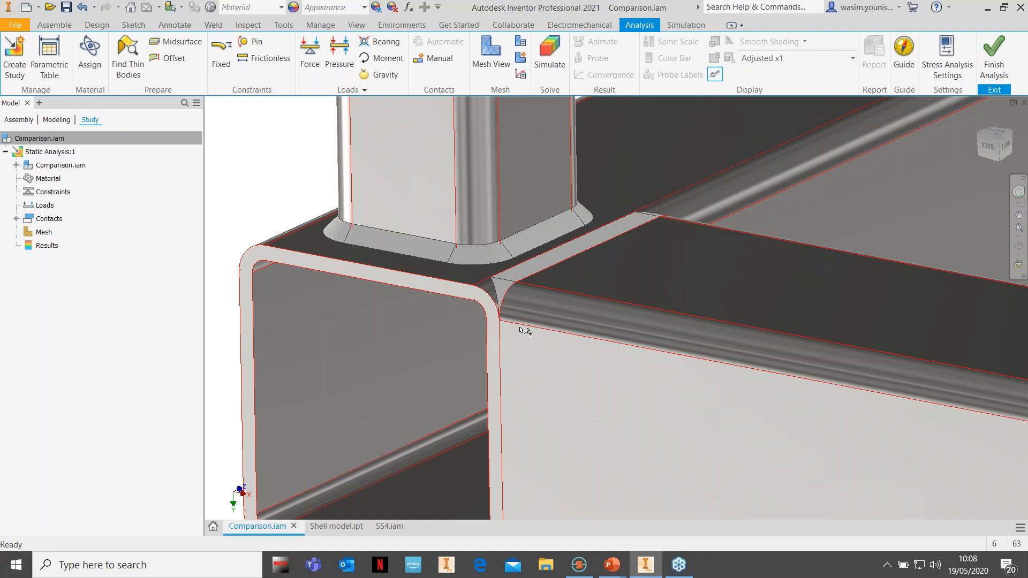
pyautogui.click(16, 218)
pyautogui.click(26, 232)
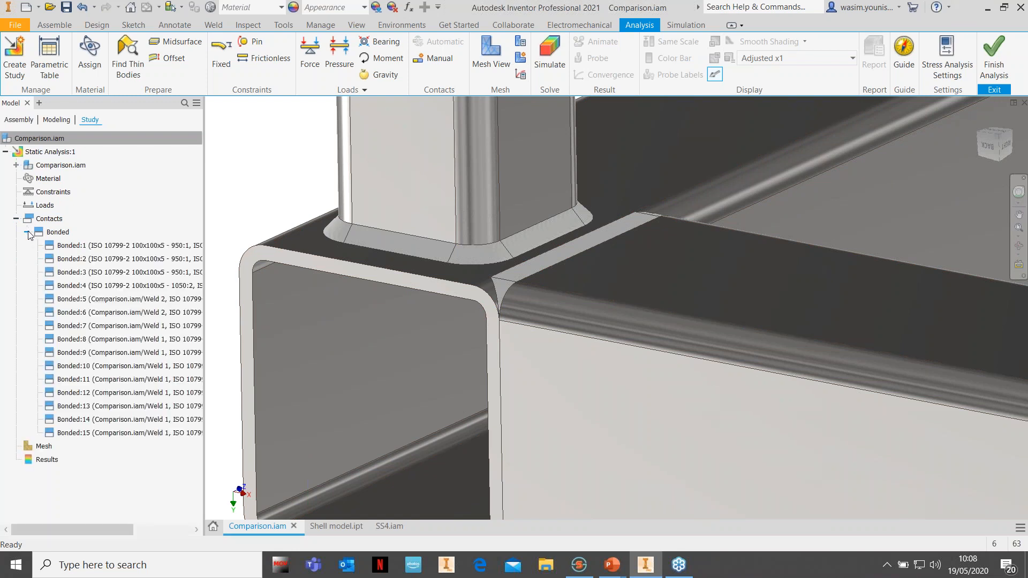
# Step: Suppress the tube-to-tube contacts Bonded:1 to Bonded:4, leaving out the contacts that involve the welds
pyautogui.moveTo(220, 212); pyautogui.dragTo(301, 213)
pyautogui.scroll(-5, 566, 304)
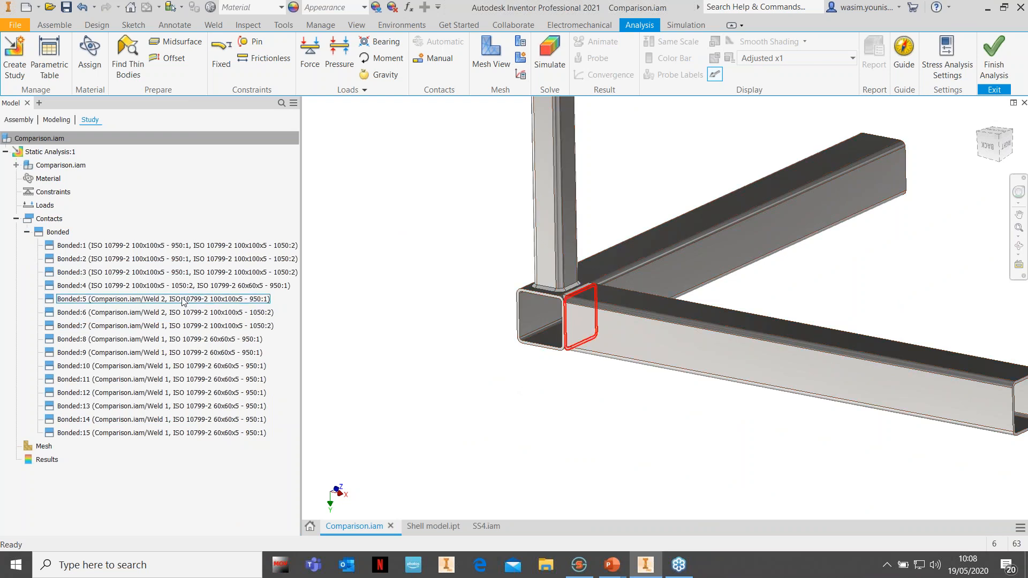
pyautogui.moveTo(302, 315); pyautogui.dragTo(354, 315)
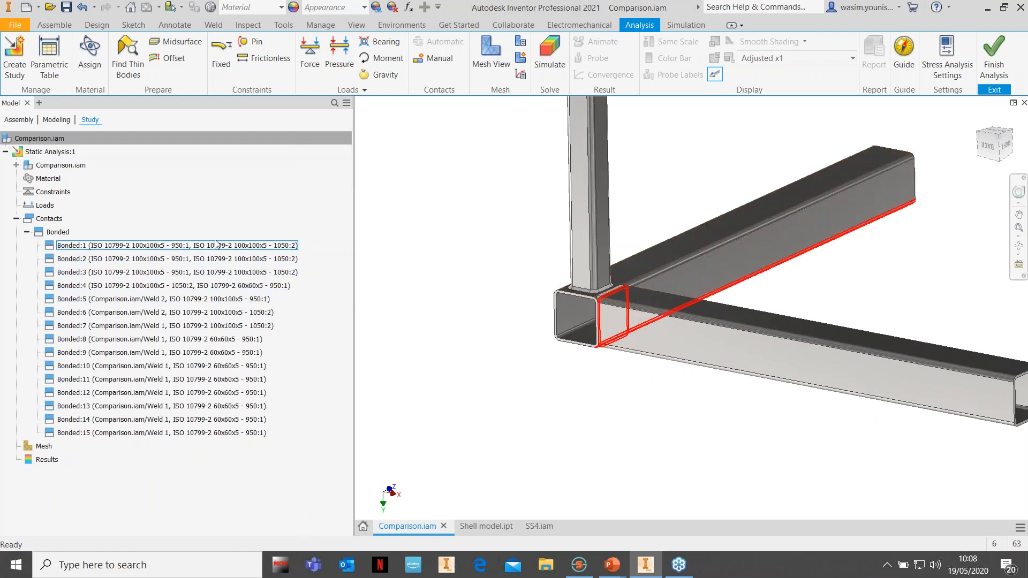
pyautogui.scroll(-3, 511, 313)
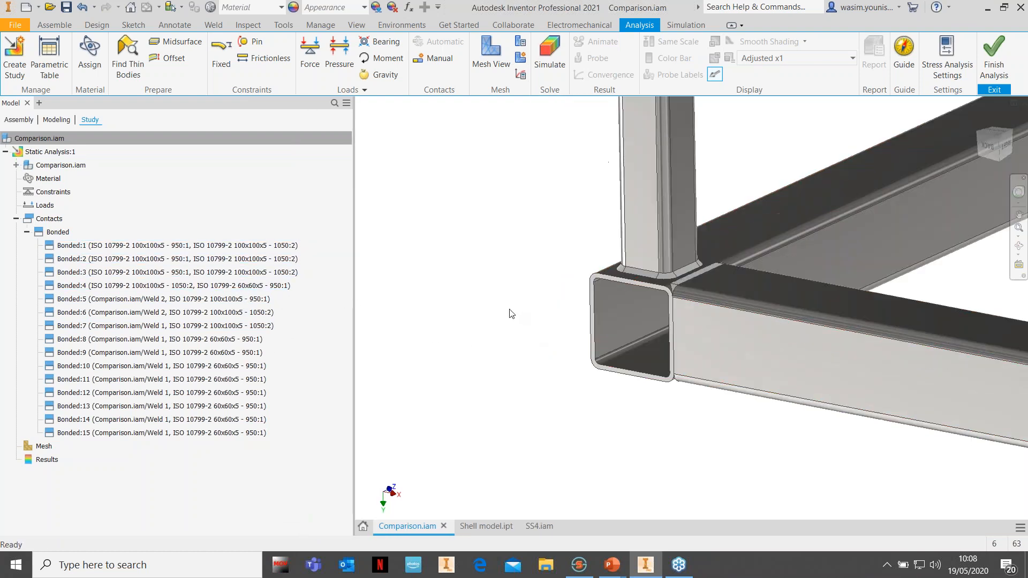
pyautogui.click(221, 250)
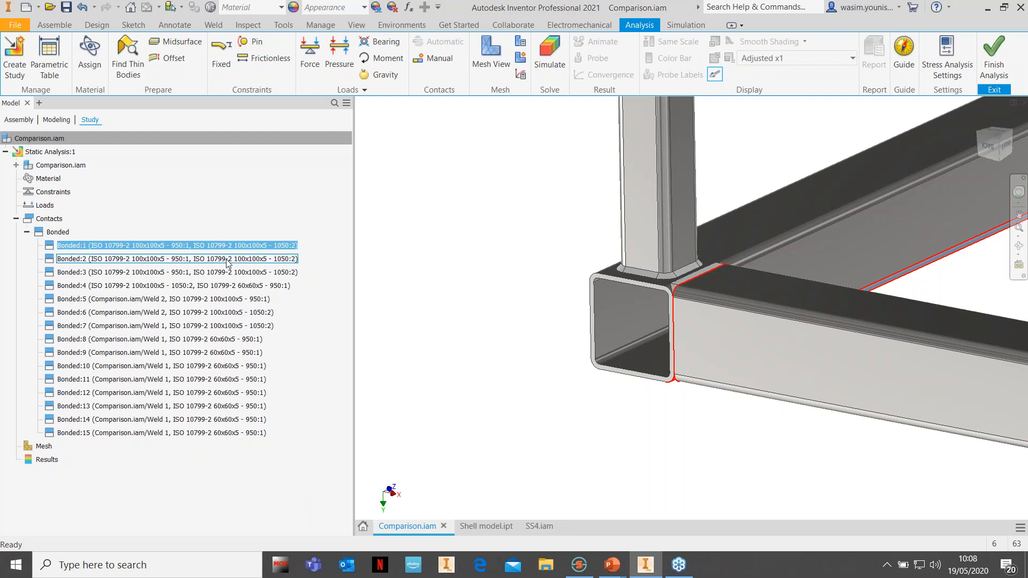
pyautogui.keyDown('shift'); pyautogui.click(258, 287); pyautogui.keyUp('shift')
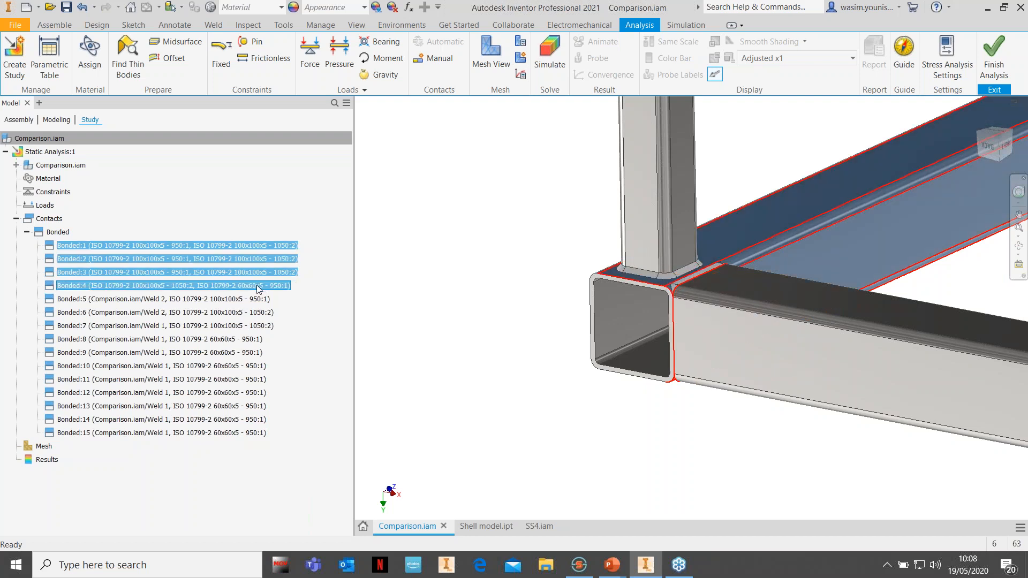
pyautogui.rightClick(256, 285)
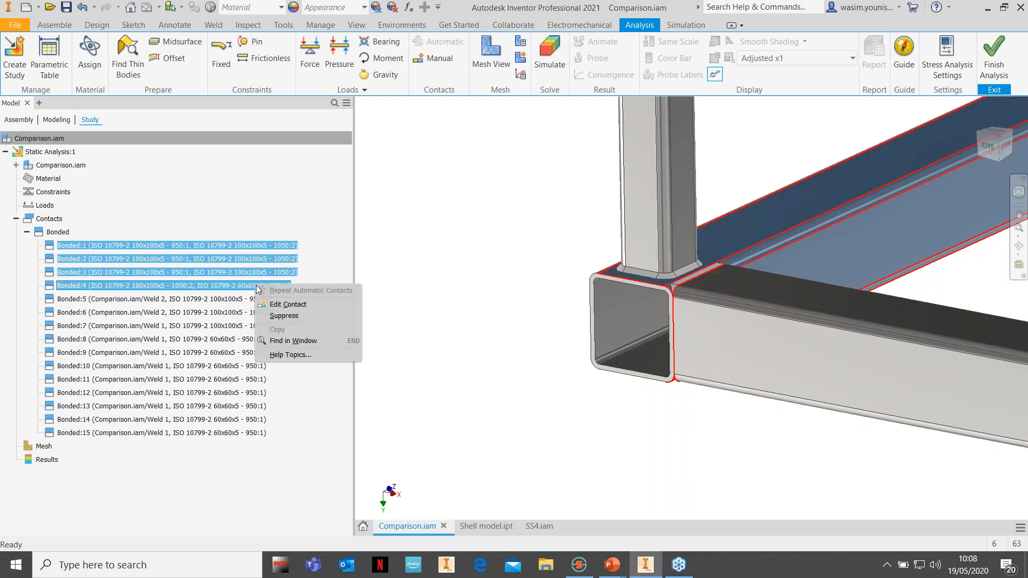
pyautogui.click(300, 318)
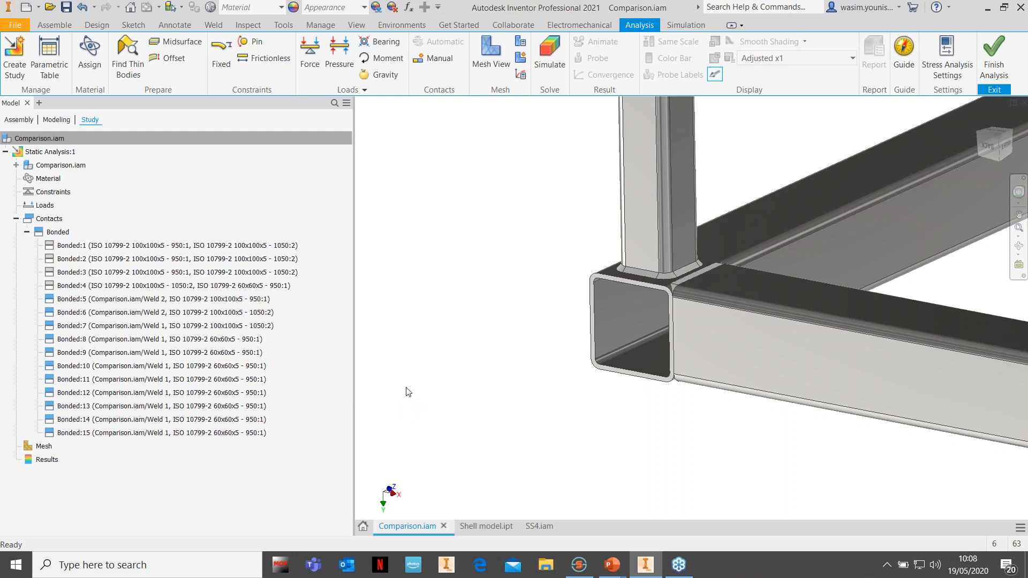
# Step: Finish the stress analysis and return to the weldment assembly
pyautogui.moveTo(654, 394); pyautogui.dragTo(546, 399, button='middle')
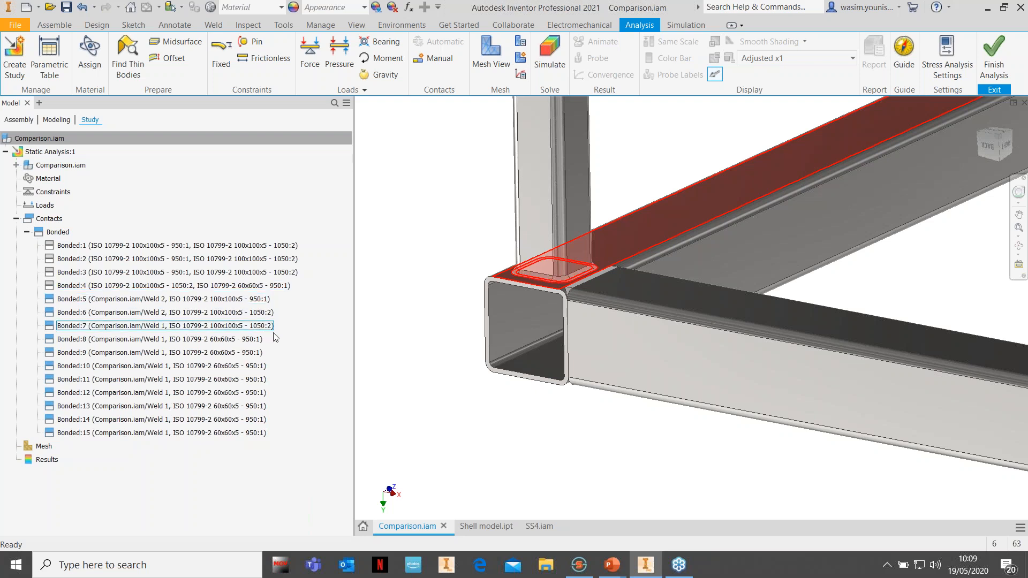
pyautogui.moveTo(511, 300); pyautogui.dragTo(527, 346, button='middle')
pyautogui.scroll(-5, 499, 351)
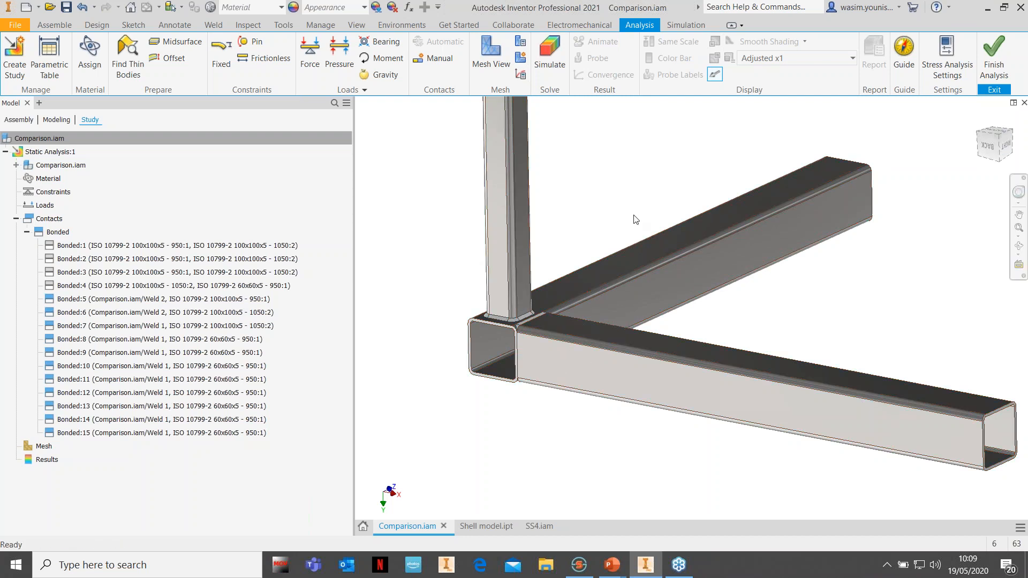
pyautogui.click(996, 52)
pyautogui.click(677, 325)
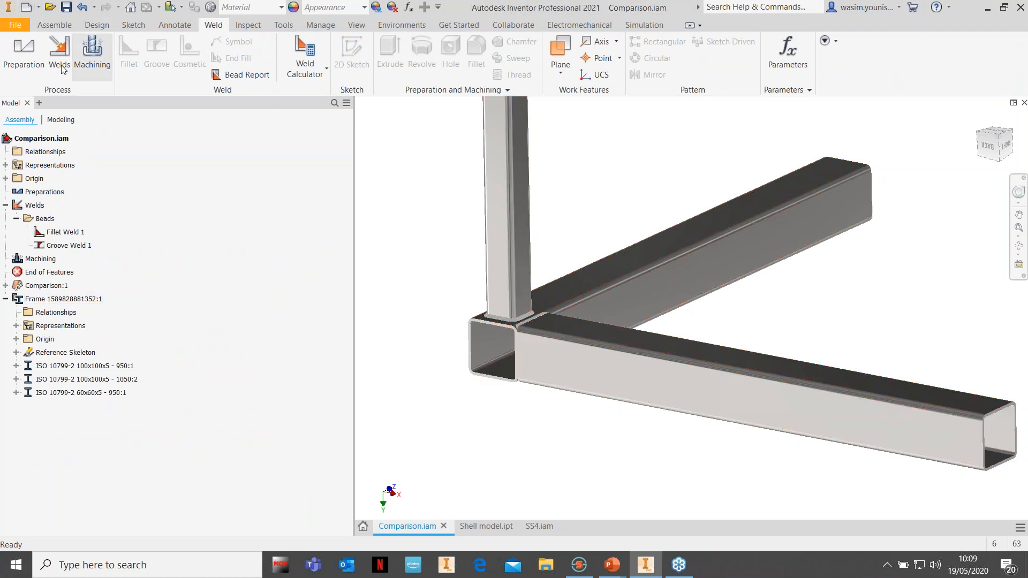
# Step: Reopen the stress analysis environment and create a second single-point static study with bonded contacts and a 0.100 mm tolerance
pyautogui.click(397, 25)
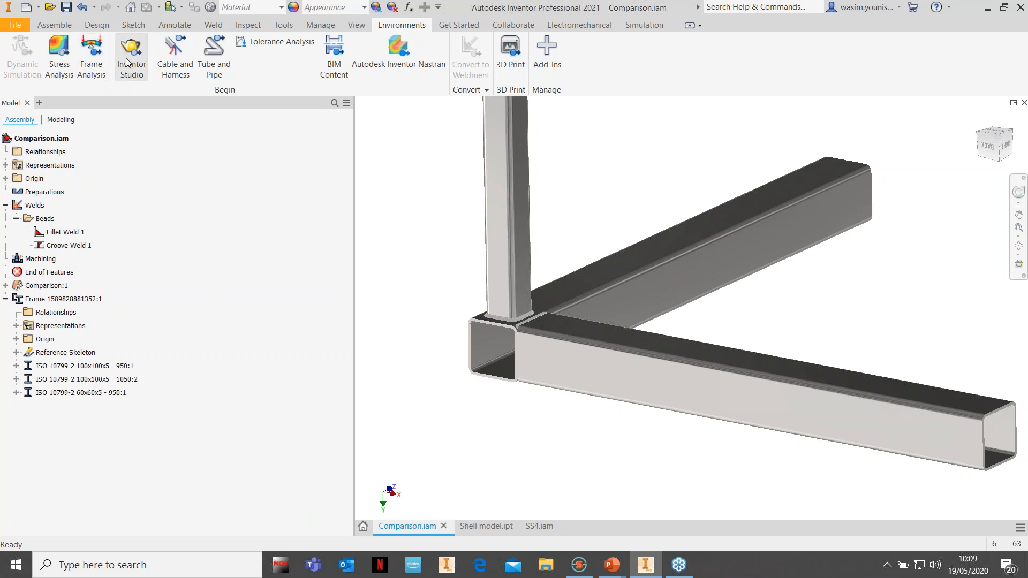
pyautogui.click(59, 60)
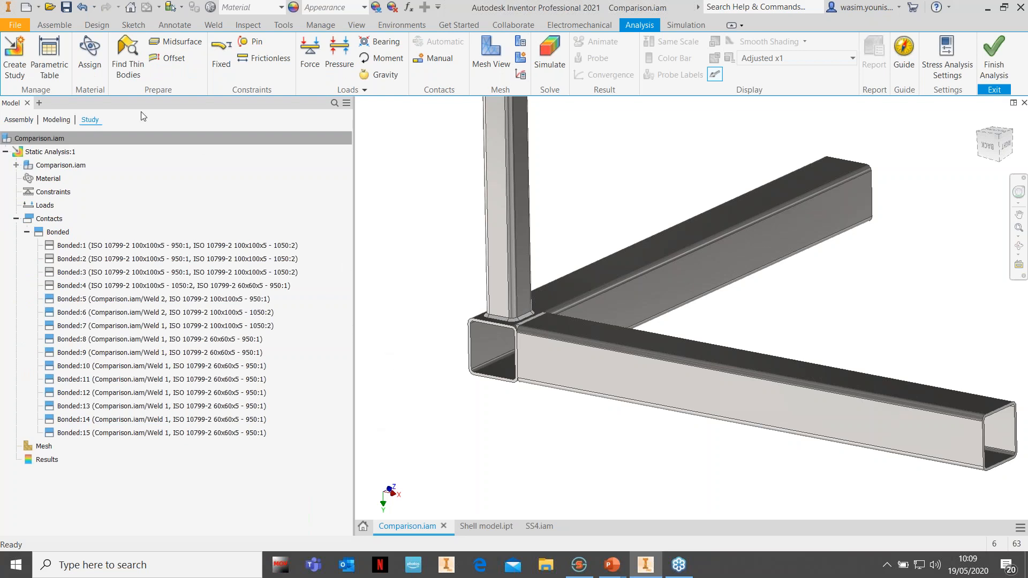
pyautogui.click(14, 56)
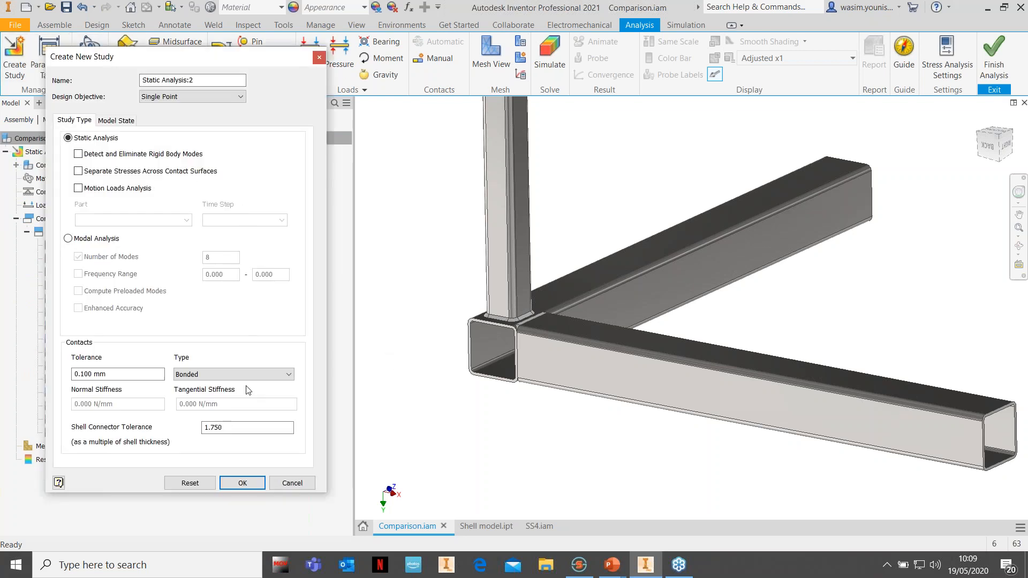
pyautogui.click(241, 484)
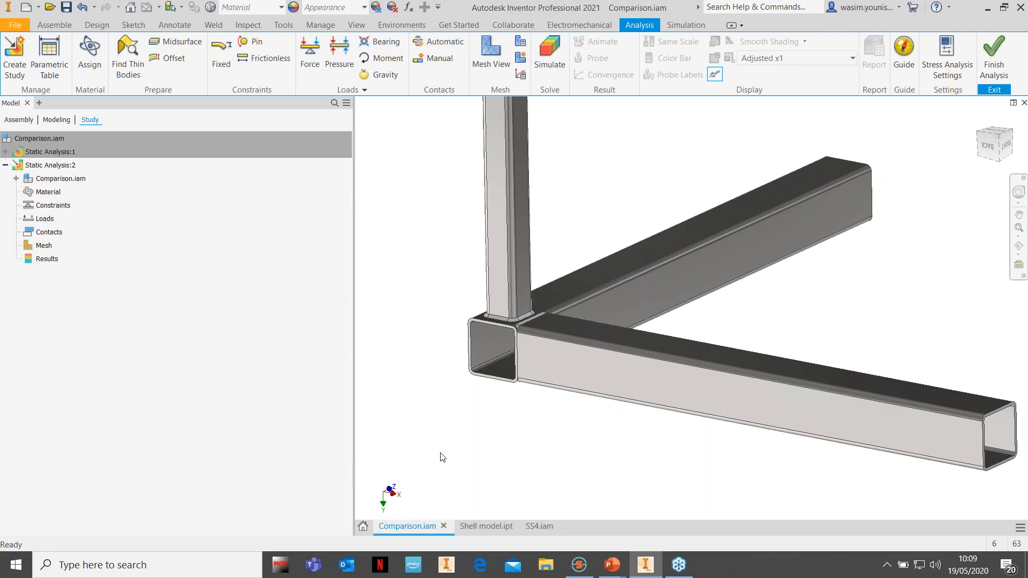
# Step: Find the thin bodies in the second study and generate midsurfaces for the two detected 100x100x5 tubes
pyautogui.scroll(5, 484, 334)
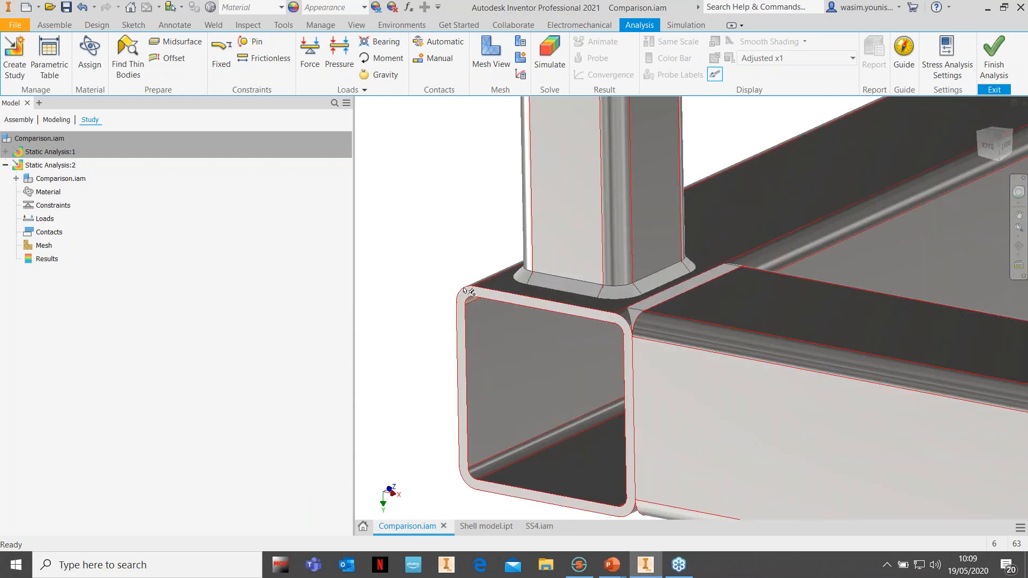
pyautogui.moveTo(704, 422); pyautogui.dragTo(658, 391, button='middle')
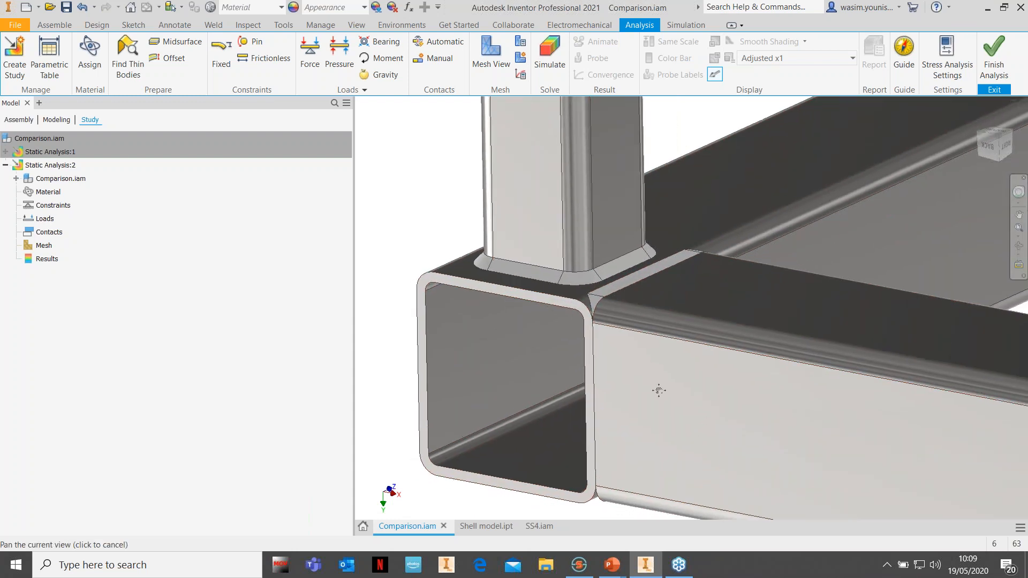
pyautogui.scroll(-2, 654, 391)
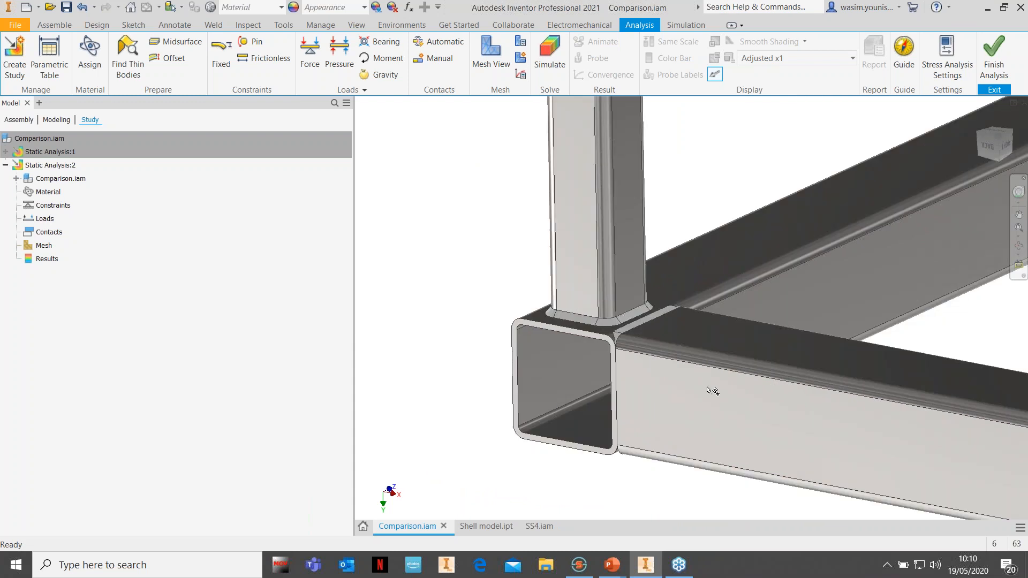
pyautogui.moveTo(769, 395); pyautogui.dragTo(700, 383, button='middle')
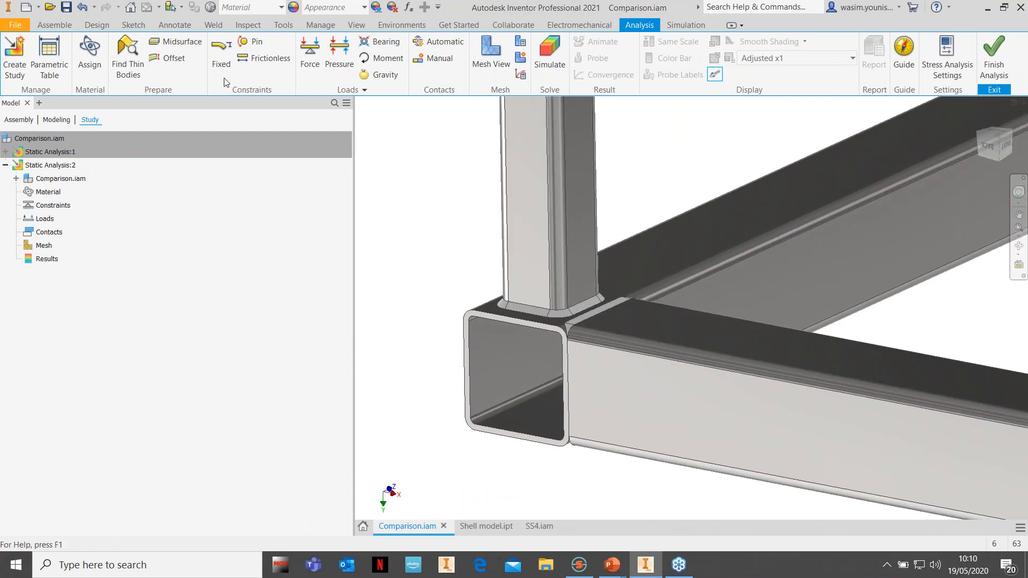
pyautogui.click(129, 59)
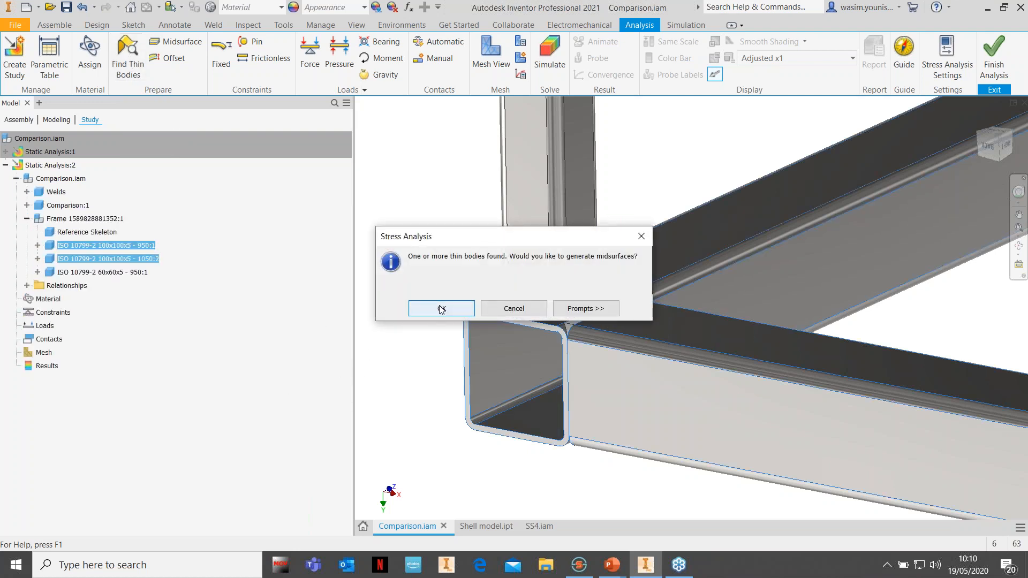
pyautogui.click(441, 309)
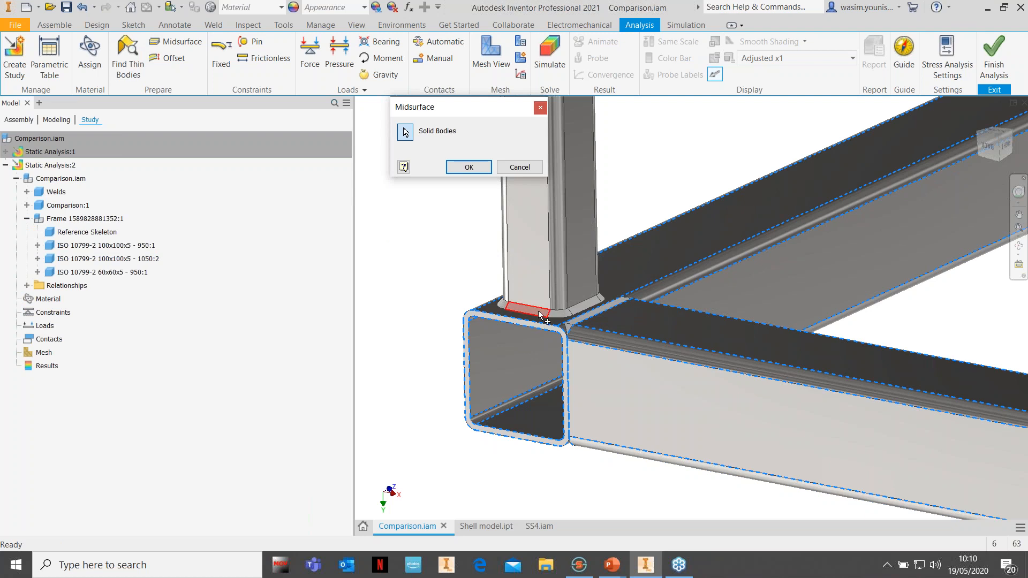
pyautogui.click(469, 167)
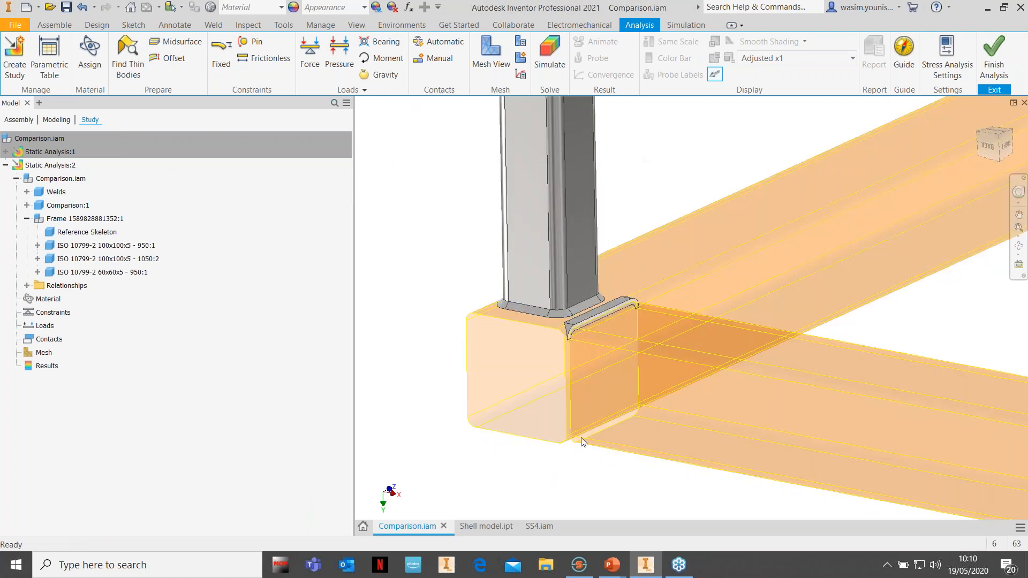
# Step: Add a midsurface for the upright 60x60x5 tube, accepting the warning about treating it as a shell
pyautogui.scroll(4, 617, 366)
pyautogui.moveTo(645, 333); pyautogui.dragTo(607, 418, button='middle')
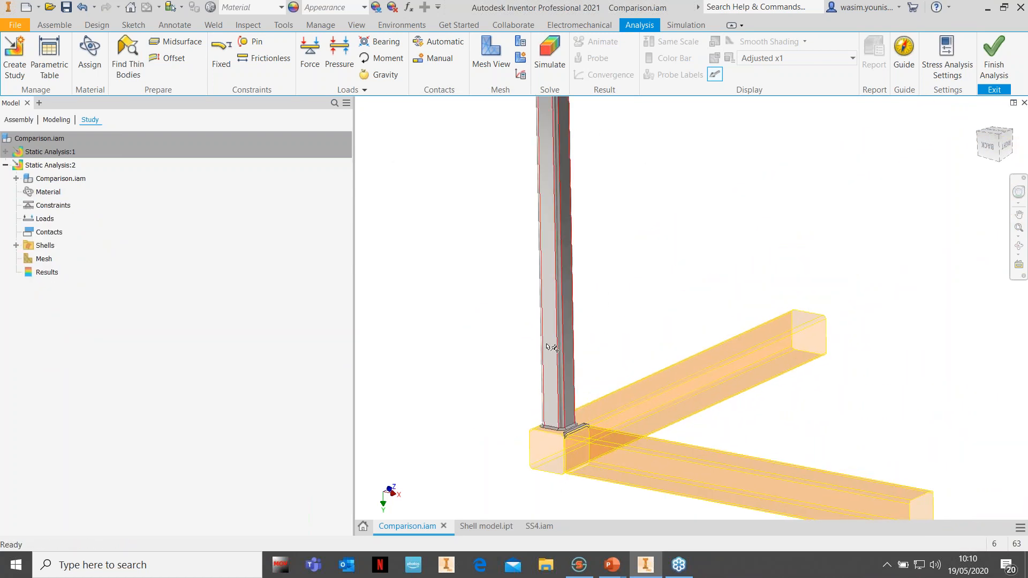
pyautogui.click(185, 43)
pyautogui.click(544, 315)
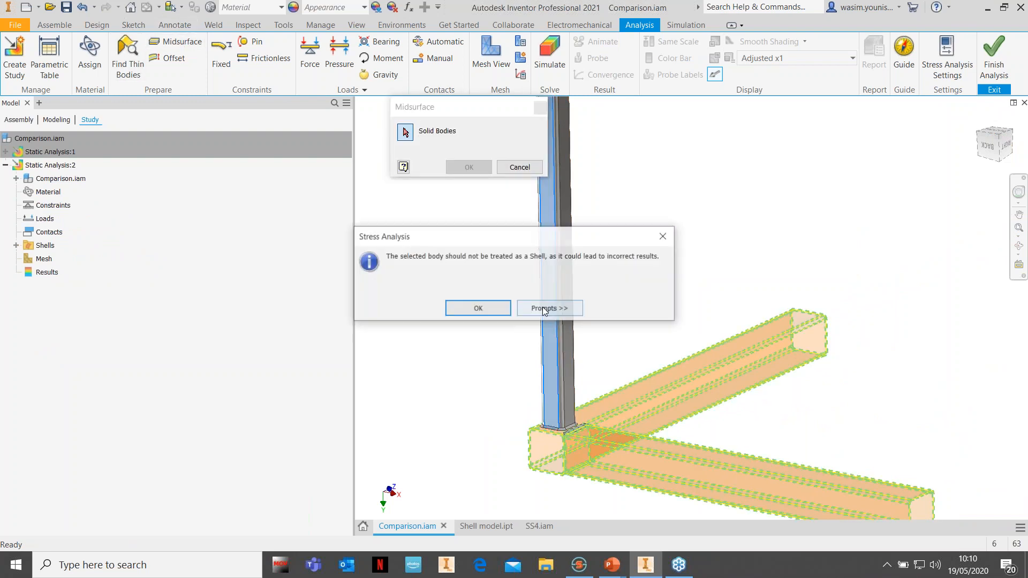
pyautogui.click(478, 308)
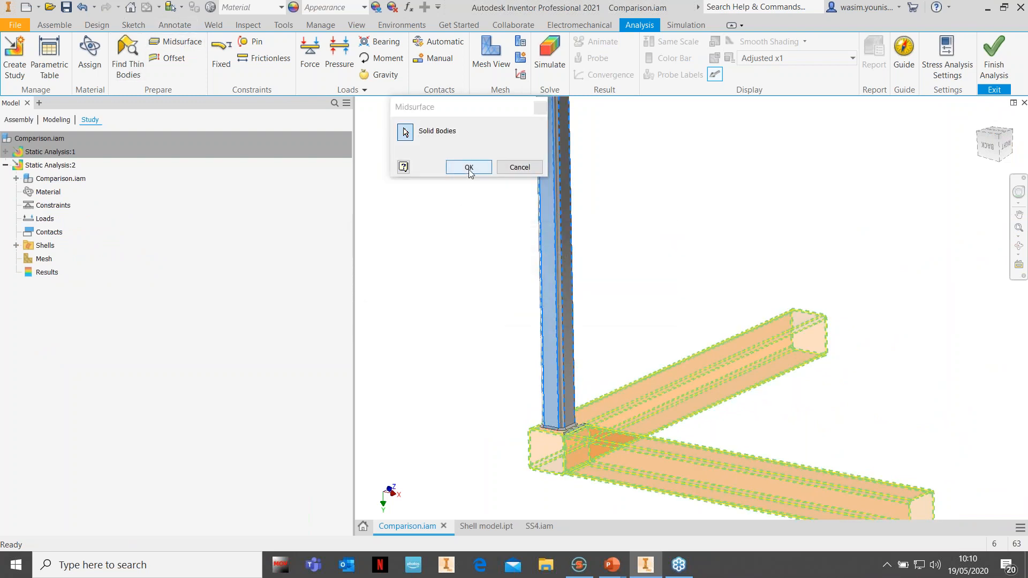
pyautogui.click(469, 168)
pyautogui.moveTo(602, 427); pyautogui.dragTo(544, 342, button='middle')
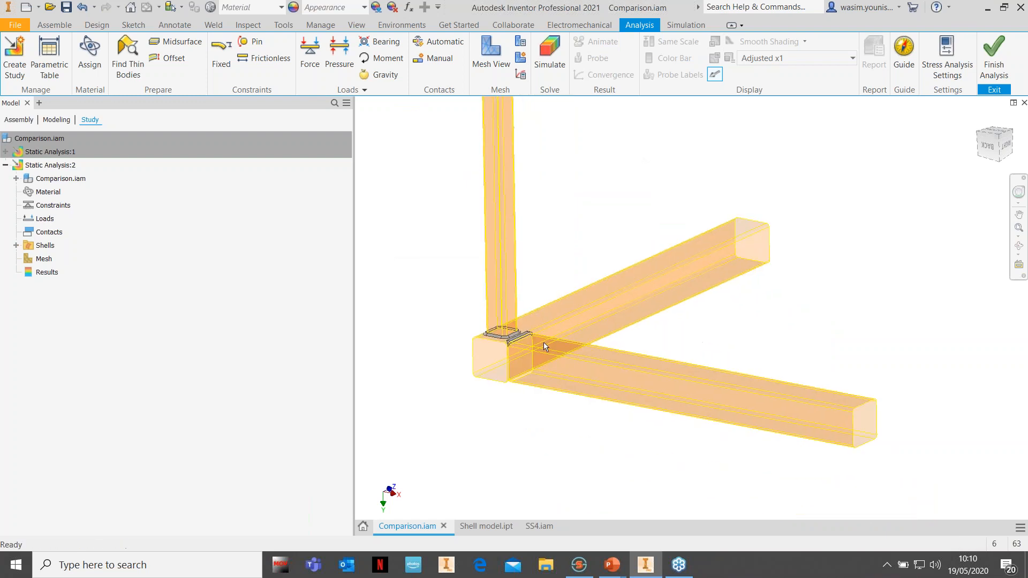
# Step: Generate the automatic contacts for the midsurface study, expand the bonded contact list, and widen the browser to show full contact names
pyautogui.scroll(10, 544, 343)
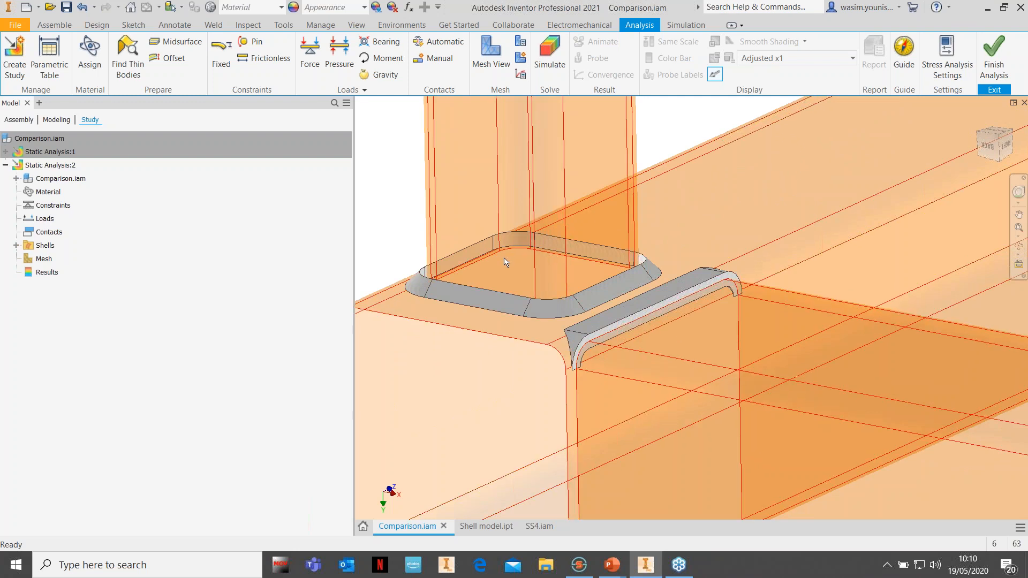
pyautogui.scroll(-3, 681, 224)
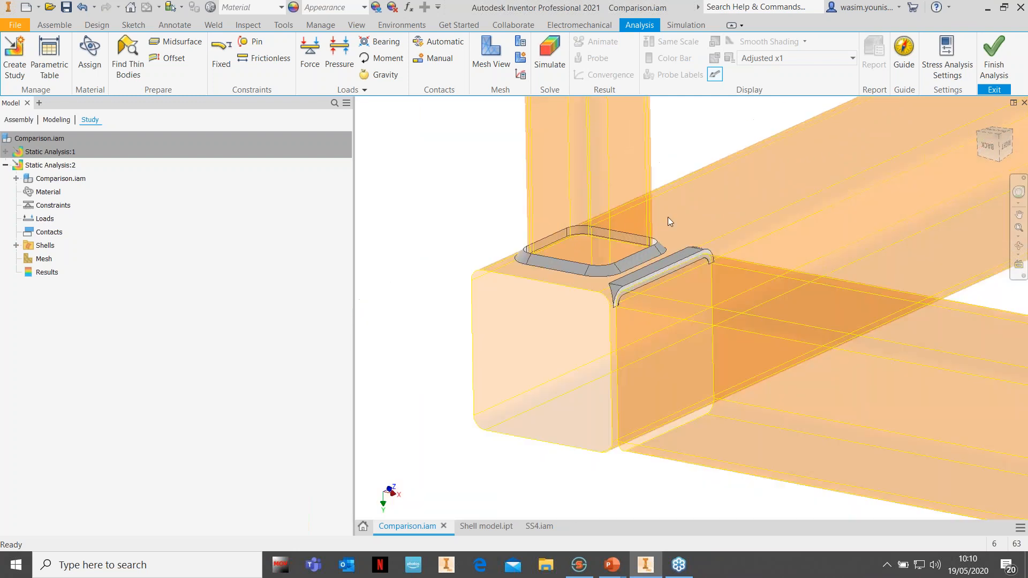
pyautogui.scroll(3, 520, 263)
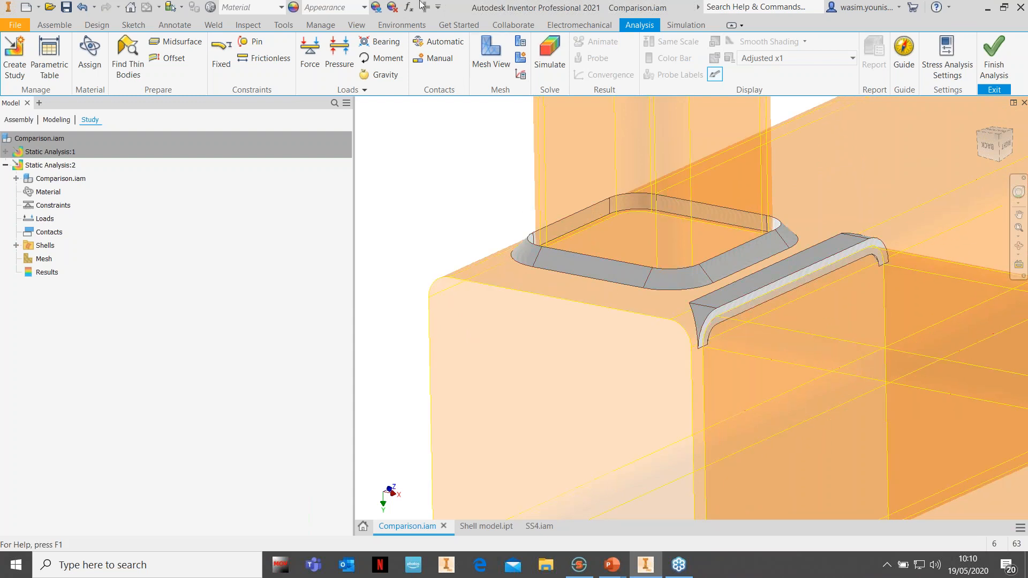
pyautogui.click(440, 47)
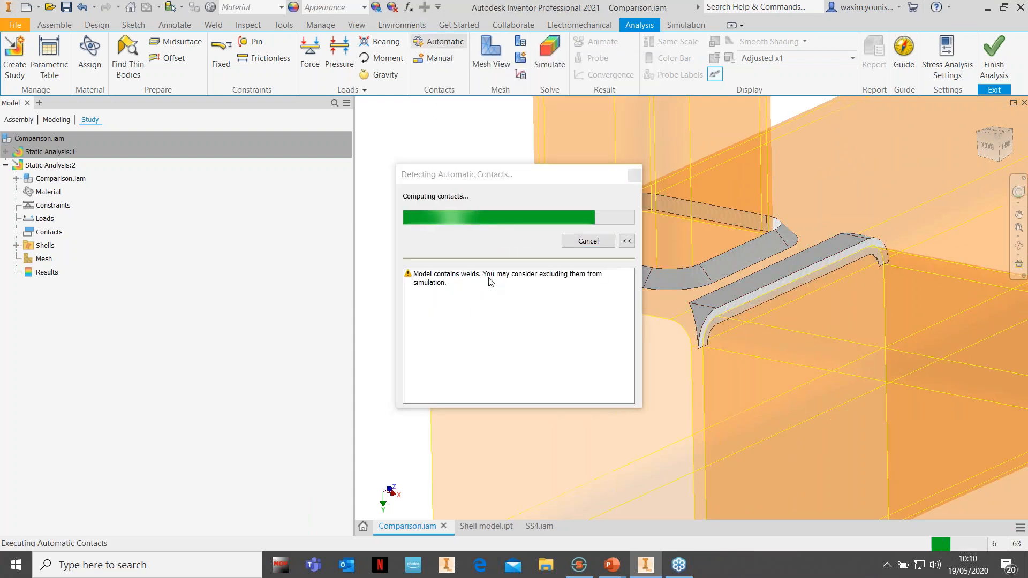
pyautogui.click(17, 232)
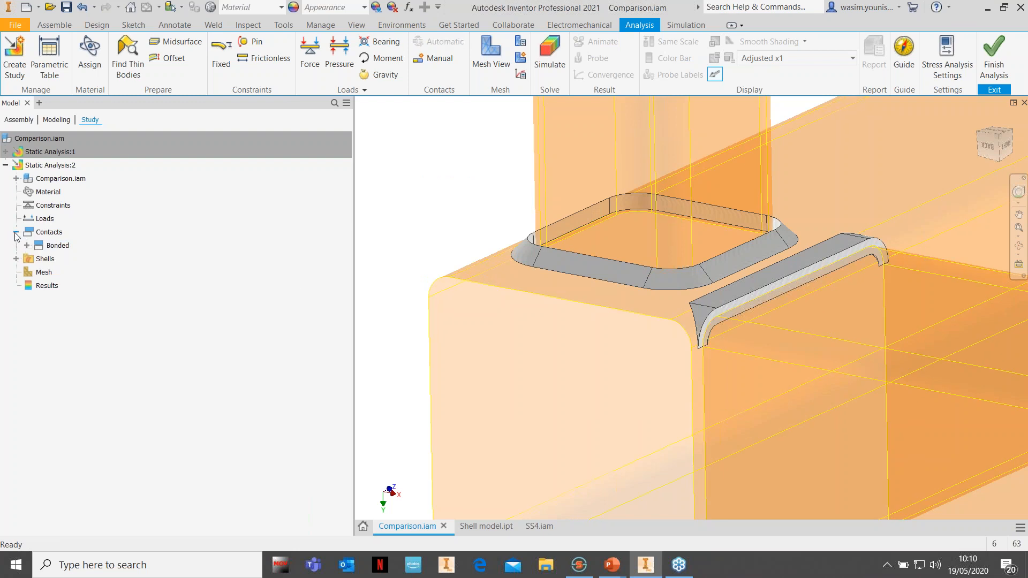
pyautogui.click(27, 245)
pyautogui.scroll(-3, 225, 278)
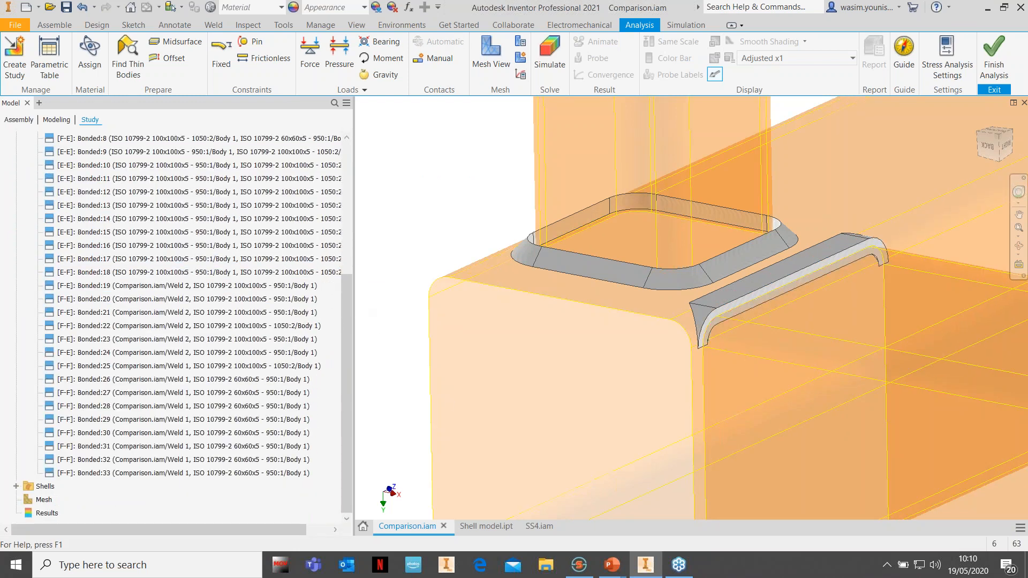
pyautogui.moveTo(353, 303); pyautogui.dragTo(453, 300)
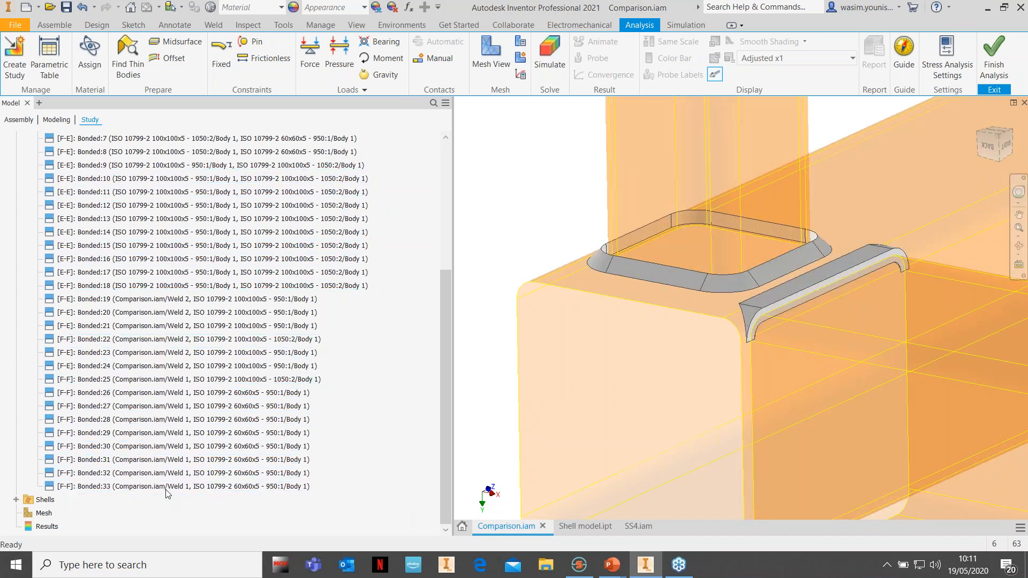
# Step: Suppress the tube-to-tube contacts Bonded:7 to Bonded:18, leaving out the contacts that involve the welds
pyautogui.click(173, 289)
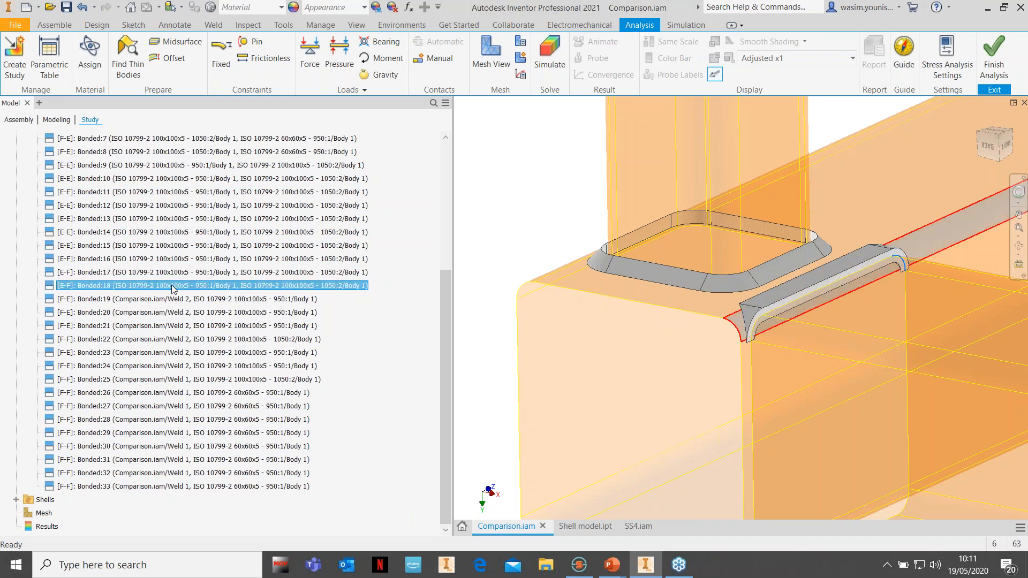
pyautogui.keyDown('shift'); pyautogui.click(195, 140); pyautogui.keyUp('shift')
pyautogui.rightClick(192, 142)
pyautogui.click(214, 170)
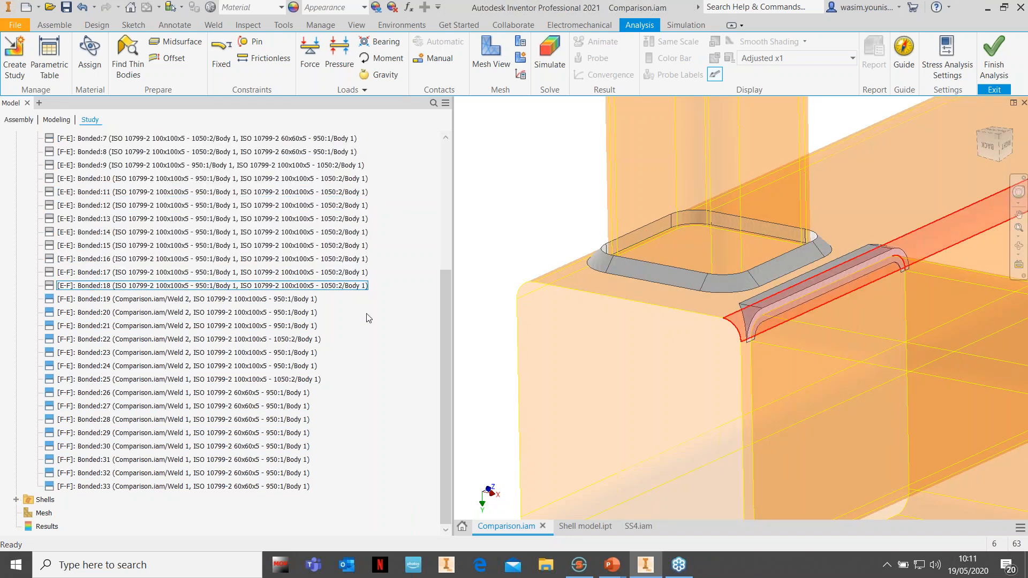
# Step: Examine how the welds sit against the tube midsurfaces around the frame's corner joint from several angles
pyautogui.scroll(2, 602, 416)
pyautogui.moveTo(730, 474); pyautogui.dragTo(686, 399, button='middle')
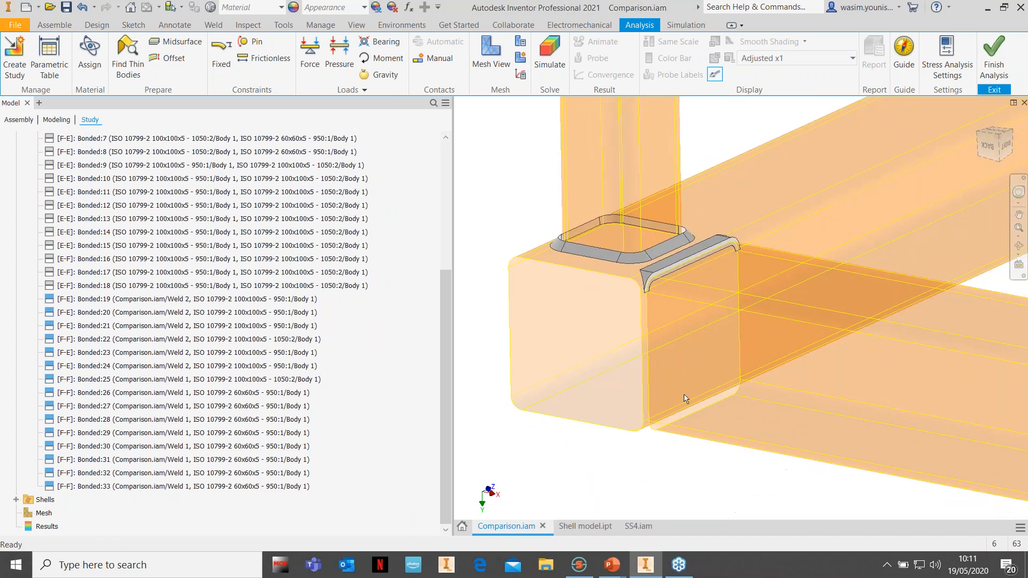
pyautogui.scroll(-3, 665, 439)
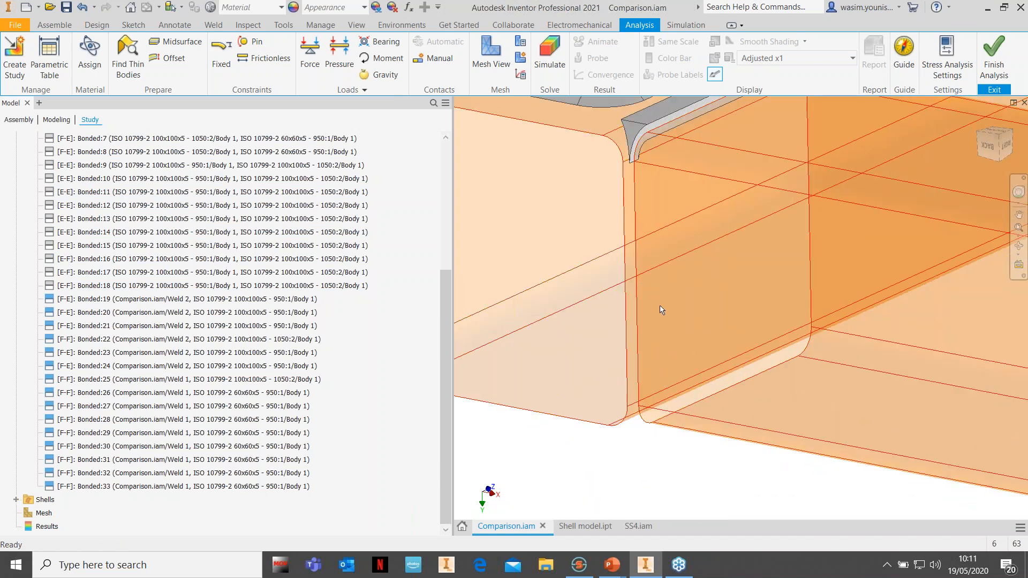
pyautogui.scroll(2, 664, 313)
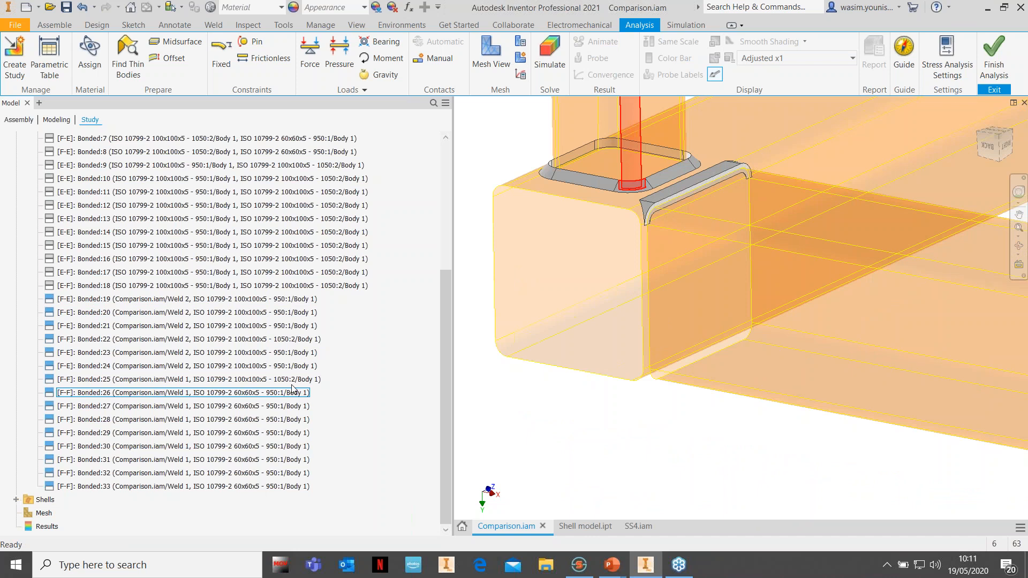
pyautogui.keyDown('shift'); pyautogui.moveTo(642, 289); pyautogui.dragTo(355, 419, button='middle'); pyautogui.keyUp('shift')
pyautogui.moveTo(926, 214); pyautogui.dragTo(648, 307, button='middle')
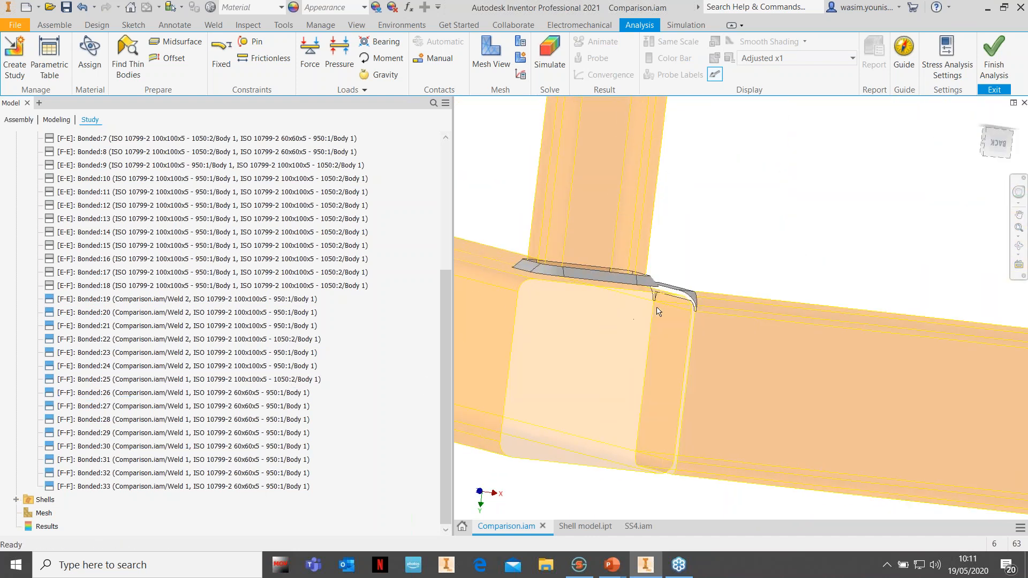
pyautogui.scroll(-6, 648, 311)
pyautogui.scroll(2, 654, 305)
pyautogui.scroll(3, 598, 283)
pyautogui.keyDown('shift'); pyautogui.moveTo(582, 300); pyautogui.dragTo(695, 300, button='middle'); pyautogui.keyUp('shift')
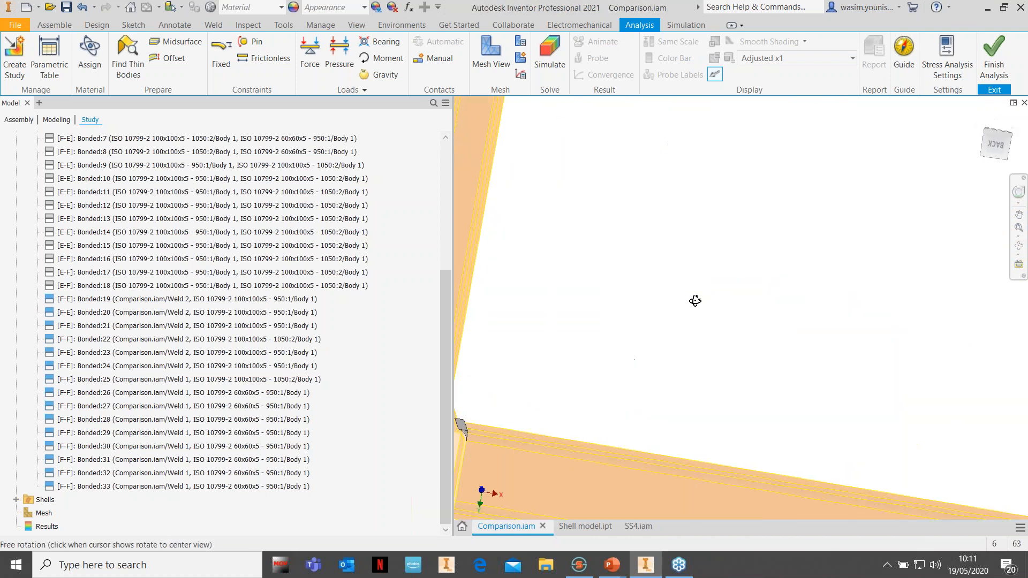
# Step: View the frame squarely from the back and examine the space between the welds and the tube midsurfaces at the corner
pyautogui.click(995, 142)
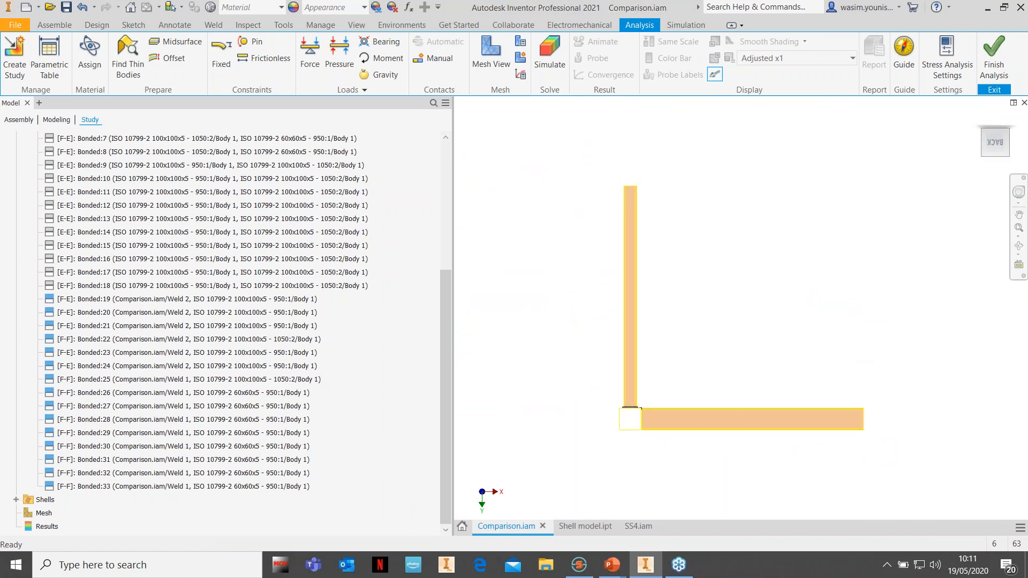
pyautogui.scroll(-8, 647, 422)
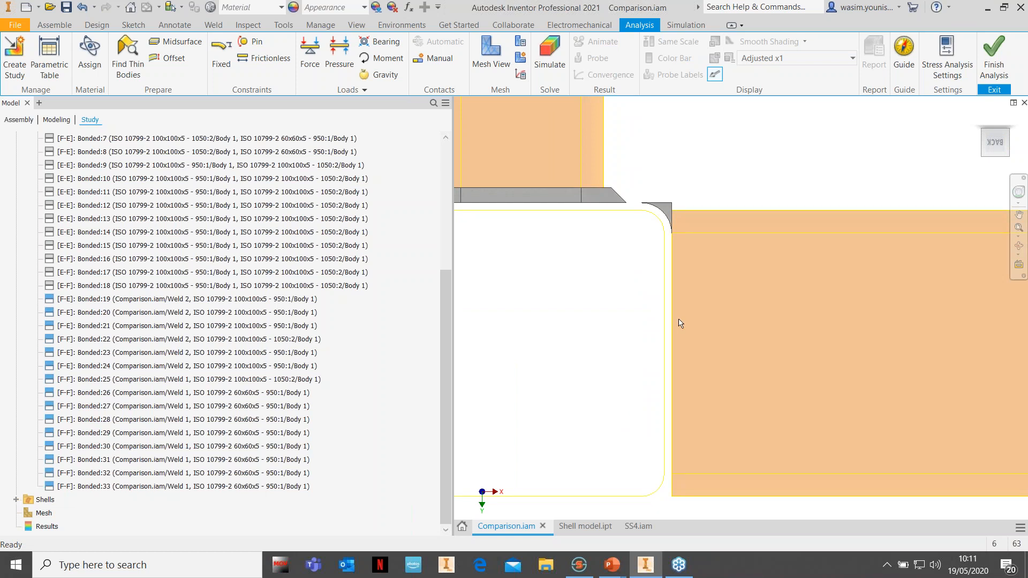
pyautogui.scroll(-1, 662, 210)
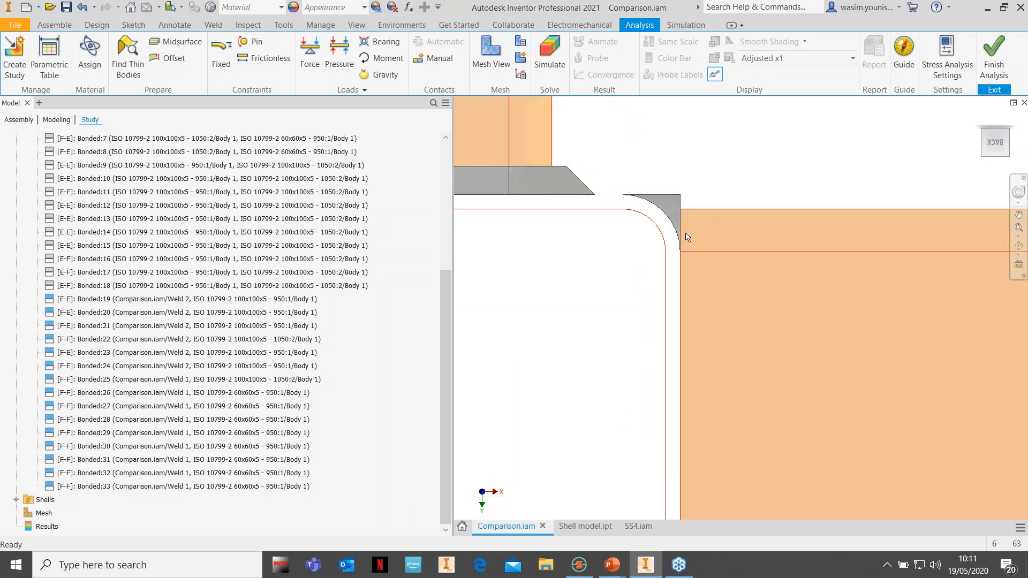
pyautogui.moveTo(553, 193); pyautogui.dragTo(717, 202, button='middle')
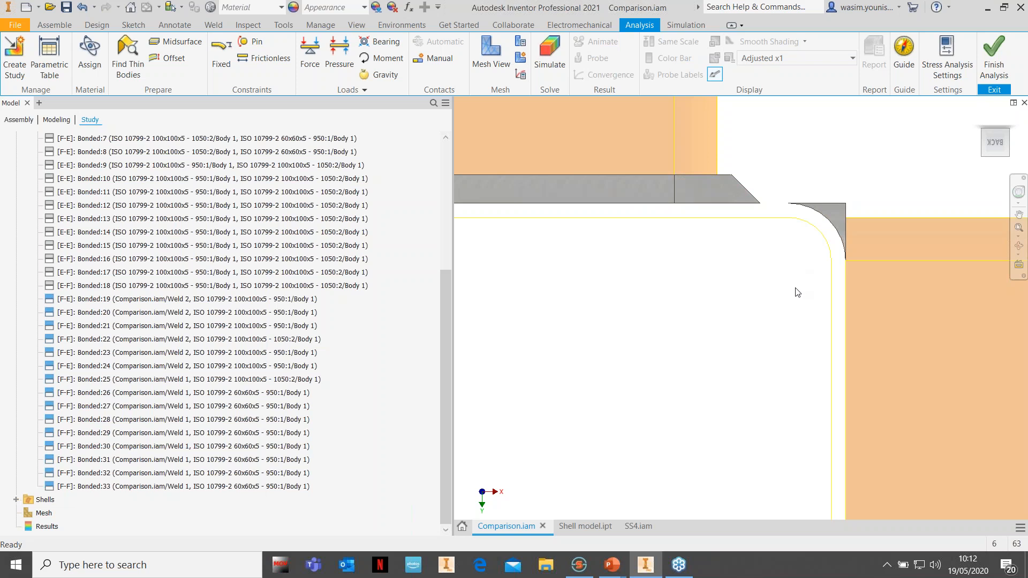
pyautogui.scroll(3, 820, 287)
pyautogui.moveTo(774, 321)
pyautogui.mouseDown(button='middle')
pyautogui.moveTo(773, 300)
pyautogui.moveTo(760, 303)
pyautogui.moveTo(718, 370)
pyautogui.moveTo(775, 308)
pyautogui.mouseUp(button='middle')
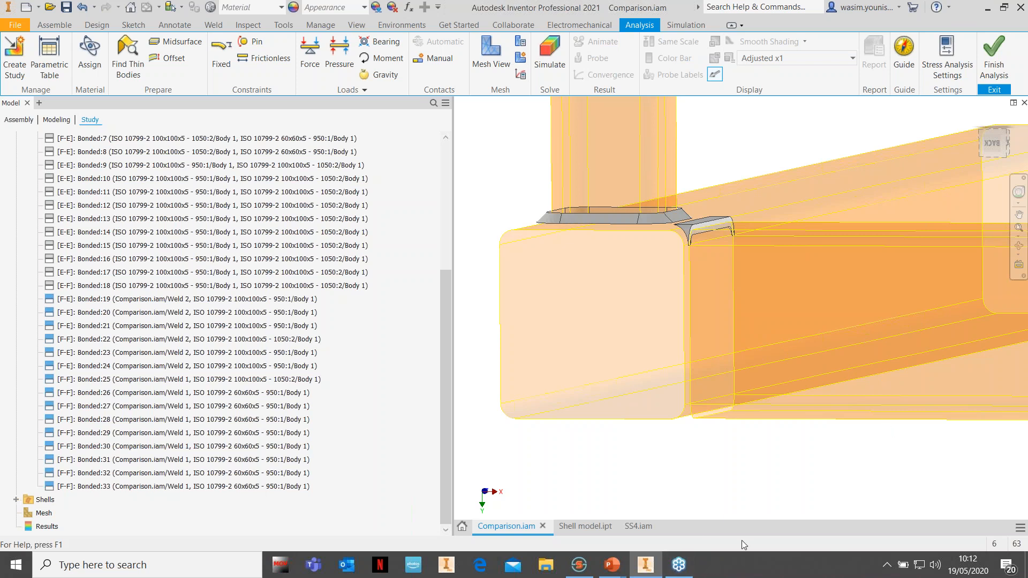
# Step: Switch to the Shell model.ipt document and examine its shell mesh around the tube joint
pyautogui.click(590, 526)
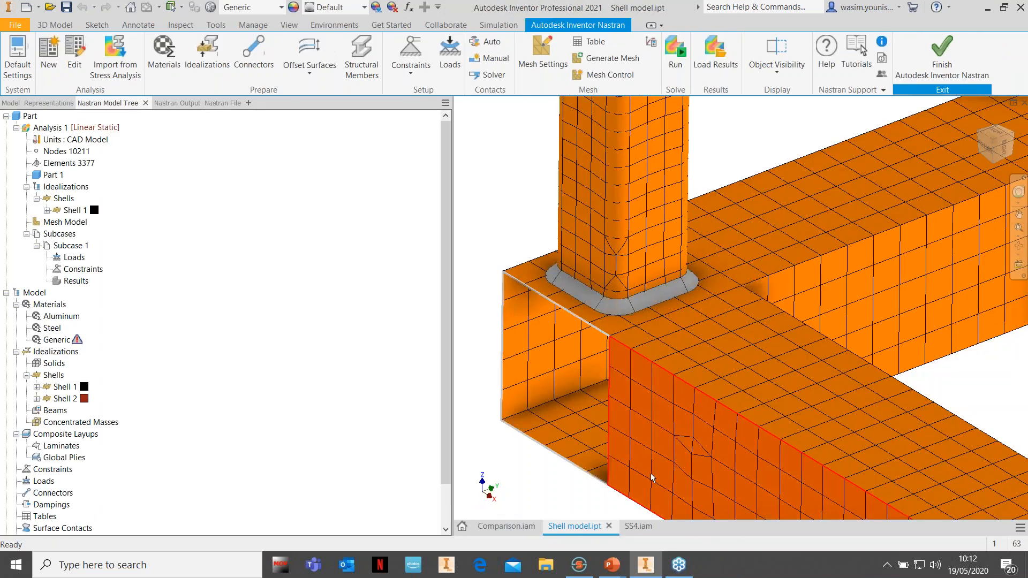
pyautogui.moveTo(652, 478)
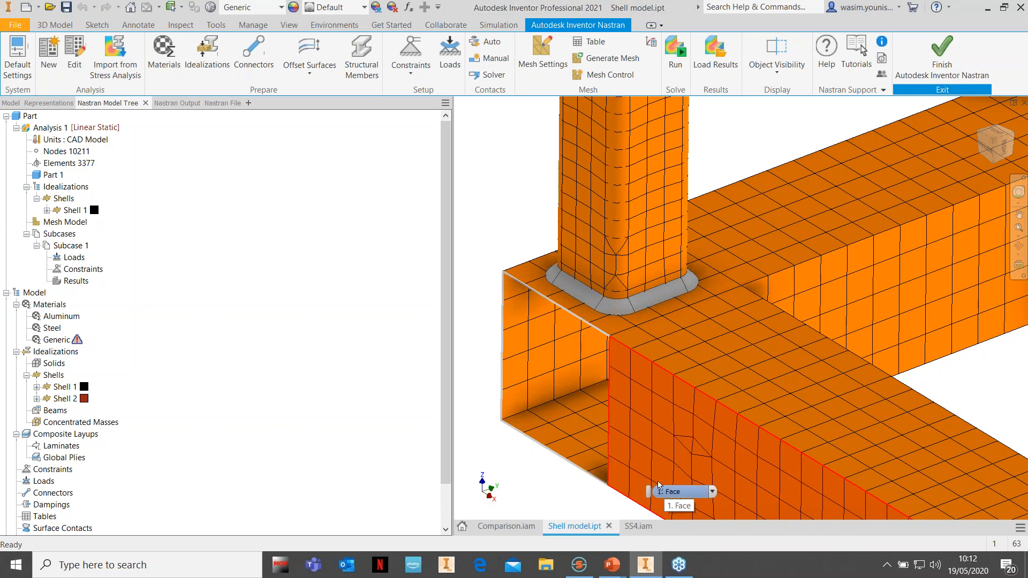
pyautogui.scroll(-5, 724, 351)
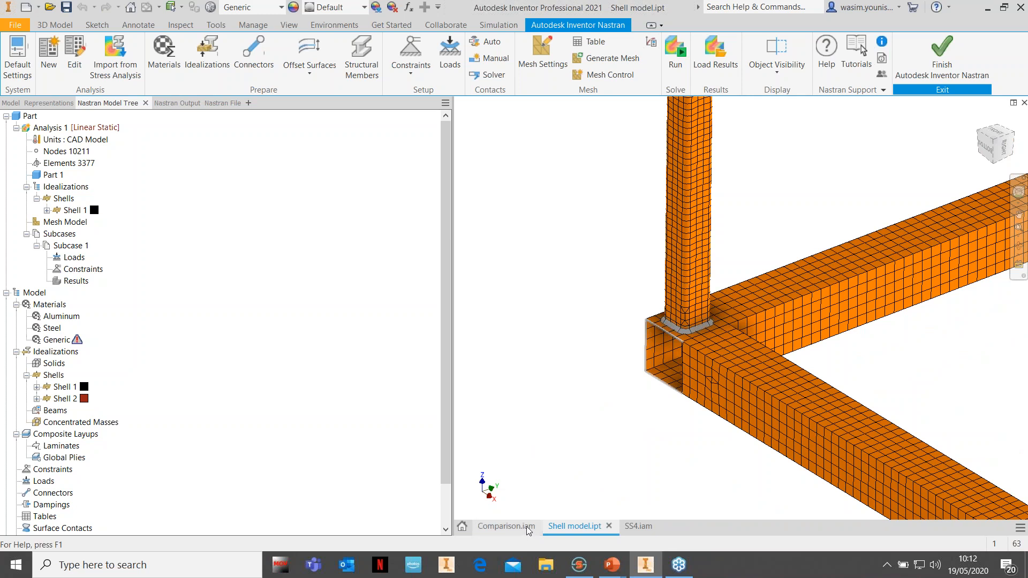
pyautogui.moveTo(726, 385); pyautogui.dragTo(603, 335, button='middle')
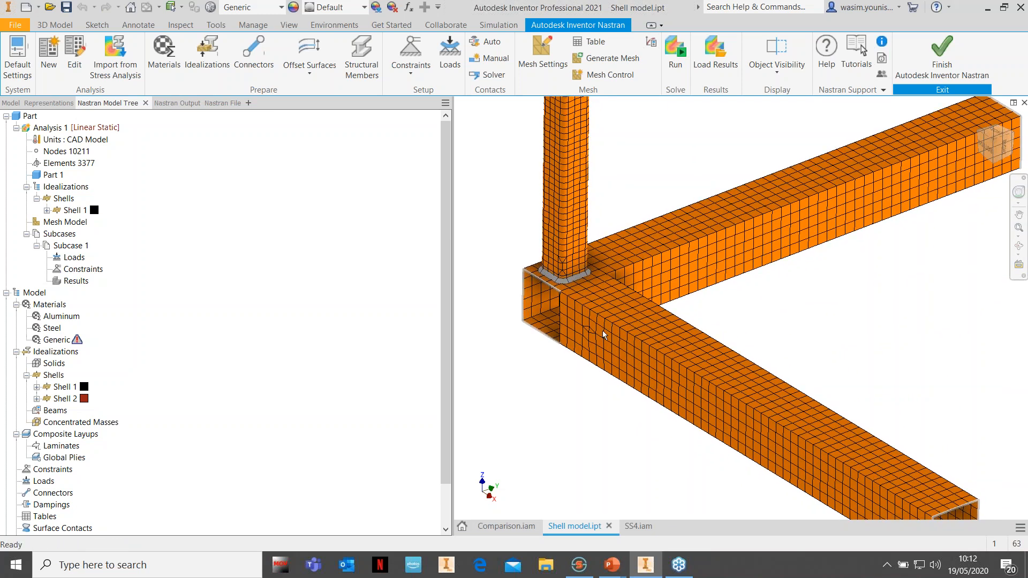
pyautogui.moveTo(619, 347)
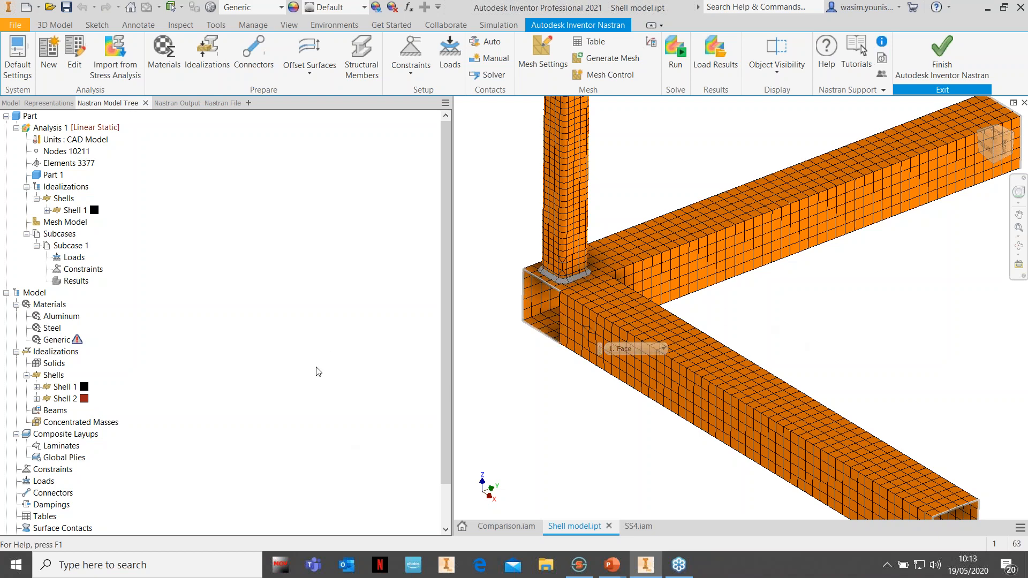
# Step: Widen the graphics area, examine the shell mesh at the corner joint, and review the mesh settings without changing them
pyautogui.keyDown('shift'); pyautogui.moveTo(679, 369); pyautogui.dragTo(612, 362, button='middle'); pyautogui.keyUp('shift')
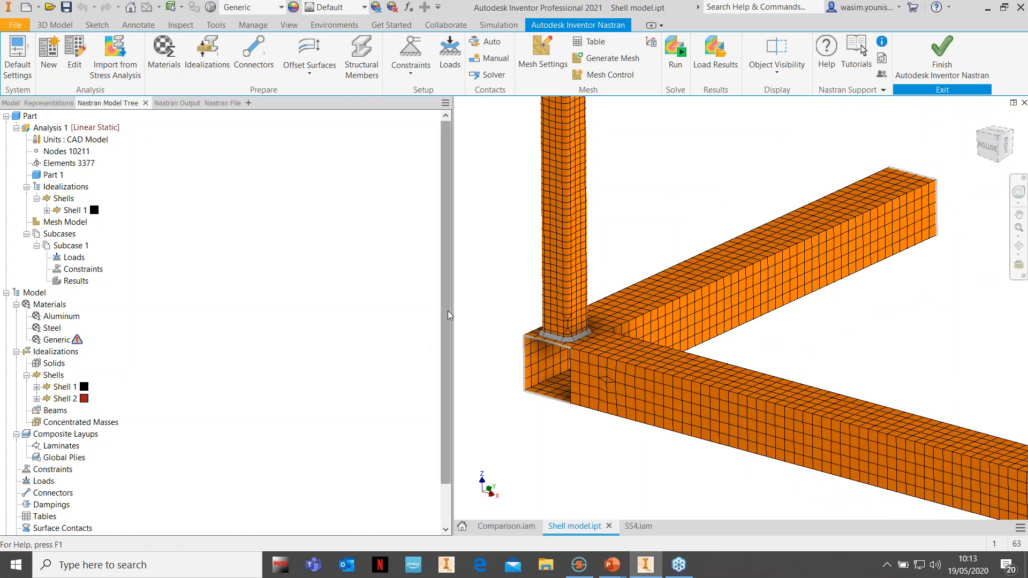
pyautogui.moveTo(452, 310); pyautogui.dragTo(240, 302)
pyautogui.scroll(-6, 507, 415)
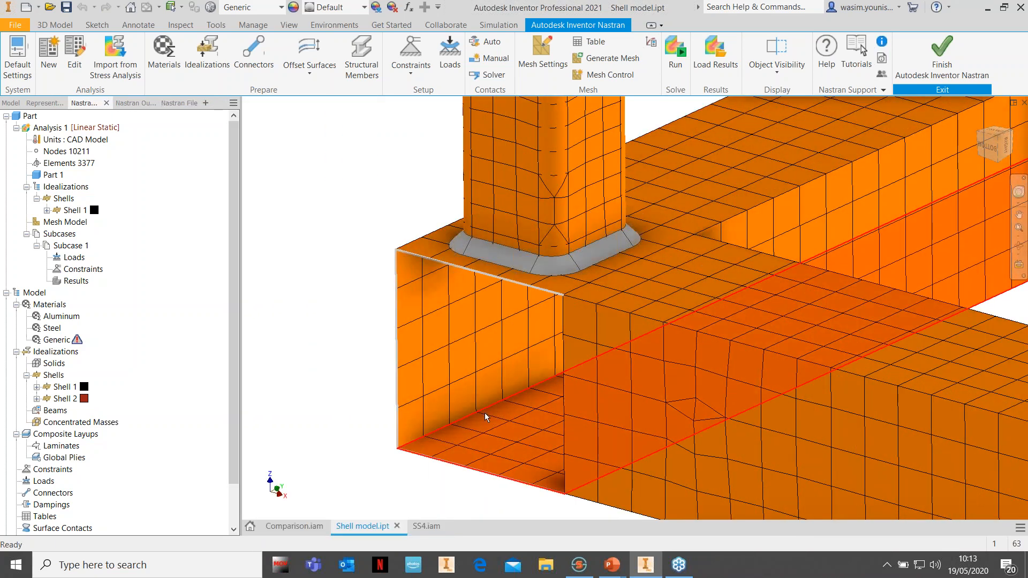
pyautogui.scroll(5, 485, 404)
pyautogui.click(542, 54)
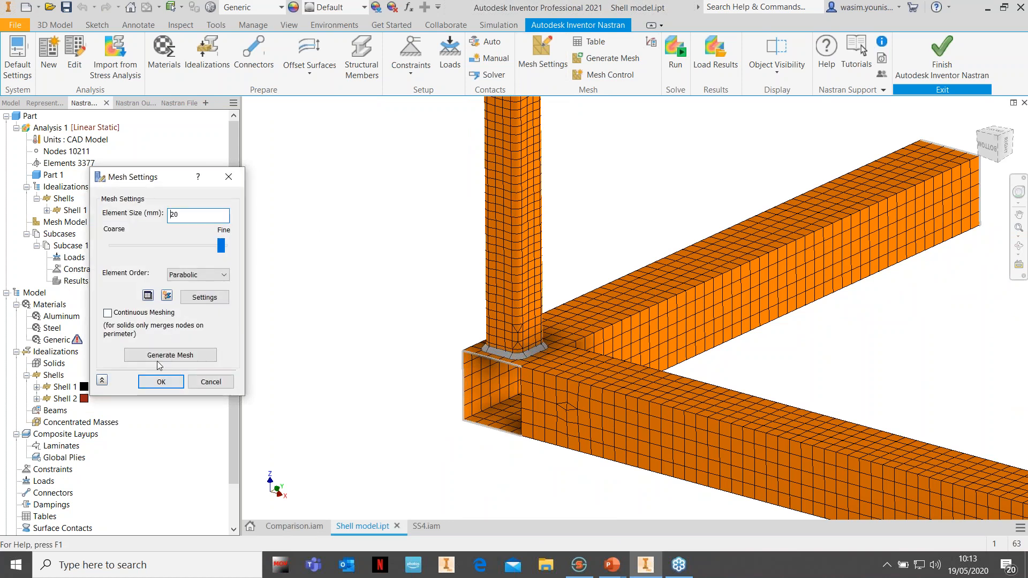
pyautogui.click(210, 382)
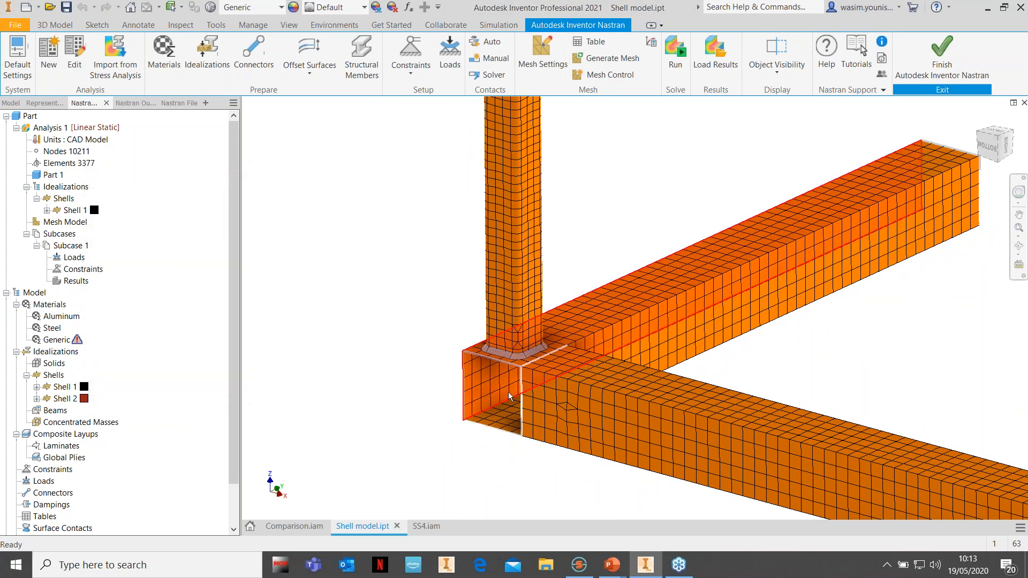
# Step: Examine how the mesh nodes line up between the tubes and around the weld, from above and from underneath the joint
pyautogui.keyDown('shift'); pyautogui.moveTo(477, 447); pyautogui.dragTo(556, 363, button='middle'); pyautogui.keyUp('shift')
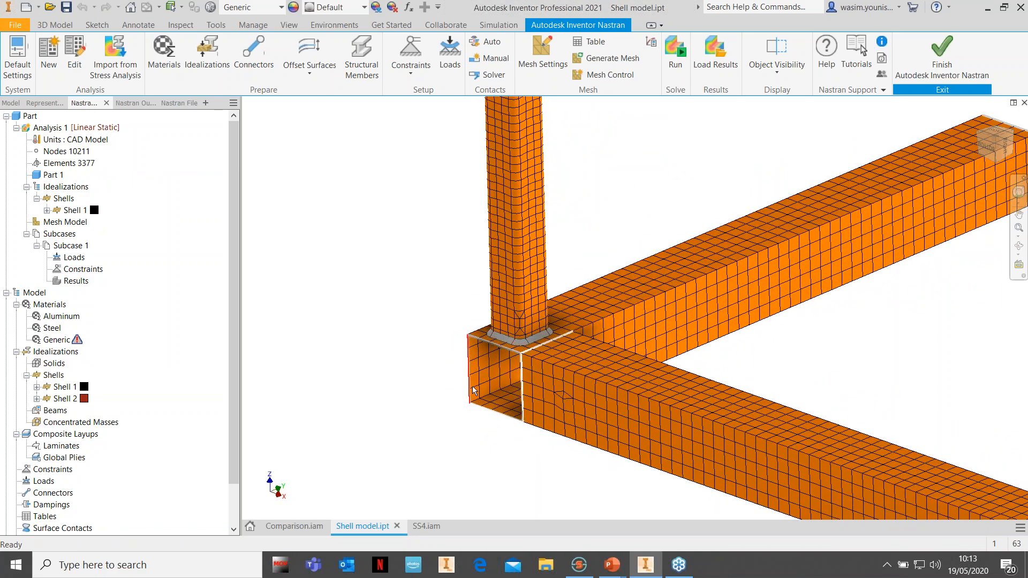
pyautogui.keyDown('shift'); pyautogui.moveTo(457, 423); pyautogui.dragTo(477, 385, button='middle'); pyautogui.keyUp('shift')
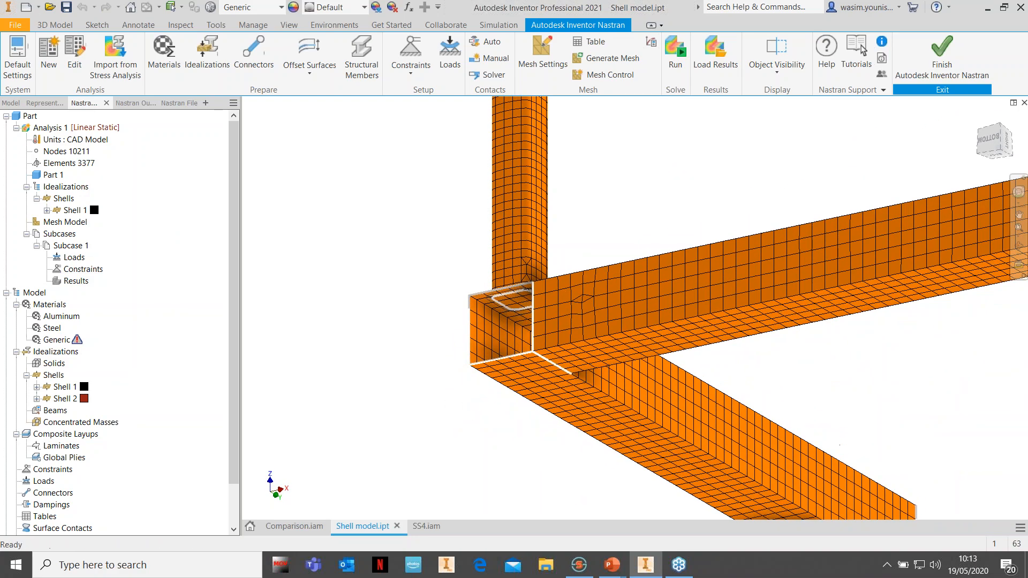
pyautogui.scroll(-5, 503, 301)
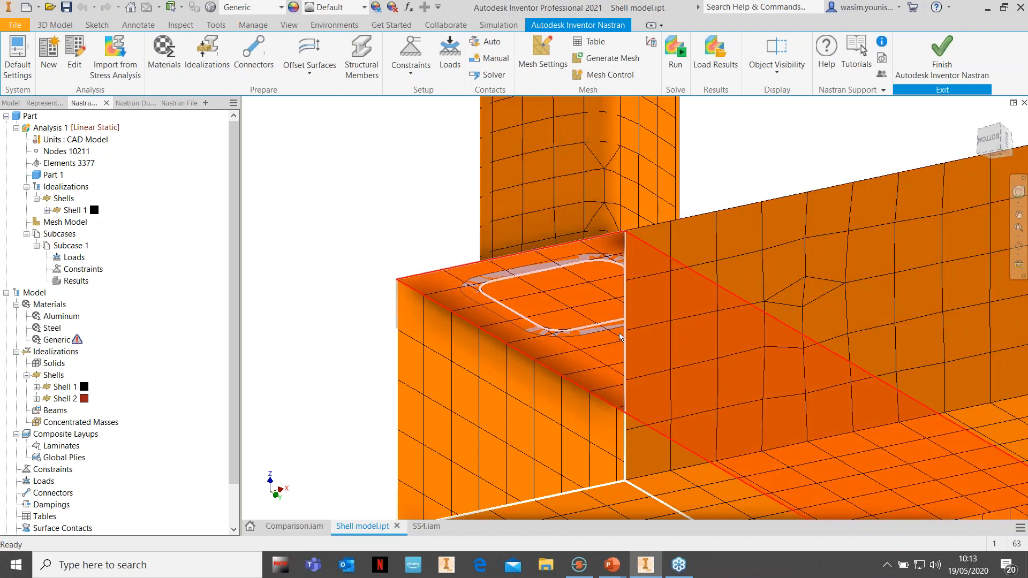
pyautogui.scroll(5, 626, 348)
pyautogui.keyDown('shift'); pyautogui.moveTo(646, 367); pyautogui.dragTo(628, 344, button='middle'); pyautogui.keyUp('shift')
pyautogui.scroll(-6, 554, 298)
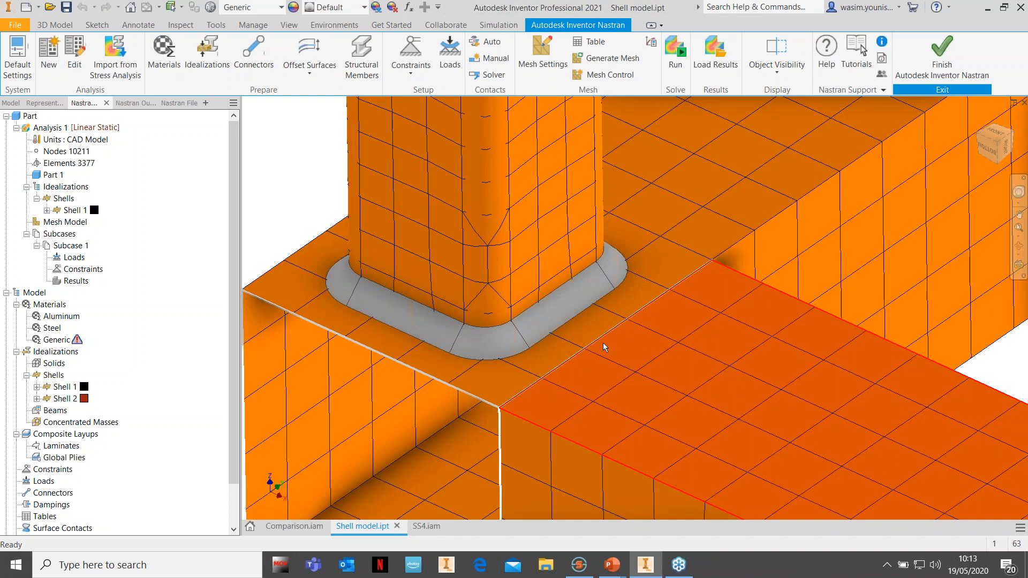
pyautogui.scroll(2, 602, 348)
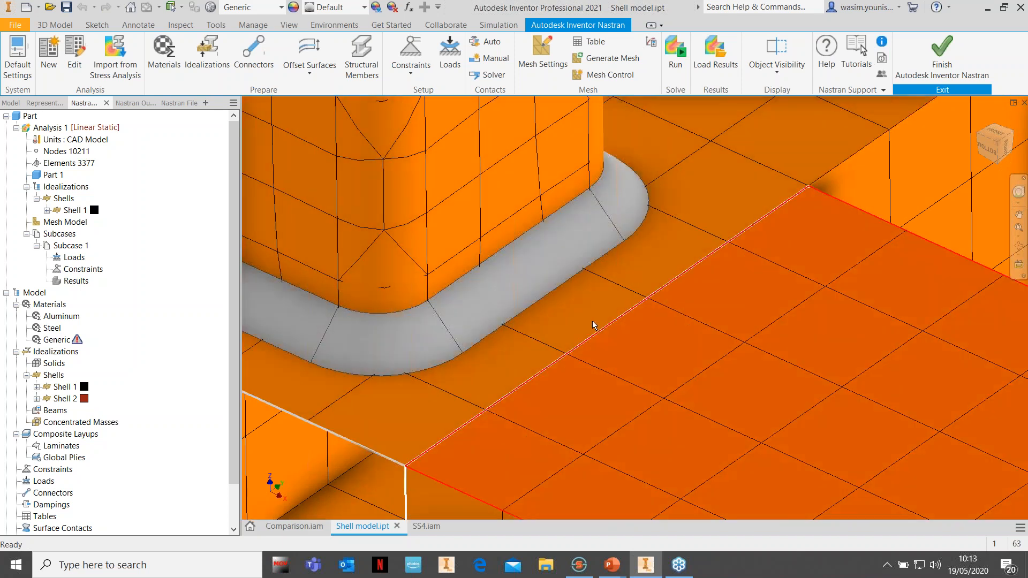
pyautogui.scroll(-4, 636, 349)
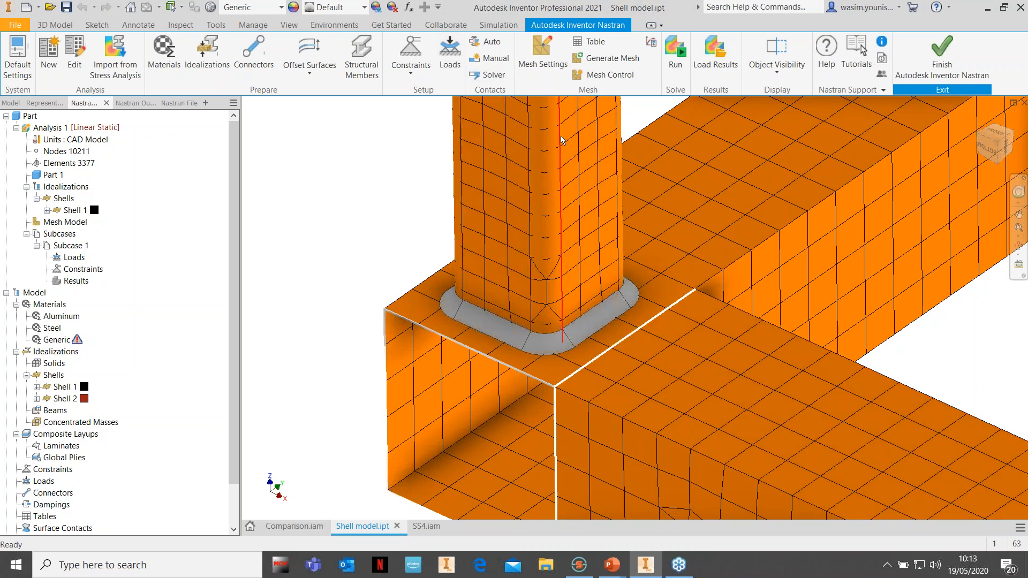
# Step: Turn on Continuous Meshing in the mesh settings and regenerate the shell mesh
pyautogui.click(543, 59)
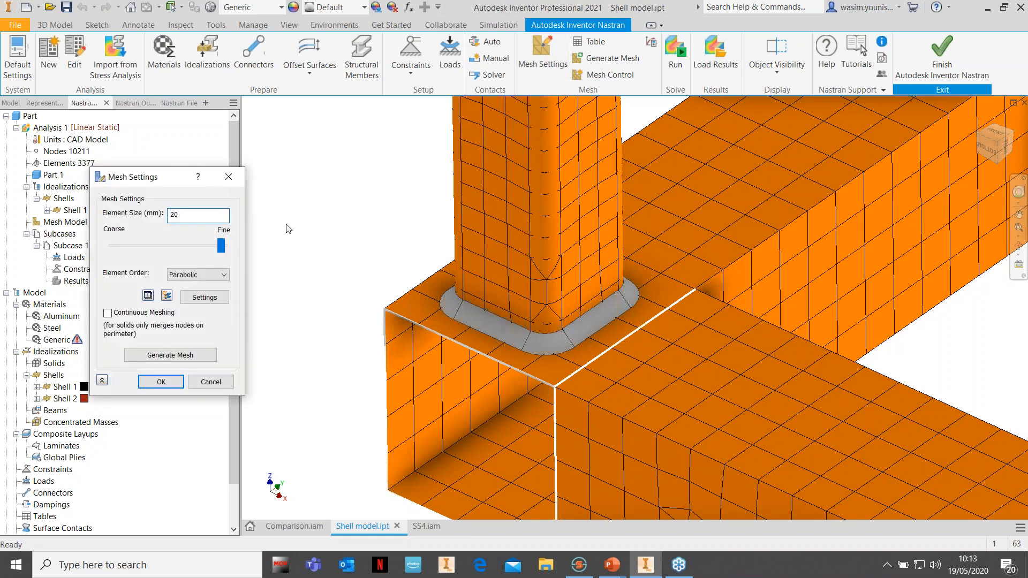
pyautogui.moveTo(108, 316)
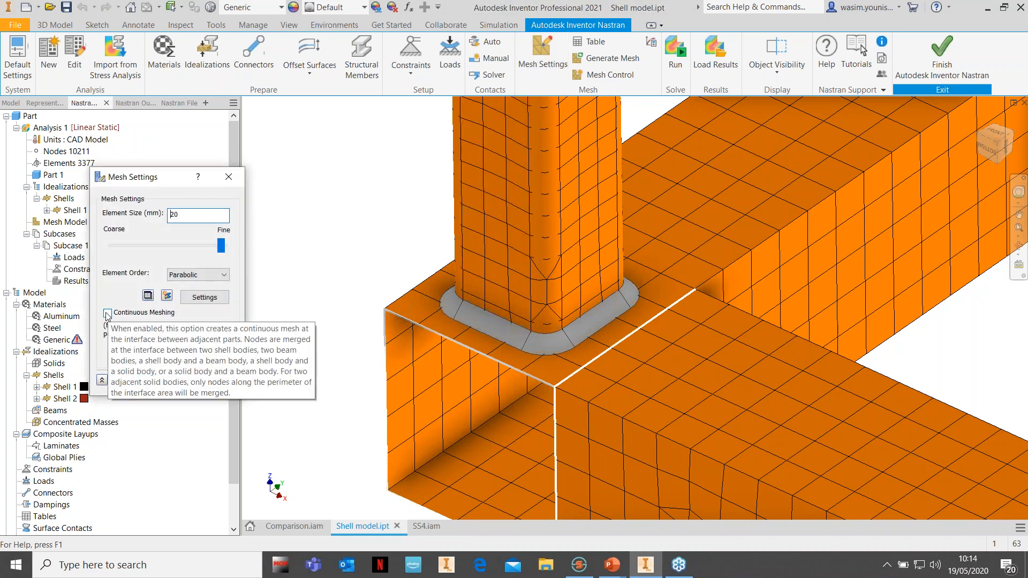
pyautogui.moveTo(169, 172); pyautogui.dragTo(325, 106)
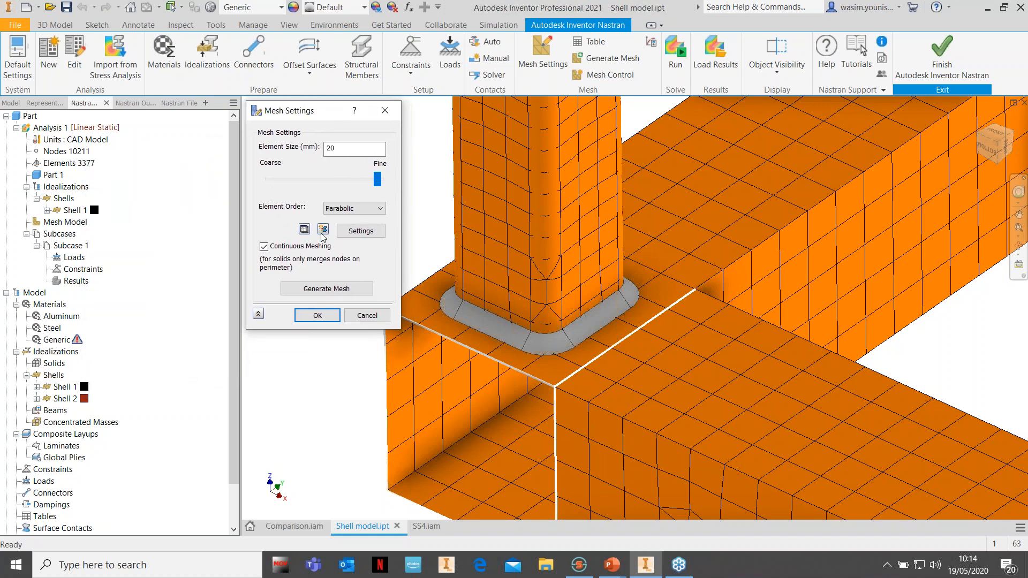
pyautogui.click(322, 289)
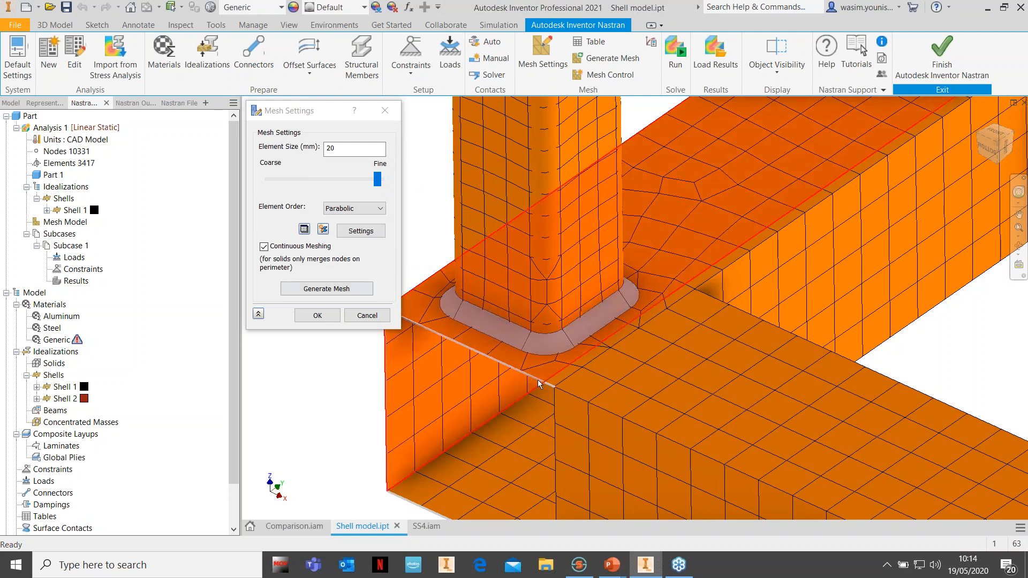
# Step: Examine the regenerated mesh where the two horizontal tubes and the upright tube meet
pyautogui.moveTo(574, 386); pyautogui.dragTo(637, 337, button='middle')
pyautogui.moveTo(732, 348); pyautogui.dragTo(918, 518, button='middle')
pyautogui.moveTo(771, 334); pyautogui.dragTo(690, 151, button='middle')
pyautogui.keyDown('shift'); pyautogui.moveTo(631, 415); pyautogui.dragTo(580, 382, button='middle'); pyautogui.keyUp('shift')
pyautogui.scroll(-5, 580, 386)
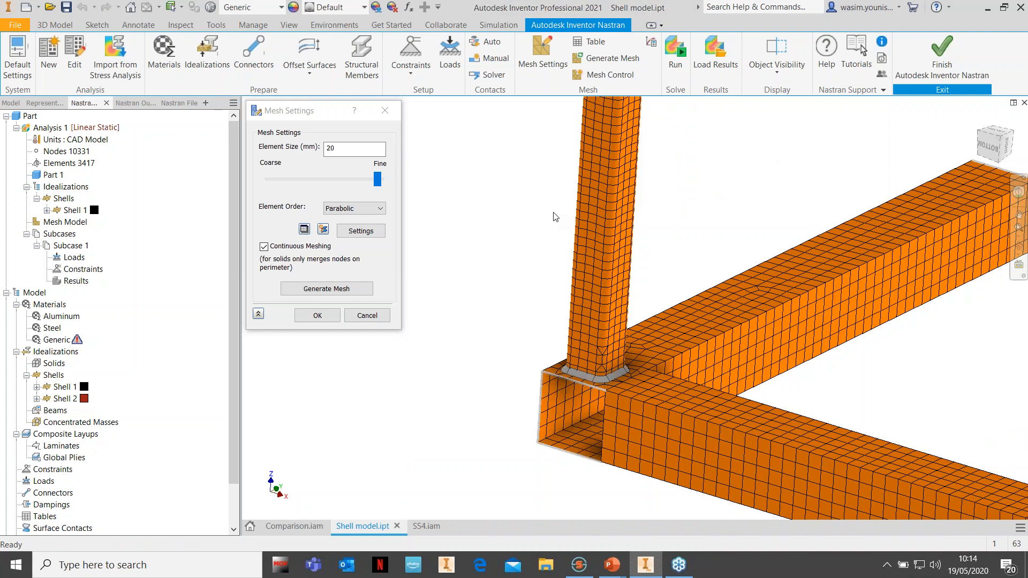
pyautogui.keyDown('shift'); pyautogui.moveTo(608, 416); pyautogui.dragTo(567, 414, button='middle'); pyautogui.keyUp('shift')
pyautogui.scroll(3, 648, 313)
pyautogui.scroll(-4, 570, 405)
# Step: Inspect the mesh around the weld outline from beneath and from outside the joint, and close the mesh settings
pyautogui.keyDown('shift'); pyautogui.moveTo(570, 405); pyautogui.dragTo(605, 320, button='middle'); pyautogui.keyUp('shift')
pyautogui.scroll(3, 605, 320)
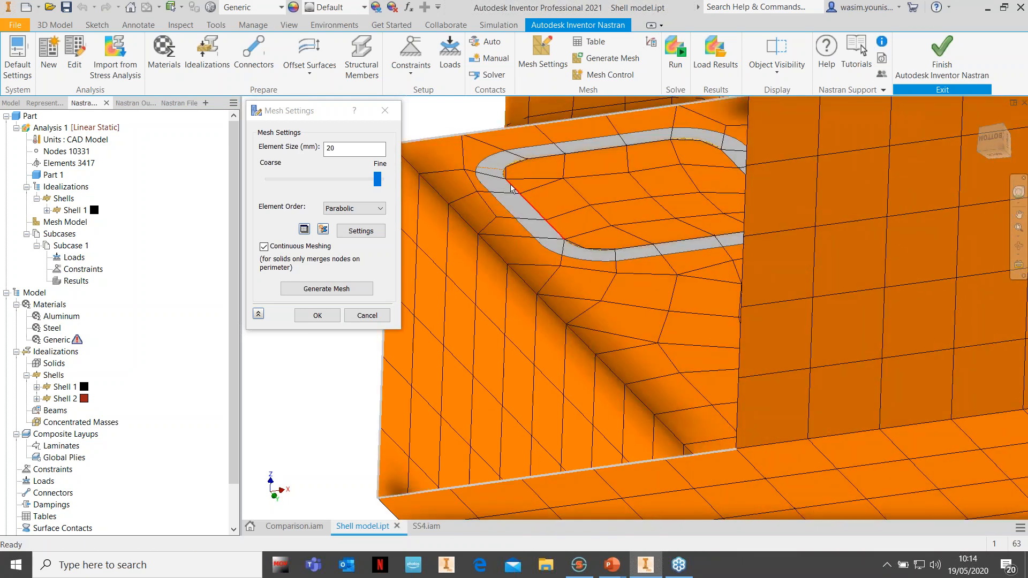
pyautogui.scroll(-4, 539, 221)
pyautogui.scroll(-2, 534, 226)
pyautogui.keyDown('shift'); pyautogui.moveTo(533, 226); pyautogui.dragTo(560, 324, button='middle'); pyautogui.keyUp('shift')
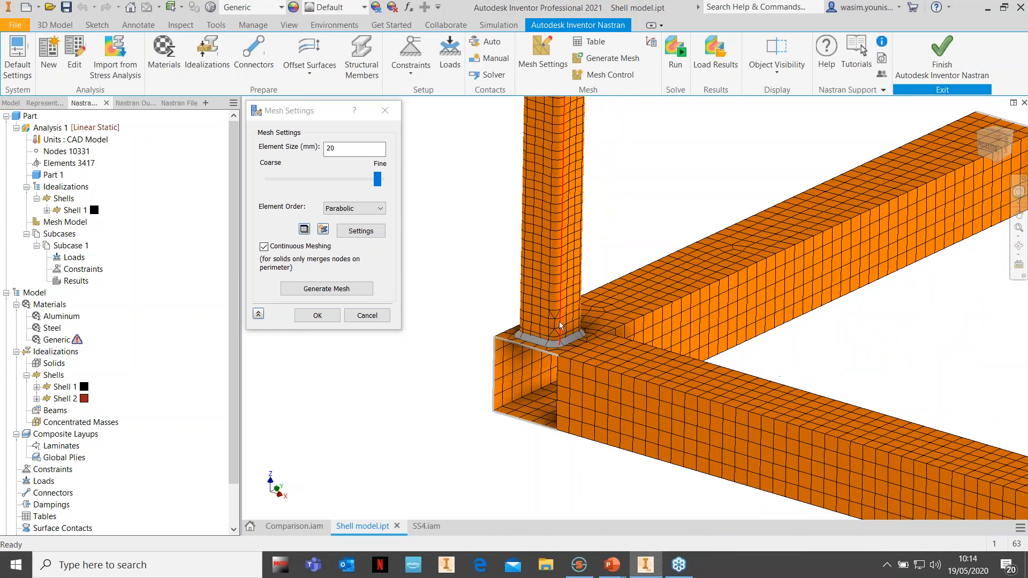
pyautogui.scroll(4, 560, 324)
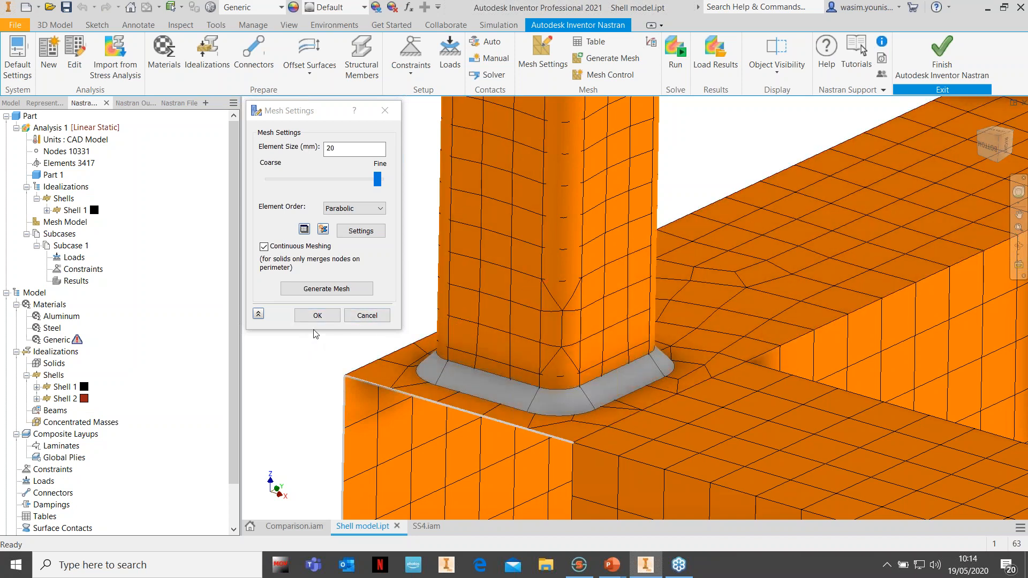
pyautogui.click(367, 316)
# Step: Add the Shell 2 idealization to the shells of Analysis 1 and generate the mesh again
pyautogui.click(64, 399)
pyautogui.moveTo(62, 400); pyautogui.dragTo(64, 199)
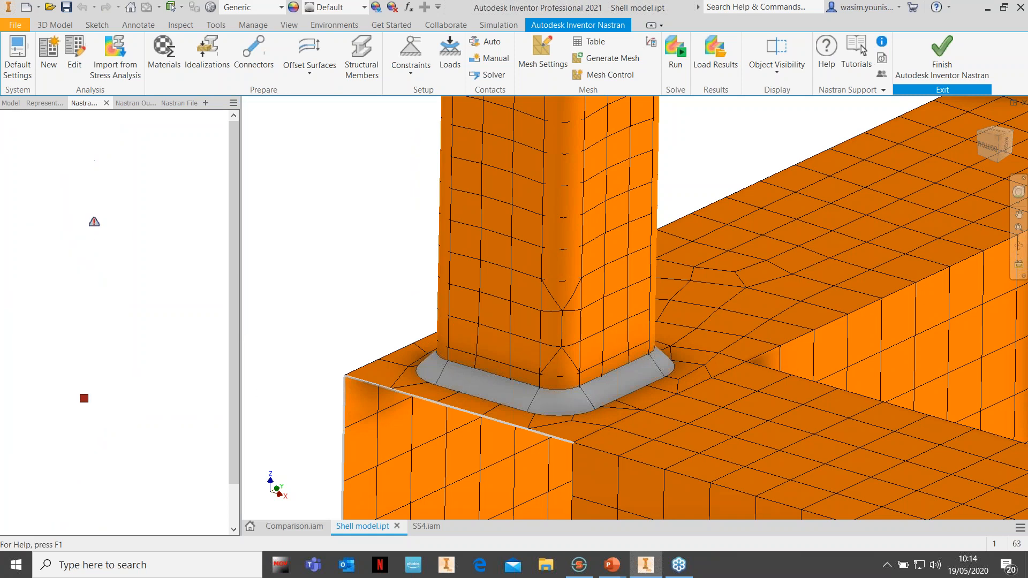
pyautogui.click(612, 58)
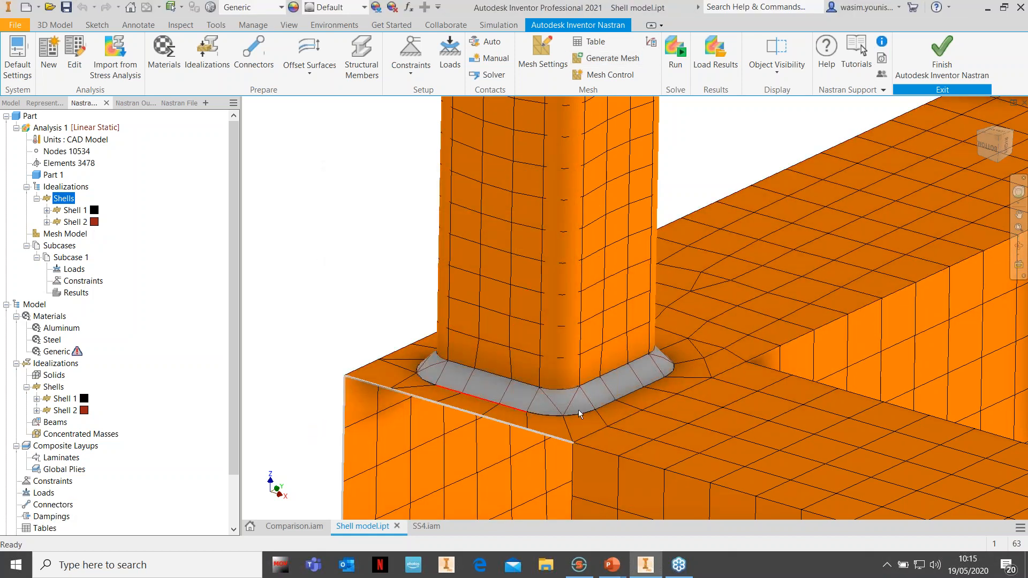
# Step: Hide the CAD bodies, leaving the other display objects switched on
pyautogui.click(776, 72)
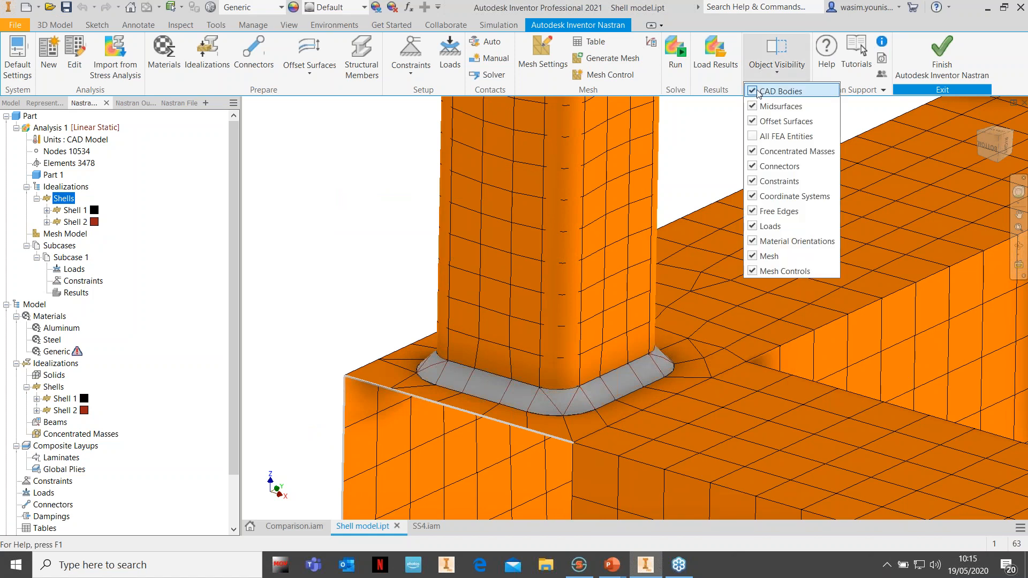
pyautogui.click(752, 91)
pyautogui.click(318, 276)
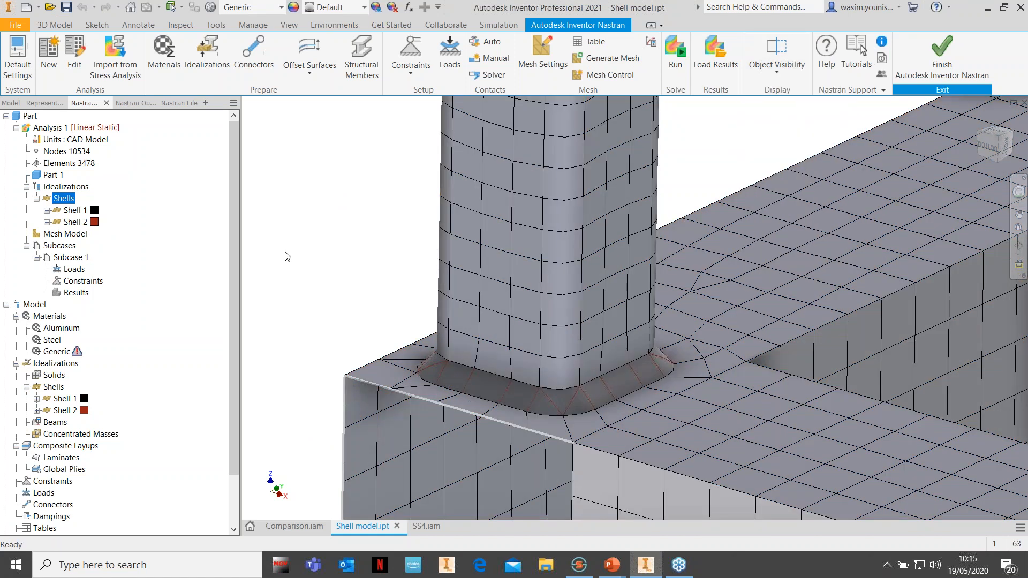
# Step: Open the weld's Shell 2 idealization, review its thickness and advanced options, and accept it without changes
pyautogui.click(75, 222)
pyautogui.rightClick(83, 222)
pyautogui.click(99, 226)
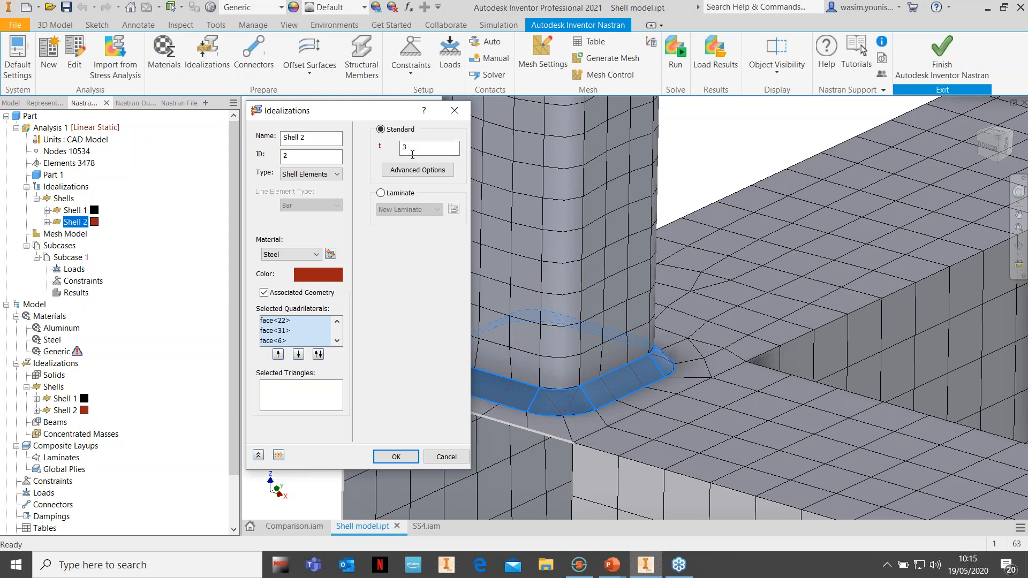
pyautogui.click(417, 170)
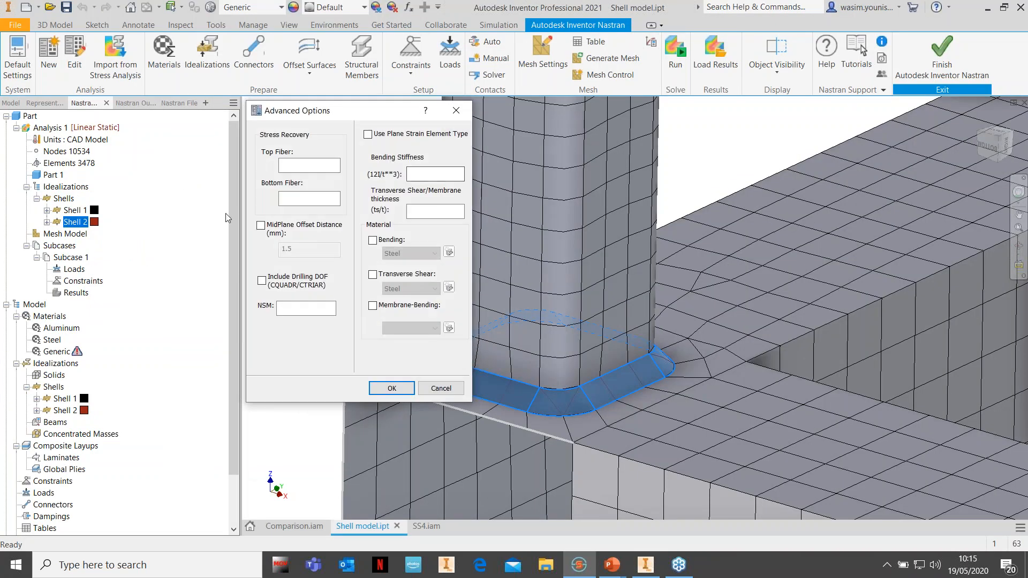
pyautogui.click(439, 389)
pyautogui.click(396, 456)
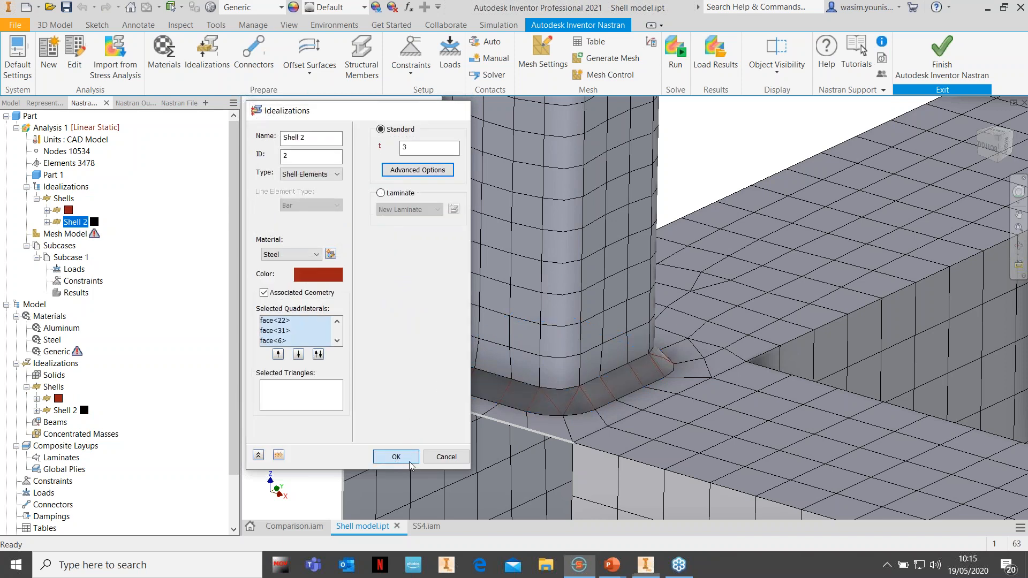
# Step: Examine the mesh beneath the weld inside the open tube end, and the meshed weld from outside the joint
pyautogui.keyDown('shift'); pyautogui.moveTo(538, 397); pyautogui.dragTo(518, 199, button='middle'); pyautogui.keyUp('shift')
pyautogui.scroll(-10, 504, 188)
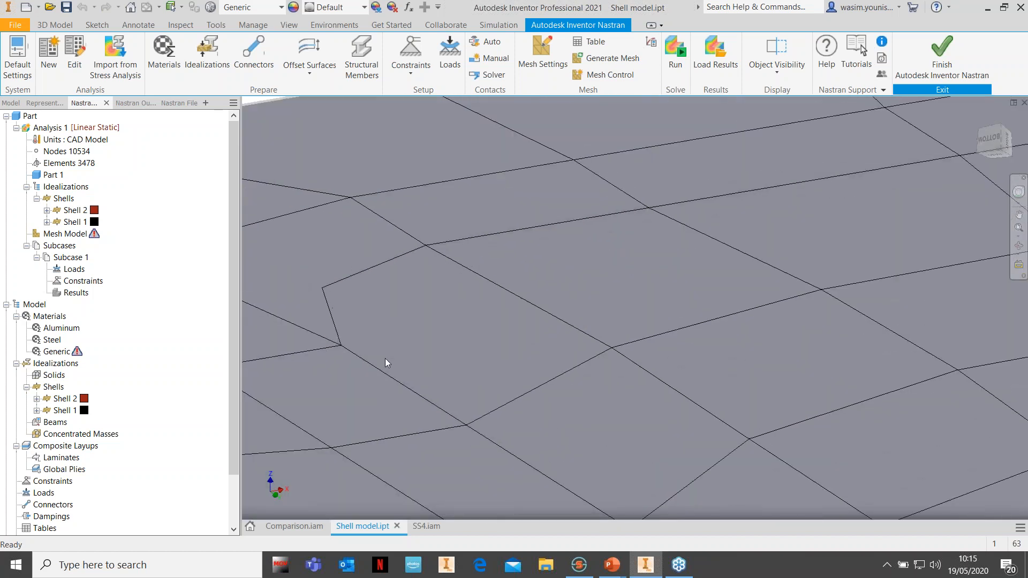
pyautogui.scroll(6, 524, 377)
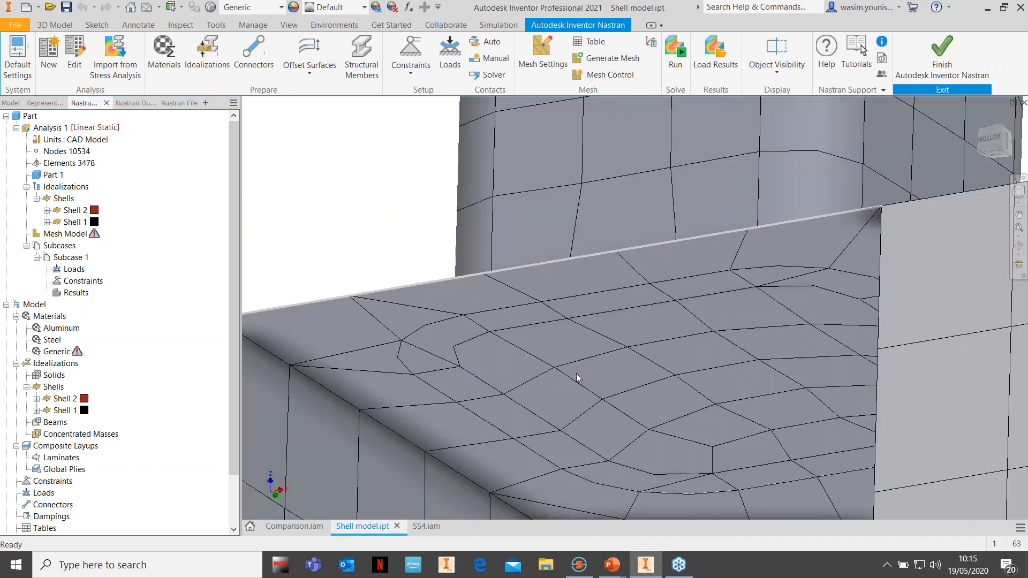
pyautogui.scroll(2, 573, 374)
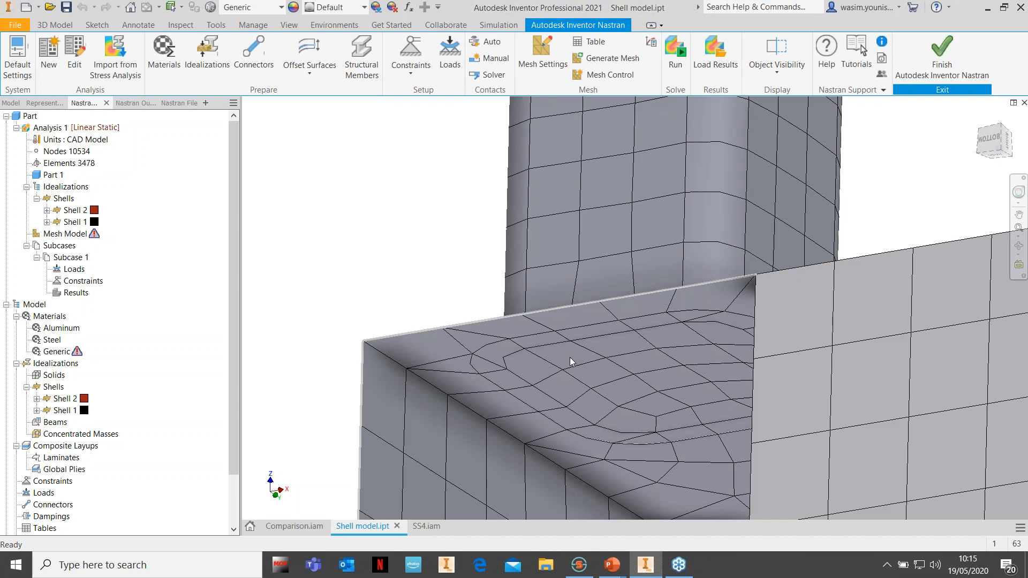
pyautogui.scroll(-4, 611, 299)
pyautogui.keyDown('shift'); pyautogui.moveTo(711, 310); pyautogui.dragTo(593, 294, button='middle'); pyautogui.keyUp('shift')
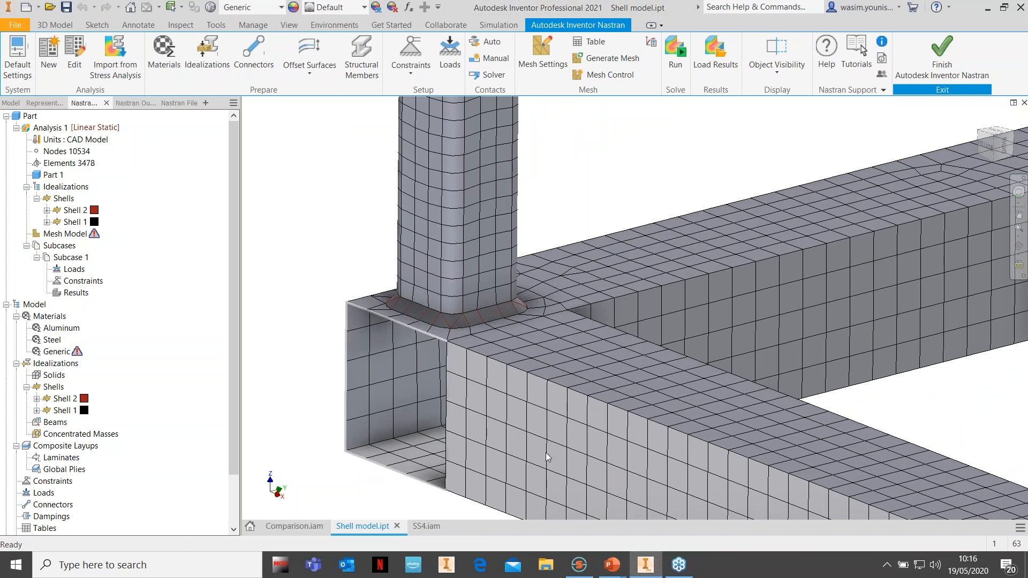
# Step: Switch to Altair SimSolid to view the Frame-Comparison model, and return to Autodesk Inventor
pyautogui.moveTo(580, 574)
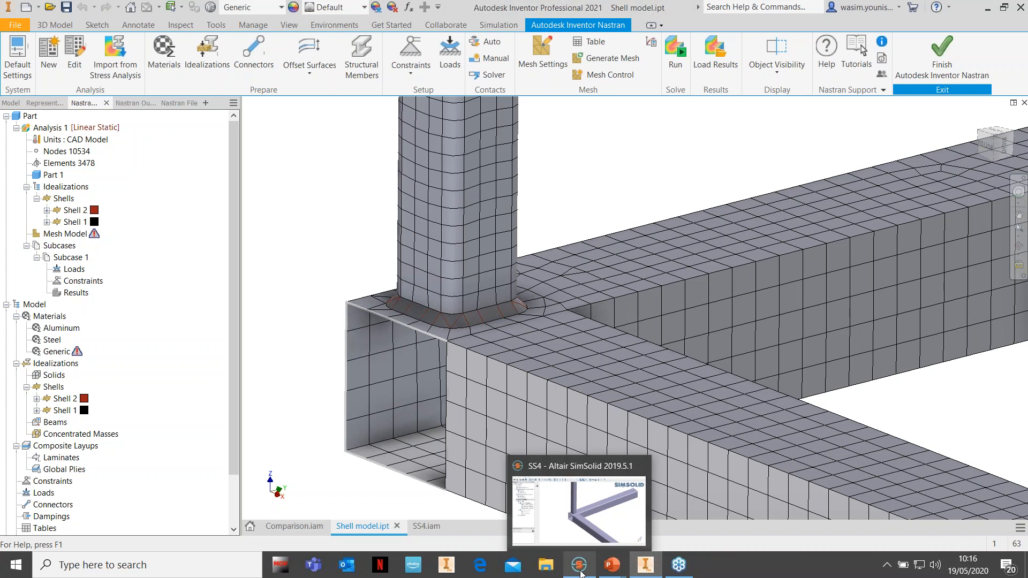
pyautogui.click(581, 573)
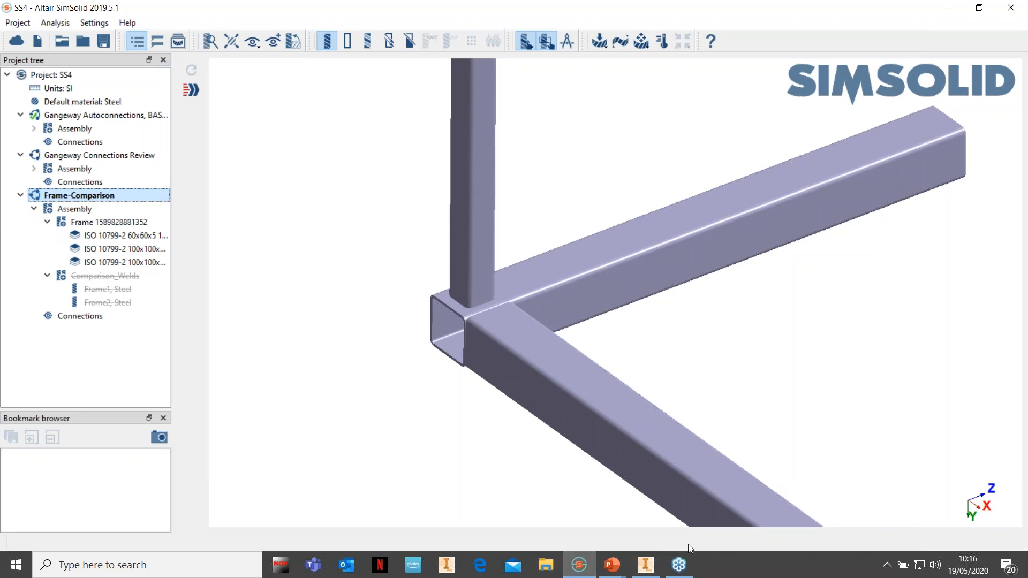
pyautogui.moveTo(646, 572)
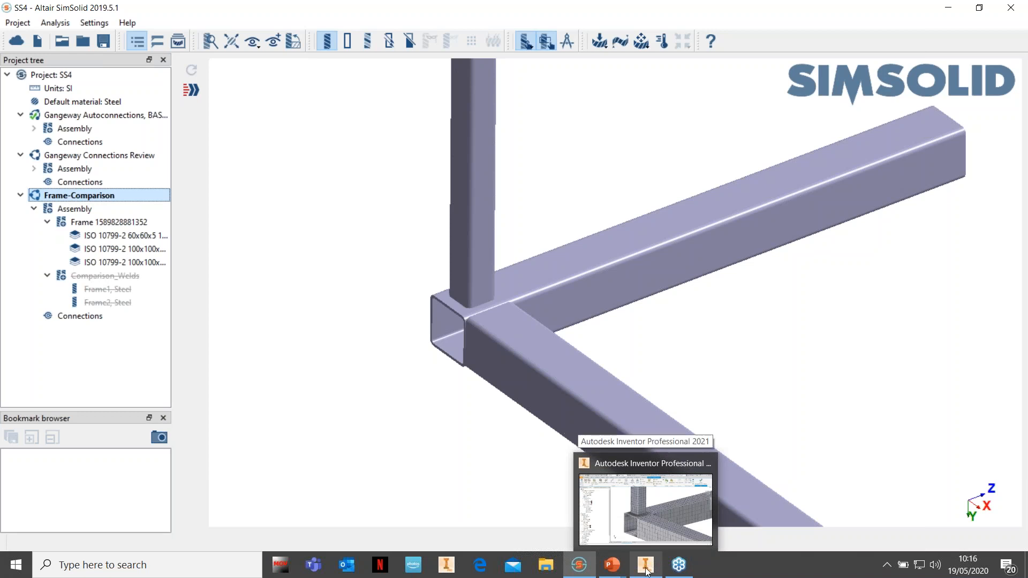
pyautogui.click(645, 571)
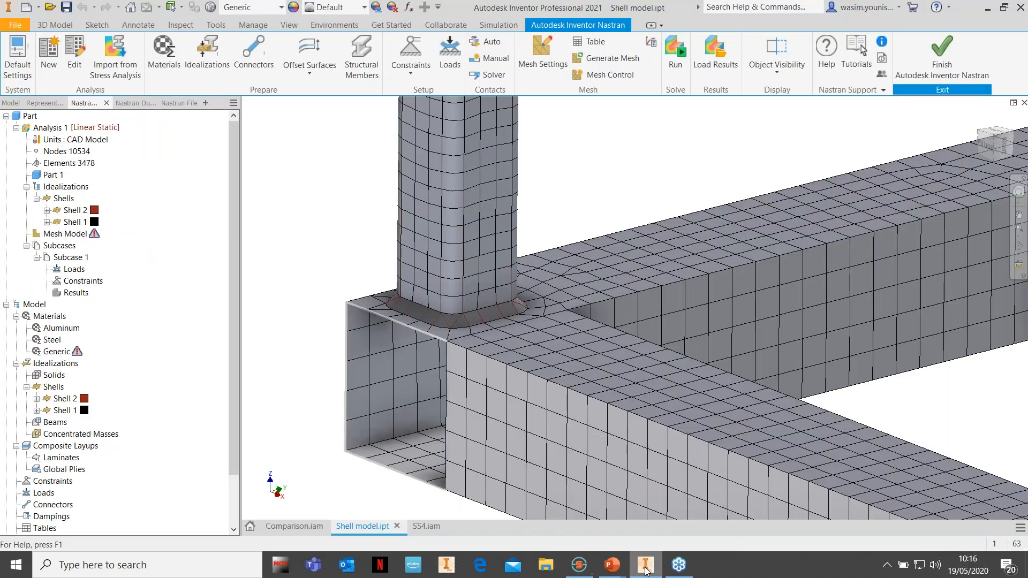
# Step: Switch to the SS4.iam assembly and examine the tube joints at the near end of the gangway frame
pyautogui.click(428, 526)
pyautogui.keyDown('shift'); pyautogui.moveTo(442, 442); pyautogui.dragTo(457, 411, button='middle'); pyautogui.keyUp('shift')
pyautogui.keyDown('shift'); pyautogui.moveTo(461, 414); pyautogui.dragTo(461, 416, button='middle'); pyautogui.keyUp('shift')
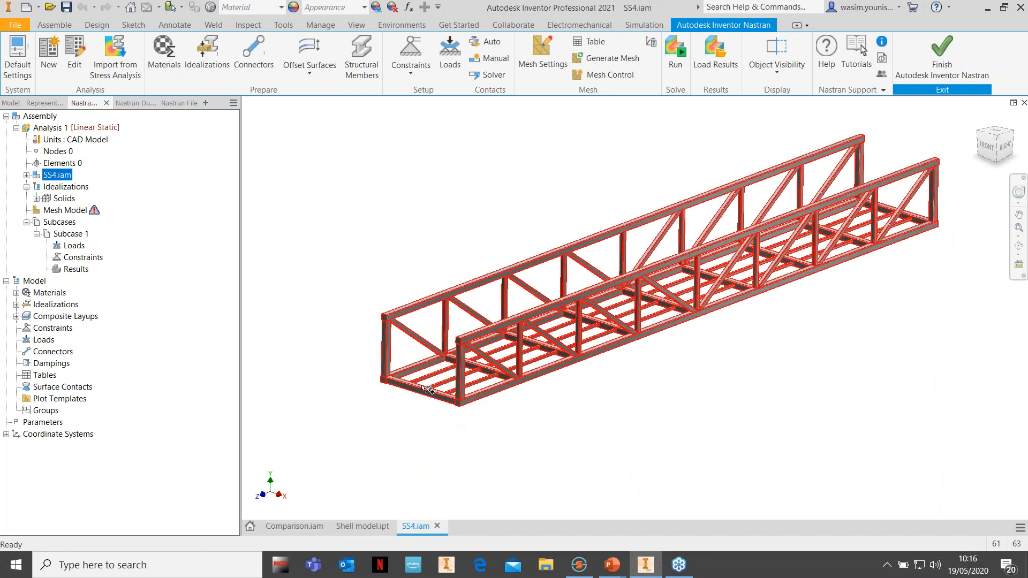
pyautogui.scroll(-5, 416, 387)
pyautogui.scroll(-2, 368, 334)
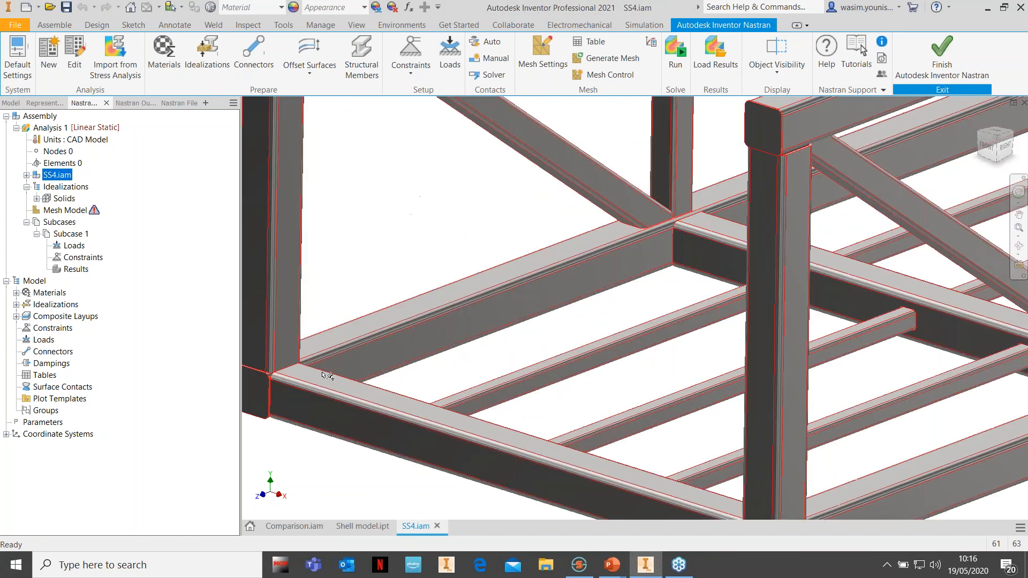
# Step: Examine the joint where the diagonal brace, upright post and cross tube meet the lower side rail of the gangway frame
pyautogui.moveTo(328, 374); pyautogui.dragTo(417, 373, button='middle')
pyautogui.moveTo(749, 223); pyautogui.dragTo(519, 338, button='middle')
pyautogui.scroll(-5, 518, 338)
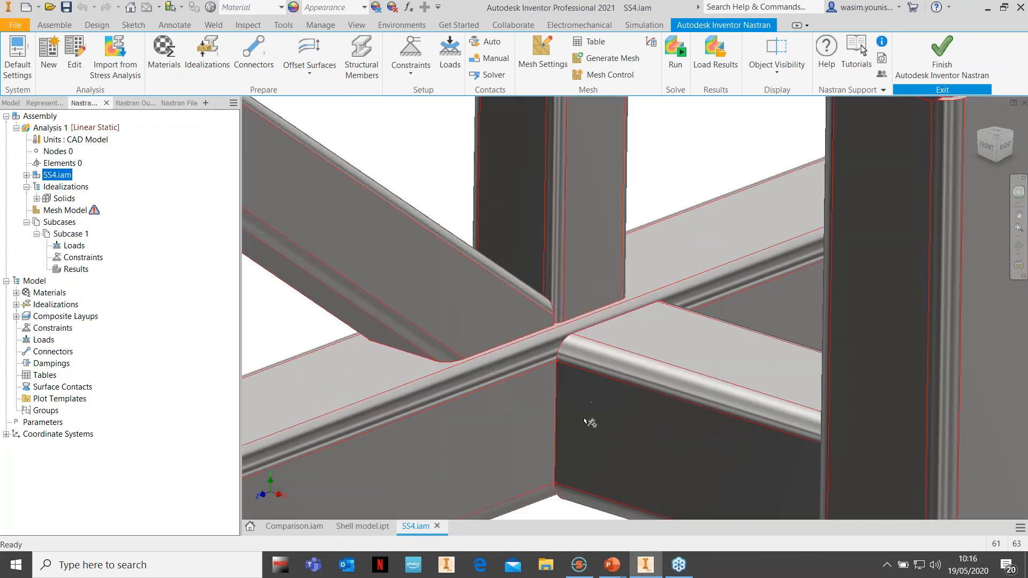
pyautogui.scroll(-2, 569, 385)
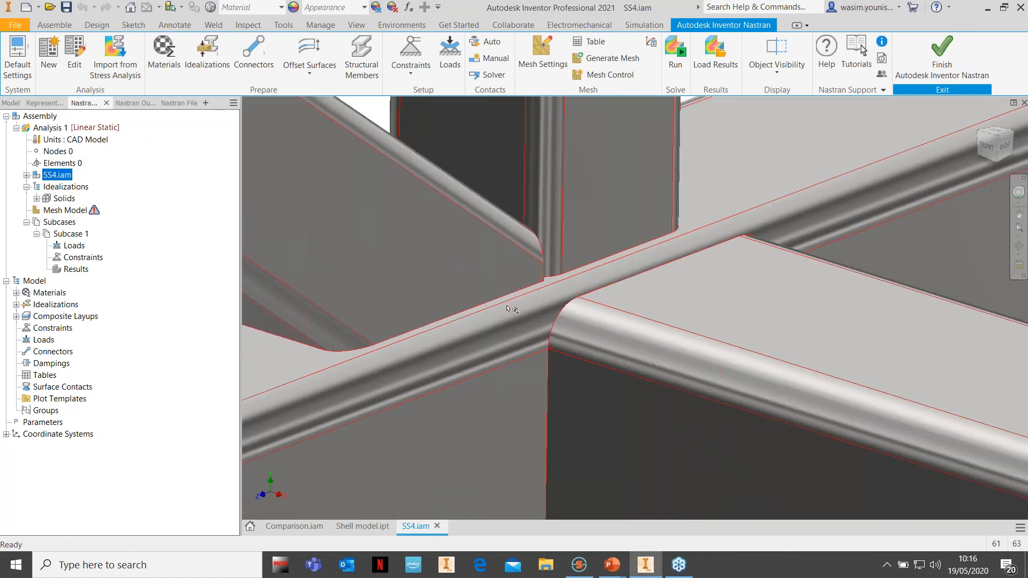
pyautogui.scroll(-2, 555, 250)
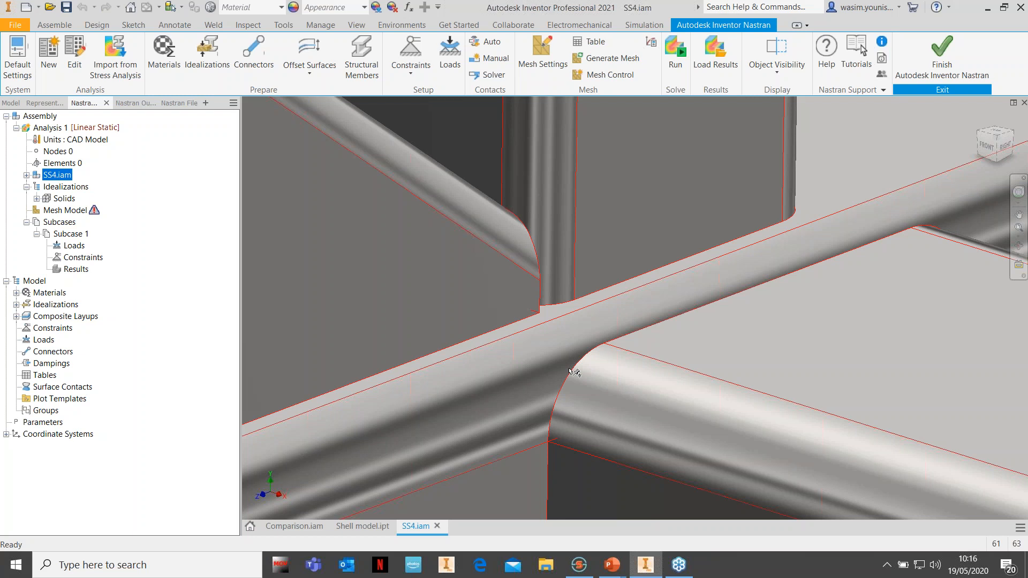
pyautogui.scroll(-2, 621, 357)
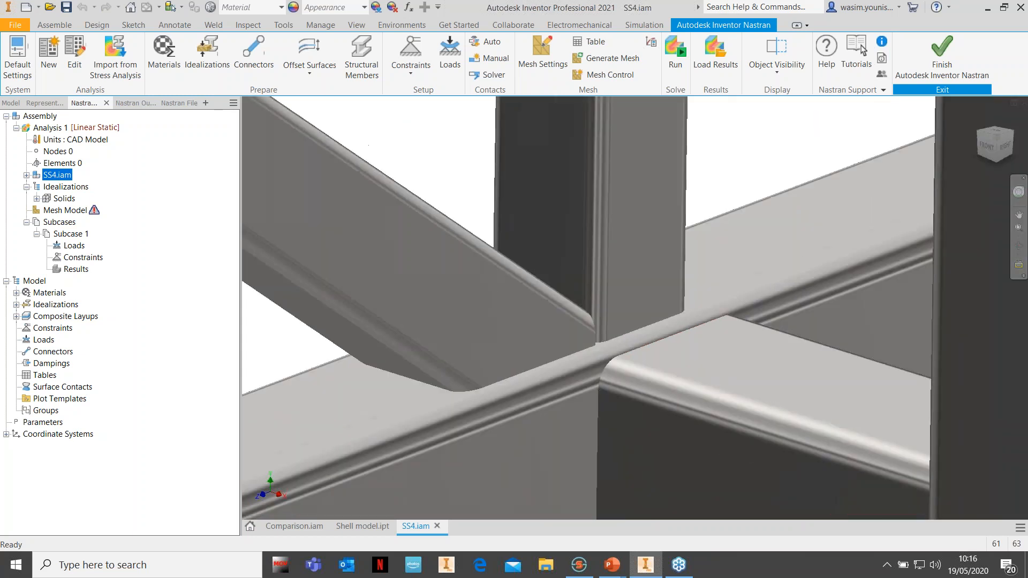
pyautogui.scroll(4, 623, 394)
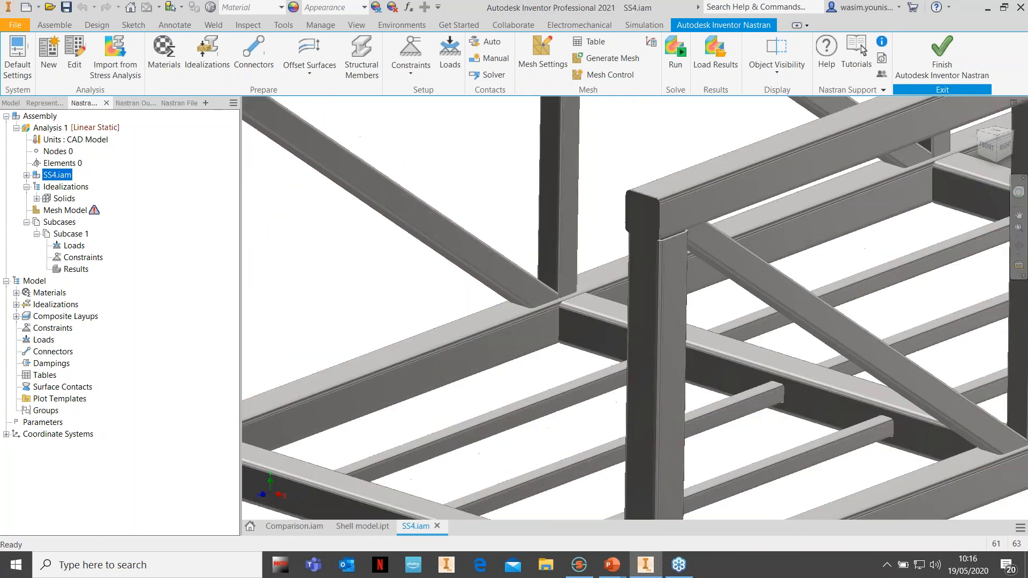
pyautogui.scroll(3, 570, 338)
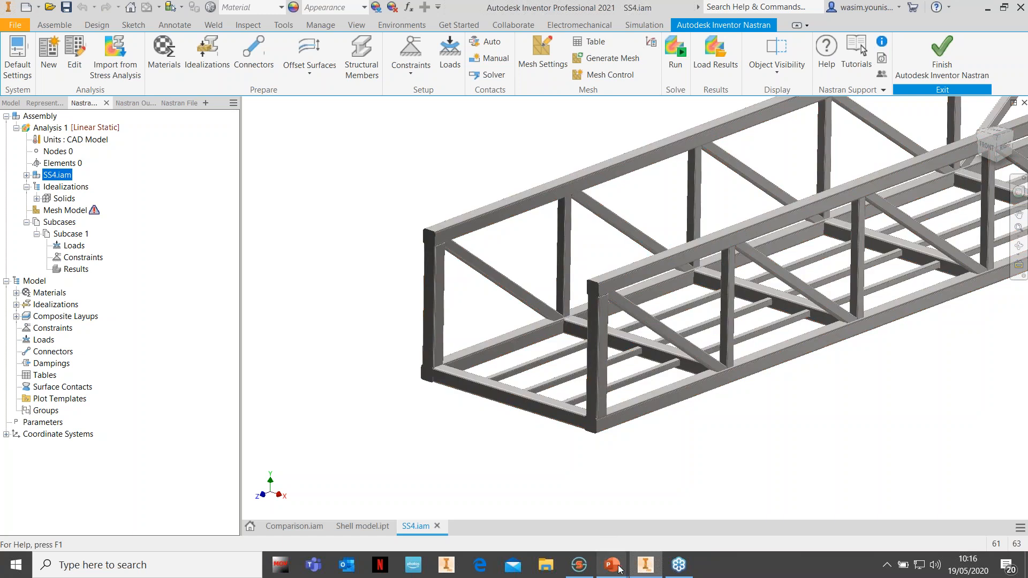
# Step: Switch to the PowerPoint slide show, present the Inventor and Nastran Workflow slide, and return to Autodesk Inventor
pyautogui.moveTo(612, 572)
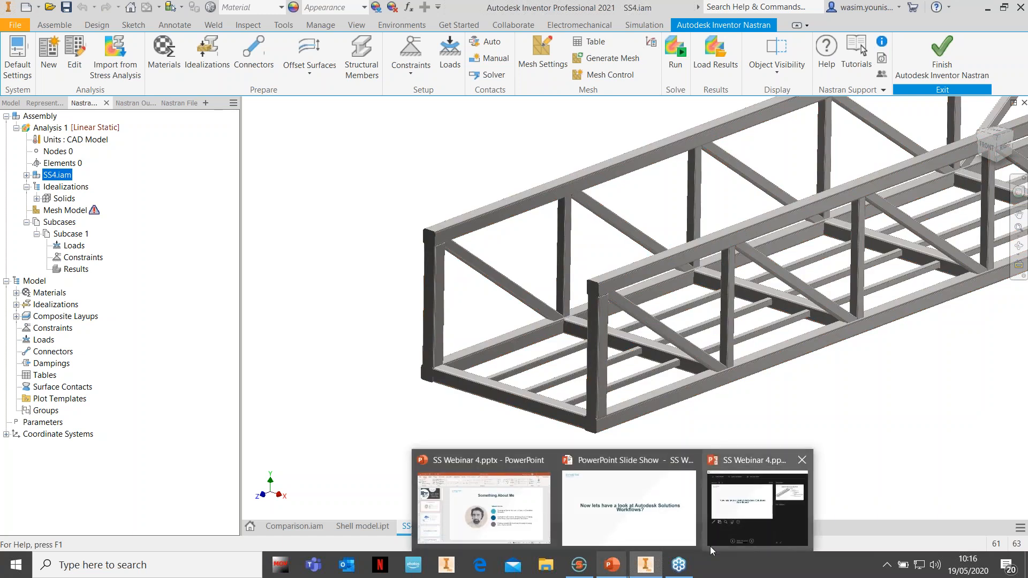
pyautogui.click(624, 528)
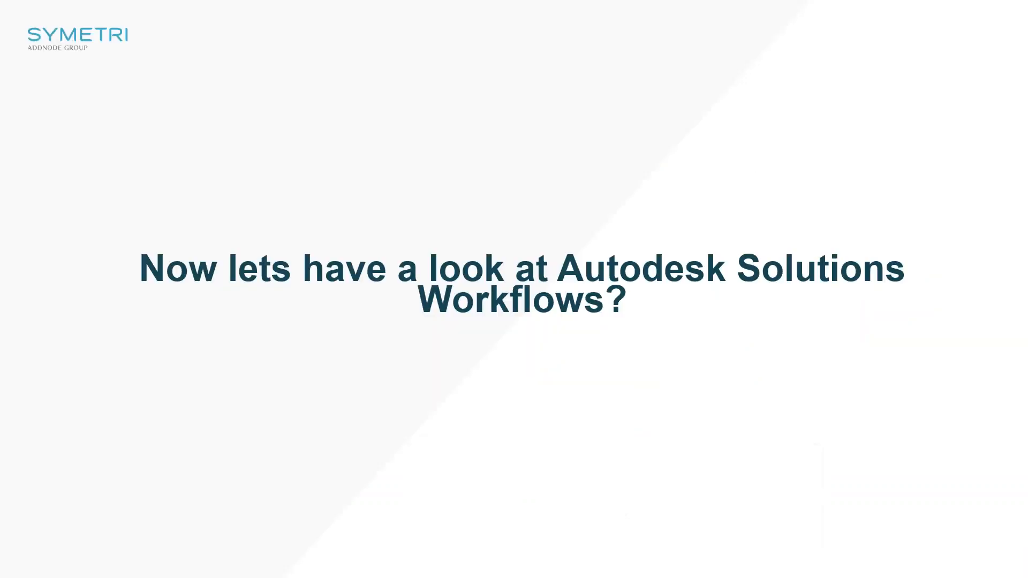
pyautogui.press('Right')
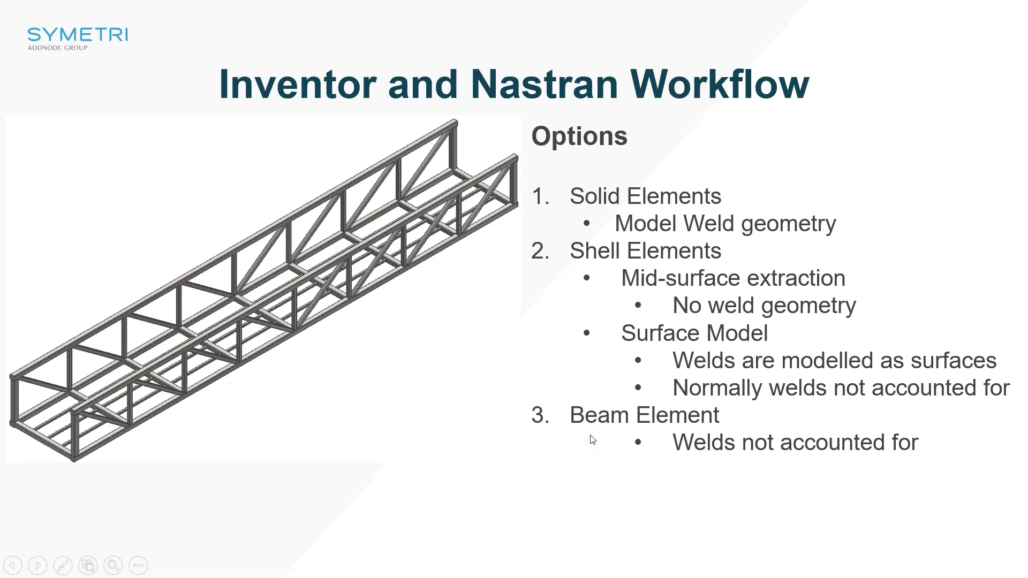
pyautogui.hotkey('alt', 'Tab')
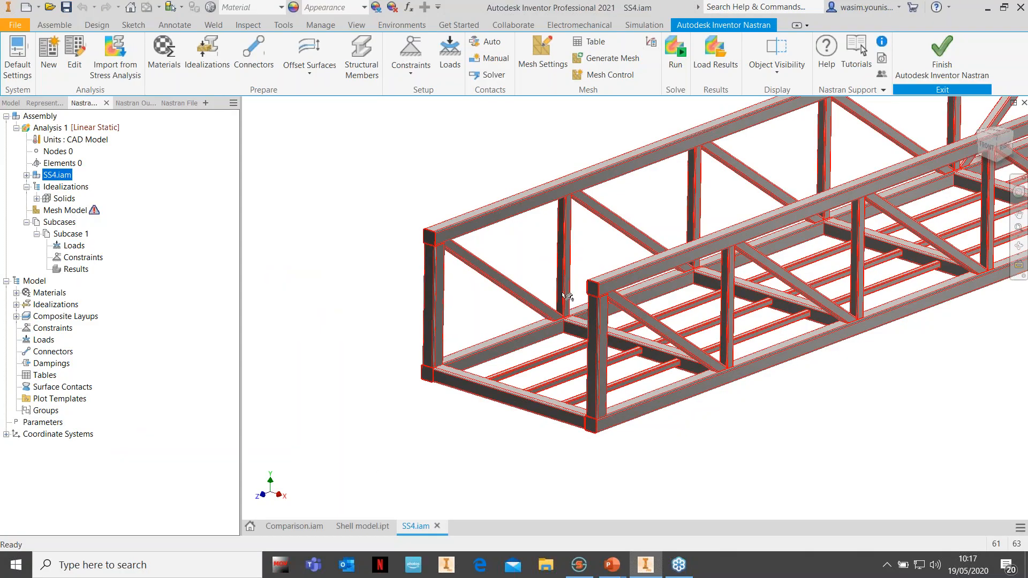
# Step: Find the thin bodies in the gangway frame and generate midsurfaces for all of them
pyautogui.moveTo(562, 293); pyautogui.dragTo(456, 333, button='middle')
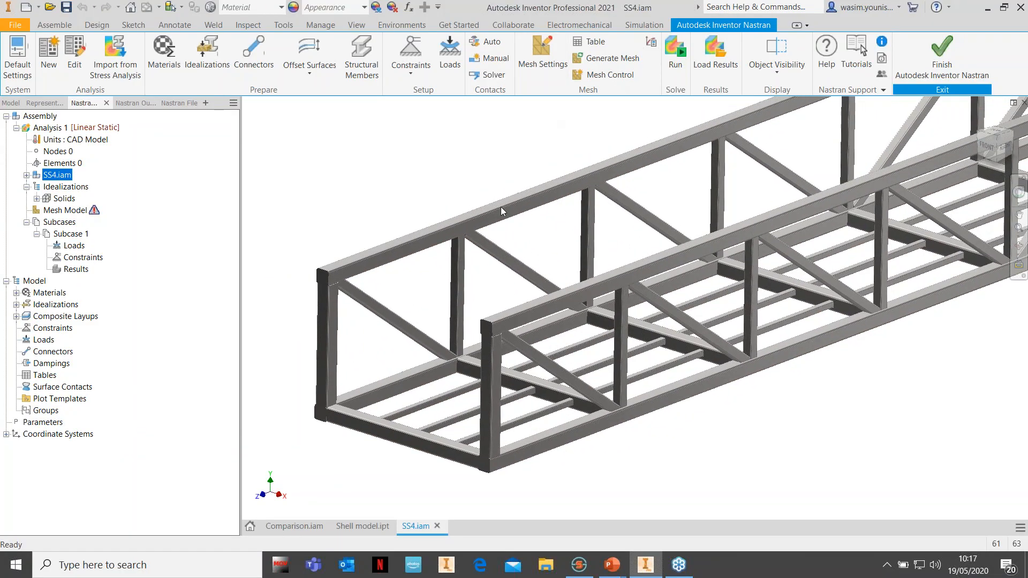
pyautogui.scroll(2, 584, 383)
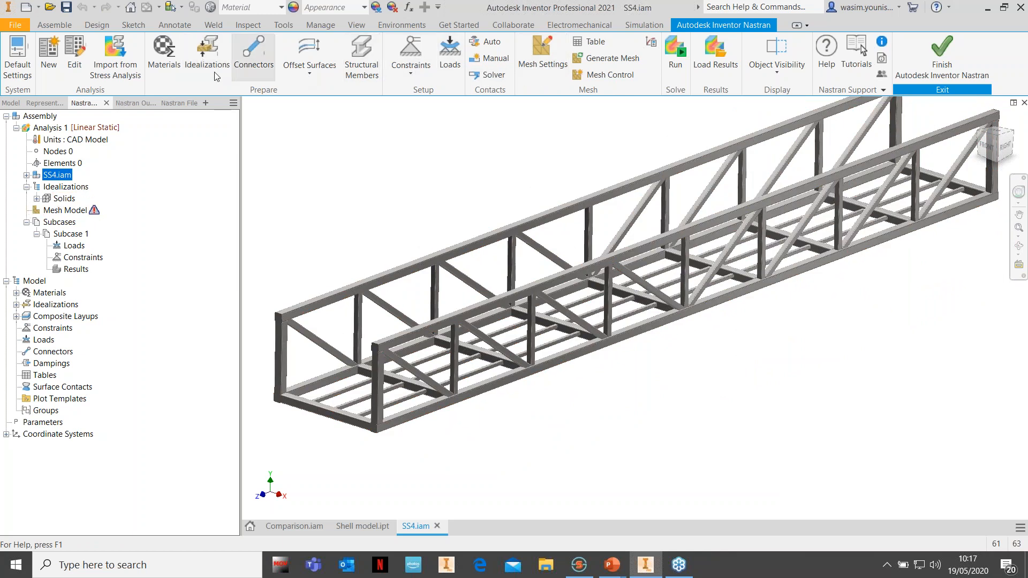
pyautogui.click(310, 75)
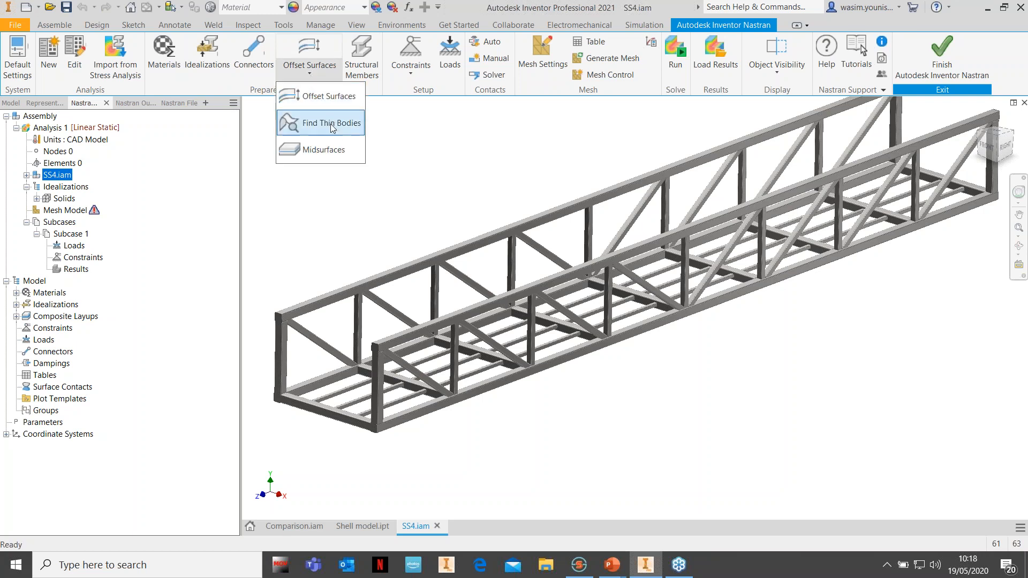
pyautogui.click(330, 122)
pyautogui.click(552, 332)
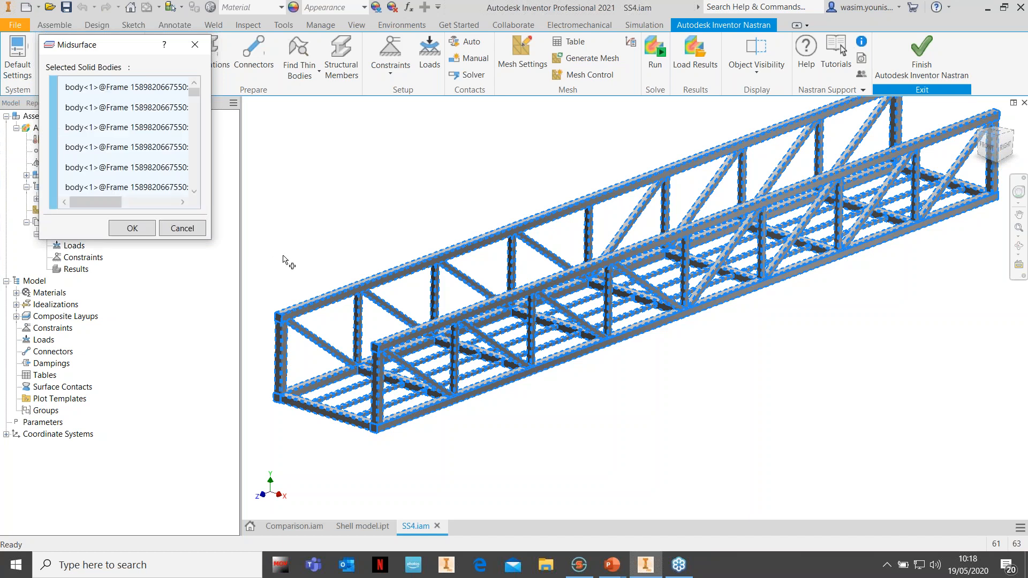
pyautogui.click(138, 230)
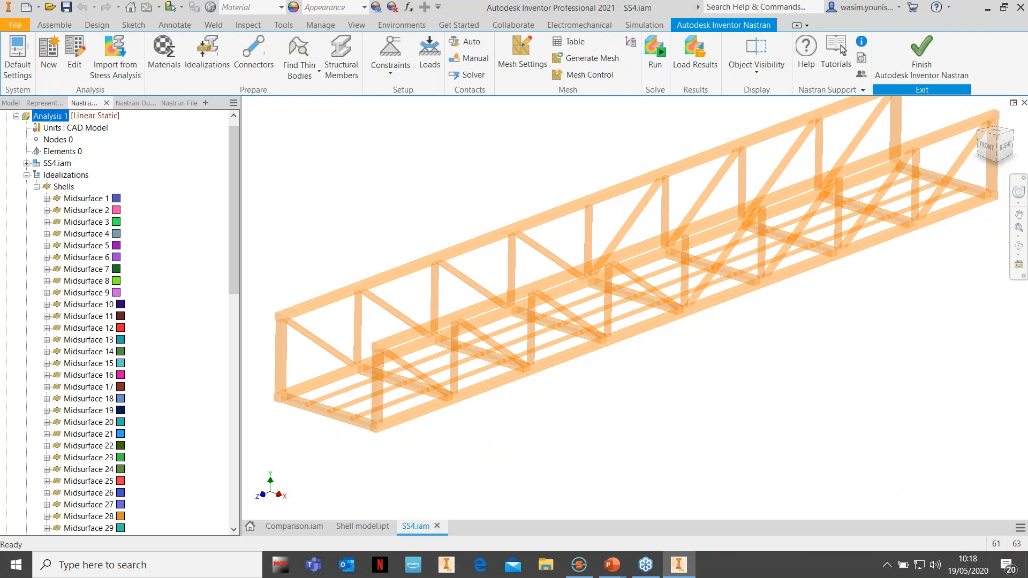
# Step: Examine the midsurfaces at the frame's corner and brace joints for gaps between the connecting tubes
pyautogui.scroll(-10, 451, 394)
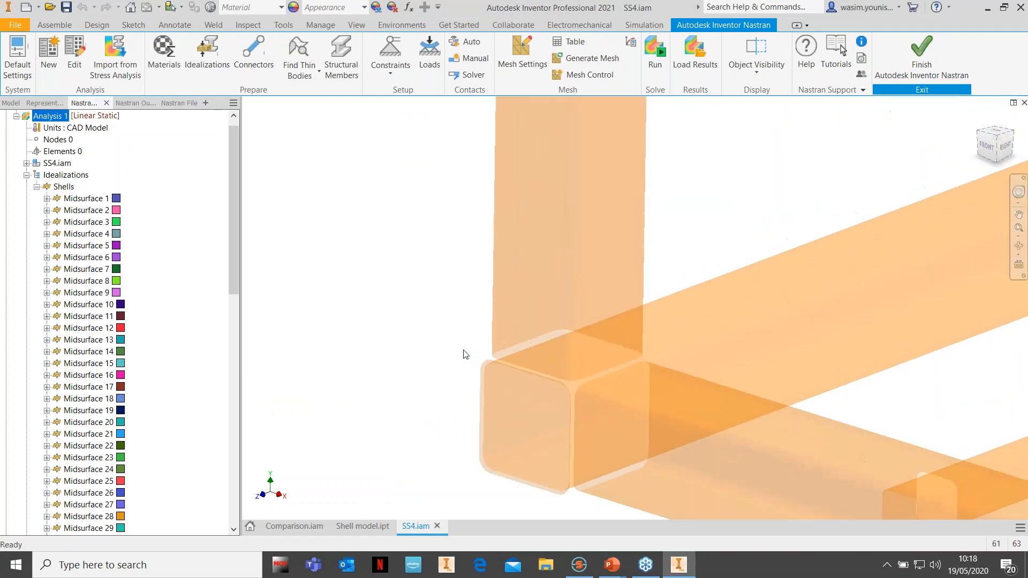
pyautogui.scroll(-8, 464, 354)
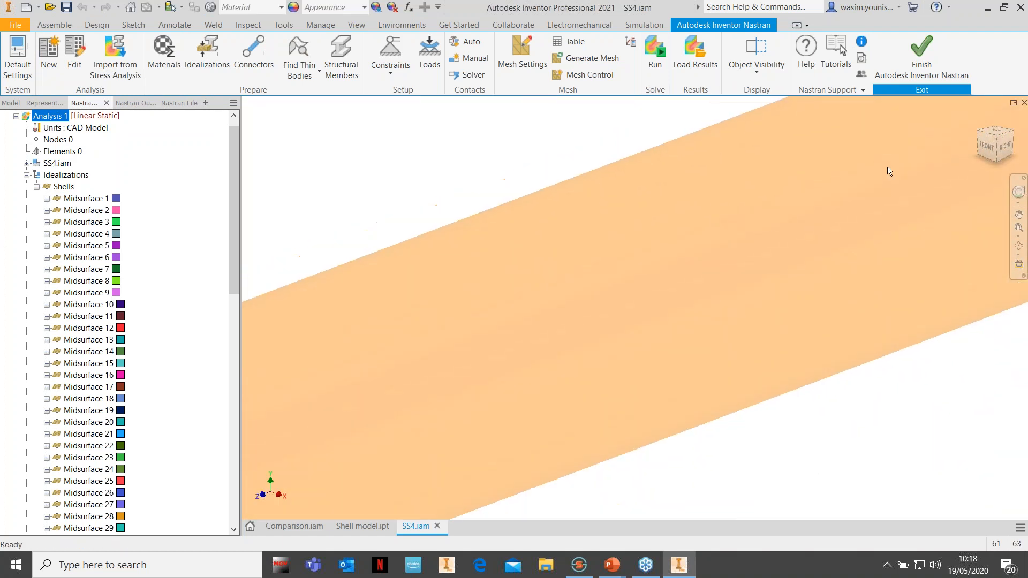
pyautogui.scroll(6, 684, 335)
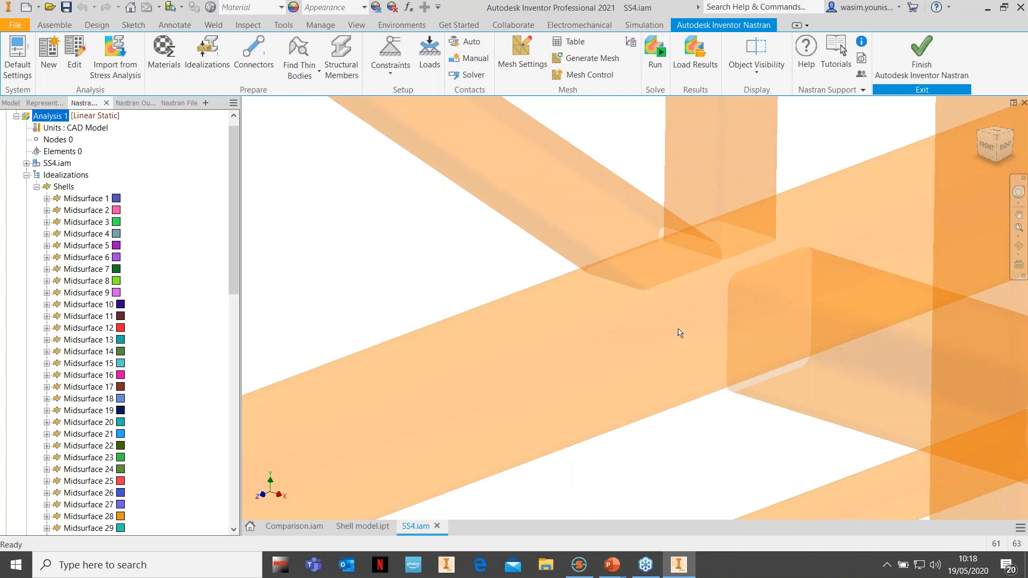
pyautogui.scroll(-5, 710, 362)
pyautogui.moveTo(724, 371); pyautogui.dragTo(585, 359, button='middle')
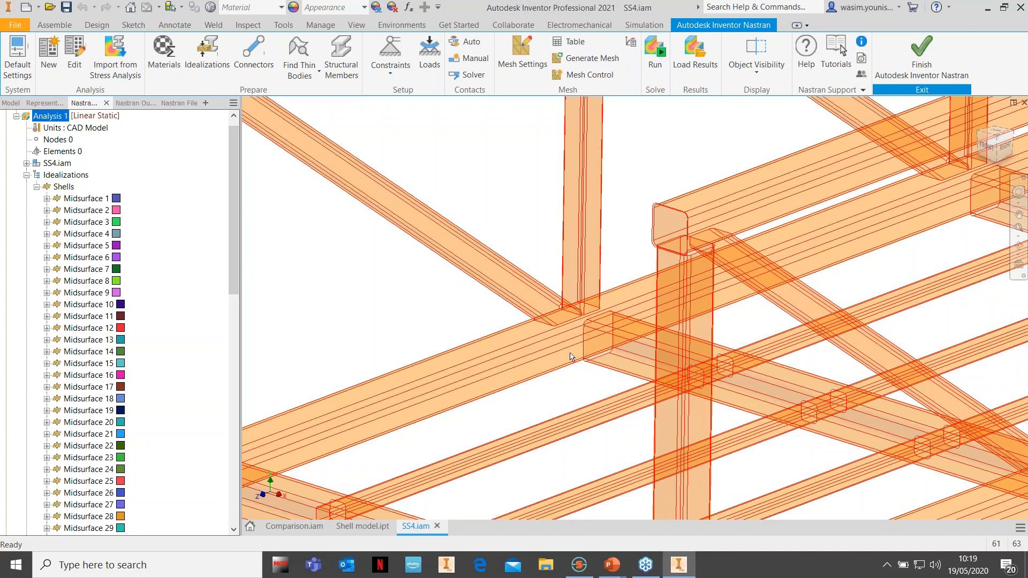
pyautogui.scroll(3, 572, 359)
pyautogui.scroll(3, 537, 266)
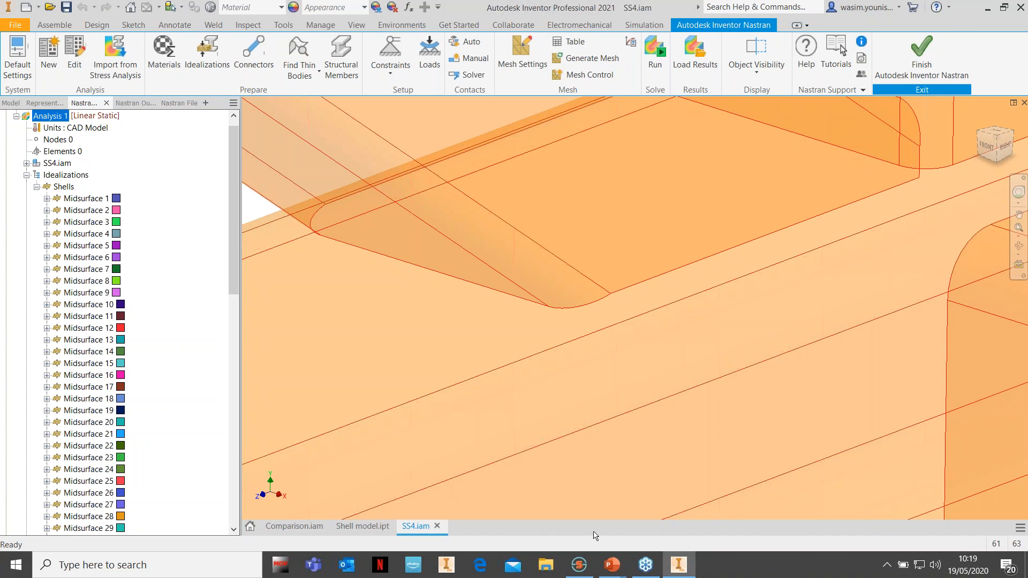
# Step: Switch to Altair SimSolid and examine the Frame-Comparison joint around the open tube end
pyautogui.moveTo(581, 572)
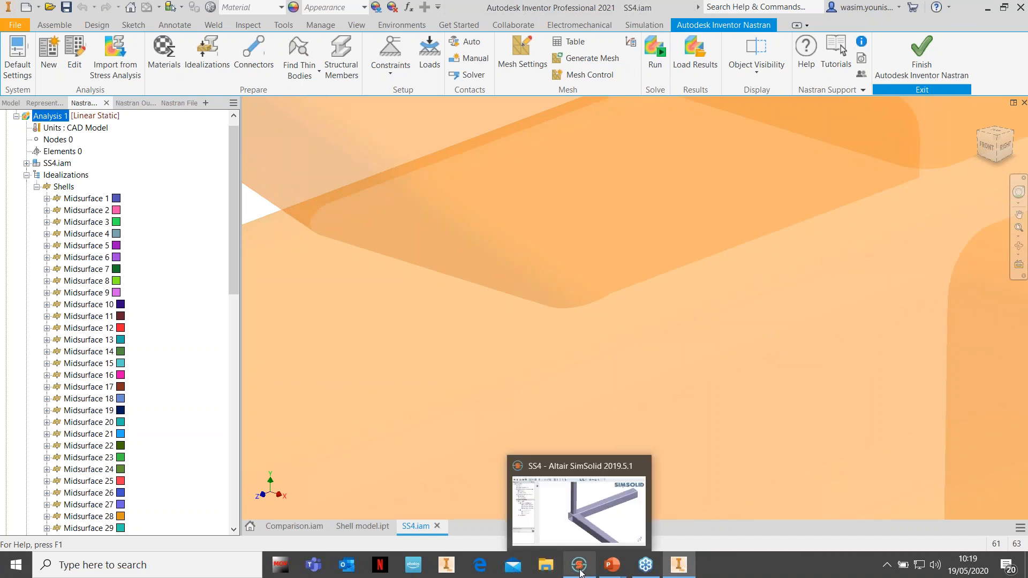
pyautogui.click(580, 566)
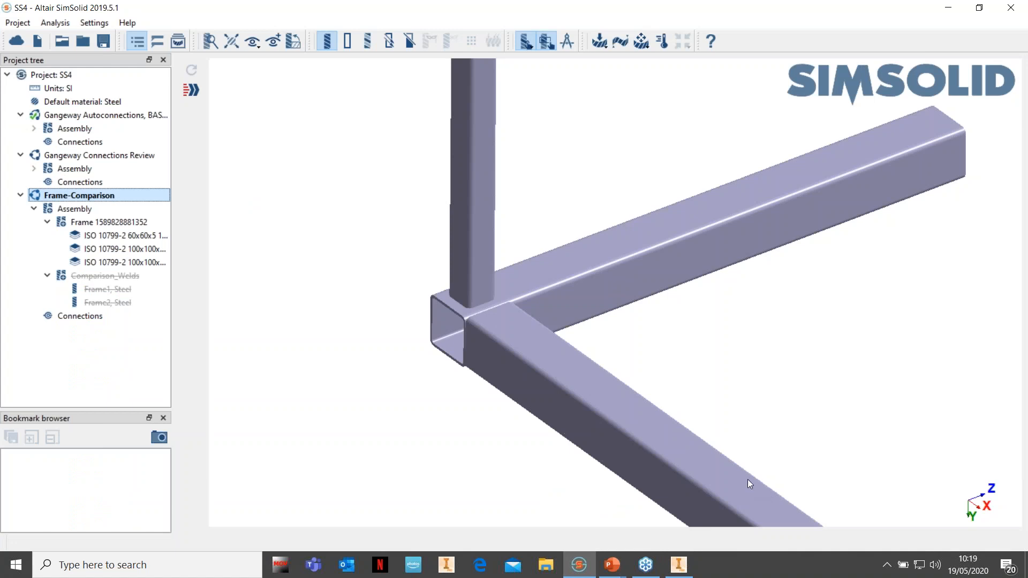
pyautogui.moveTo(729, 448); pyautogui.dragTo(729, 449, button='middle')
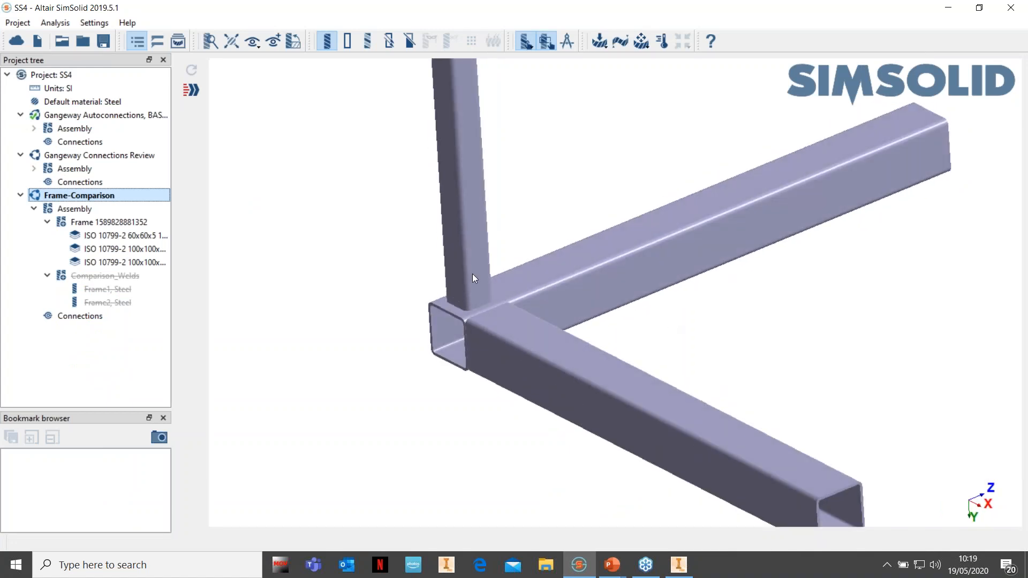
pyautogui.scroll(2, 708, 282)
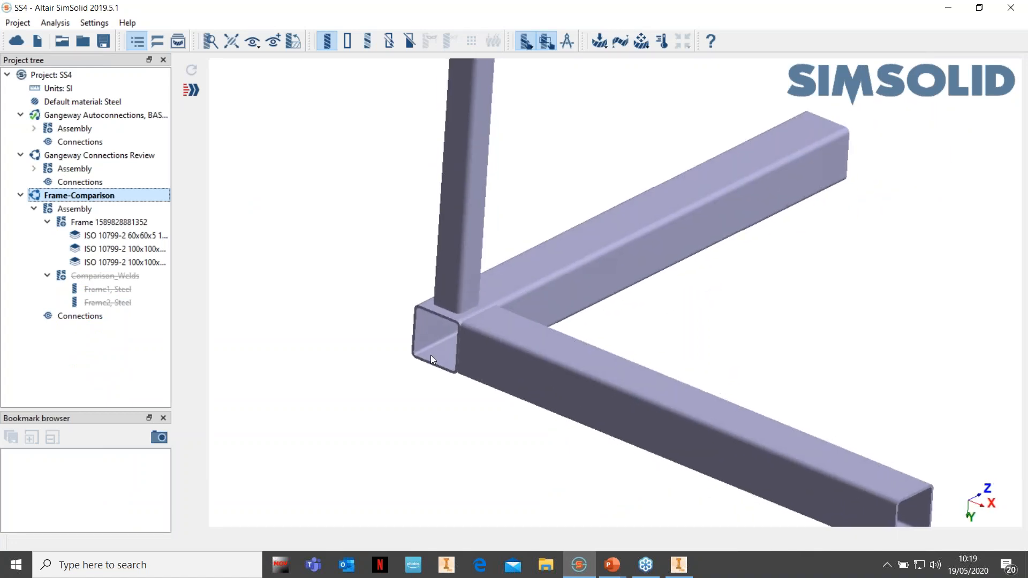
pyautogui.scroll(3, 442, 348)
pyautogui.scroll(2, 495, 288)
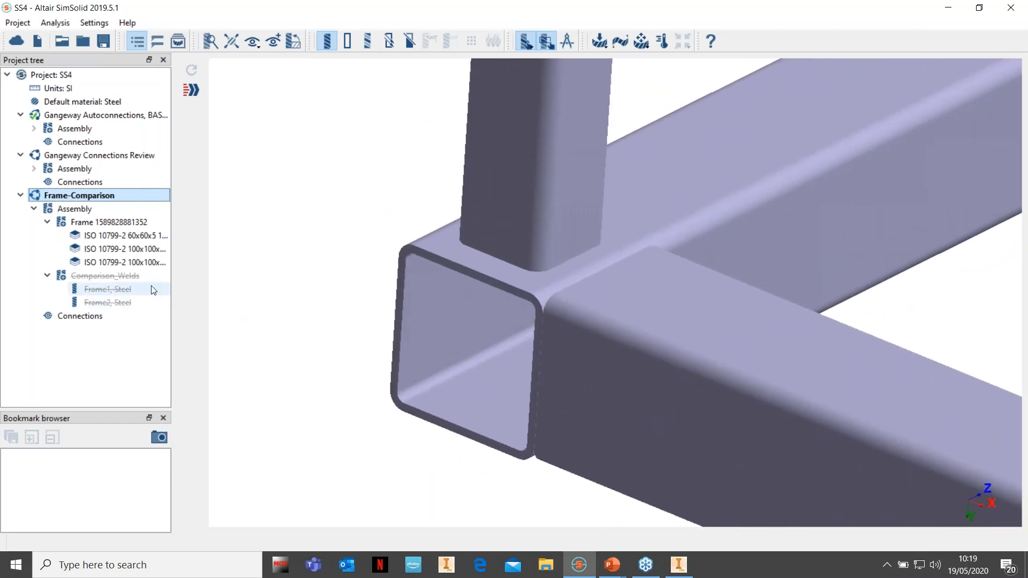
# Step: Start creating seam welds in Frame-Comparison, with the open-ended 100x100x5 tube as master and the 60x60x5 and other 100x100x5 tubes as mates
pyautogui.click(85, 317)
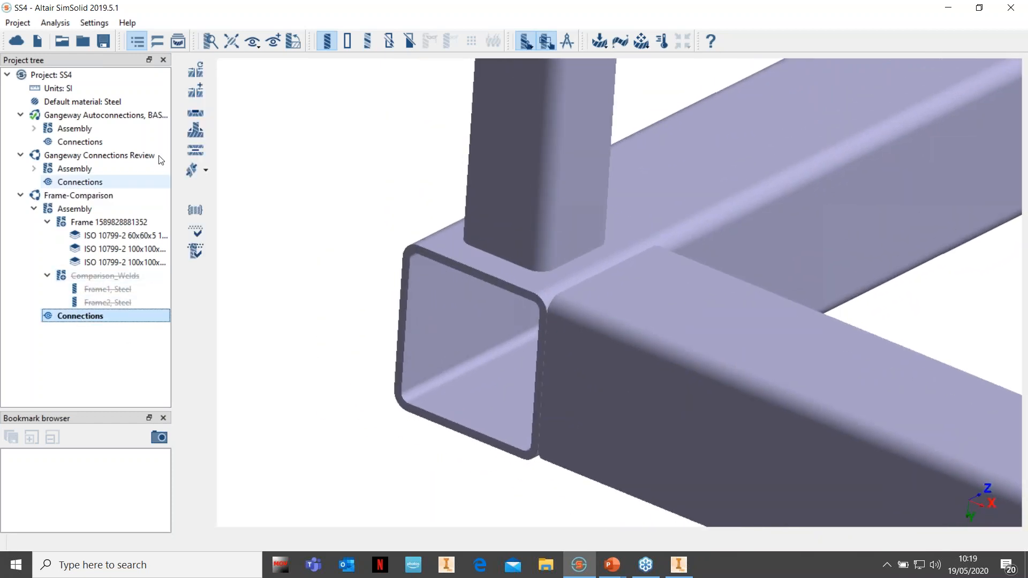
pyautogui.click(196, 131)
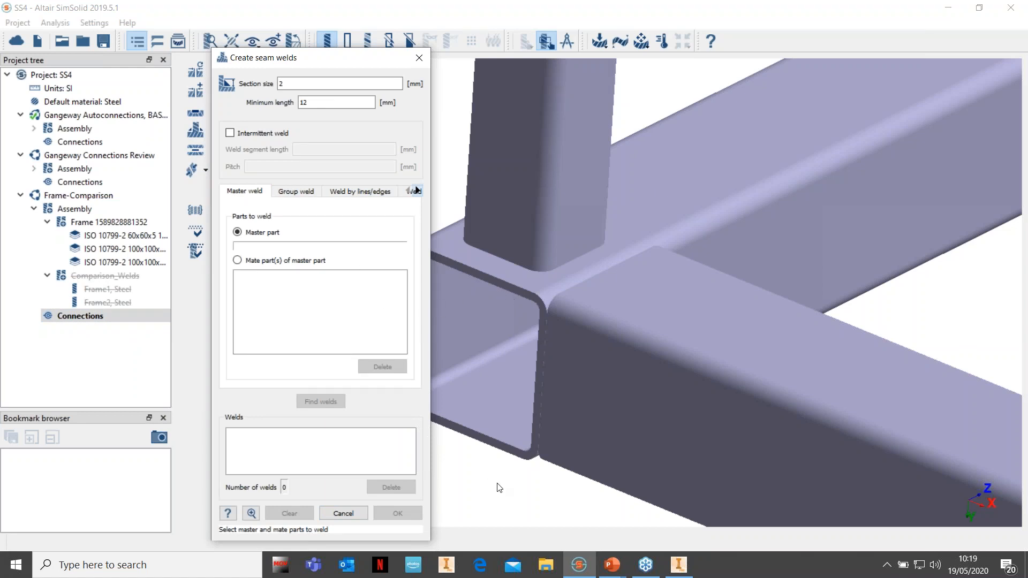
pyautogui.moveTo(497, 483); pyautogui.dragTo(565, 443)
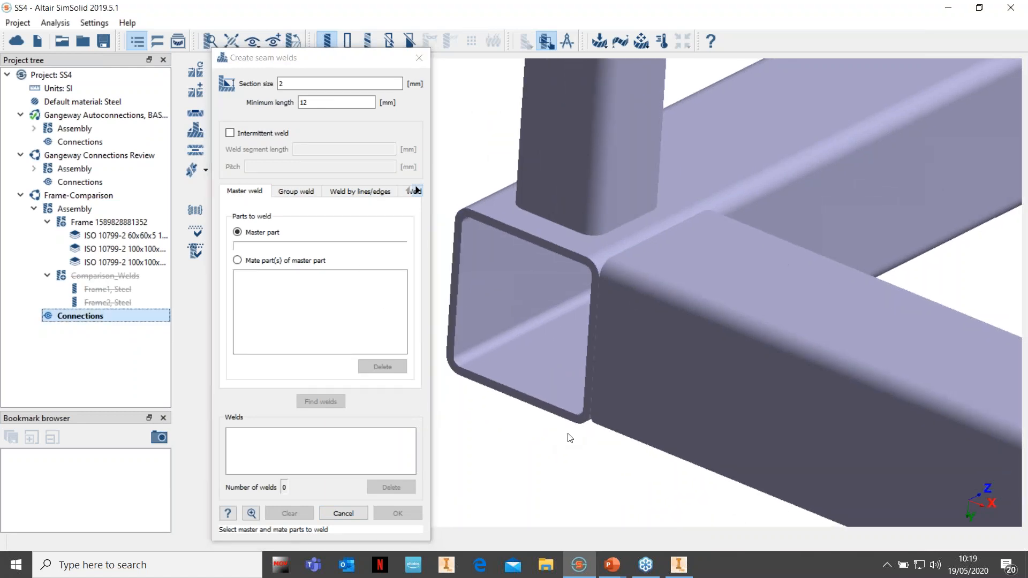
pyautogui.click(787, 173)
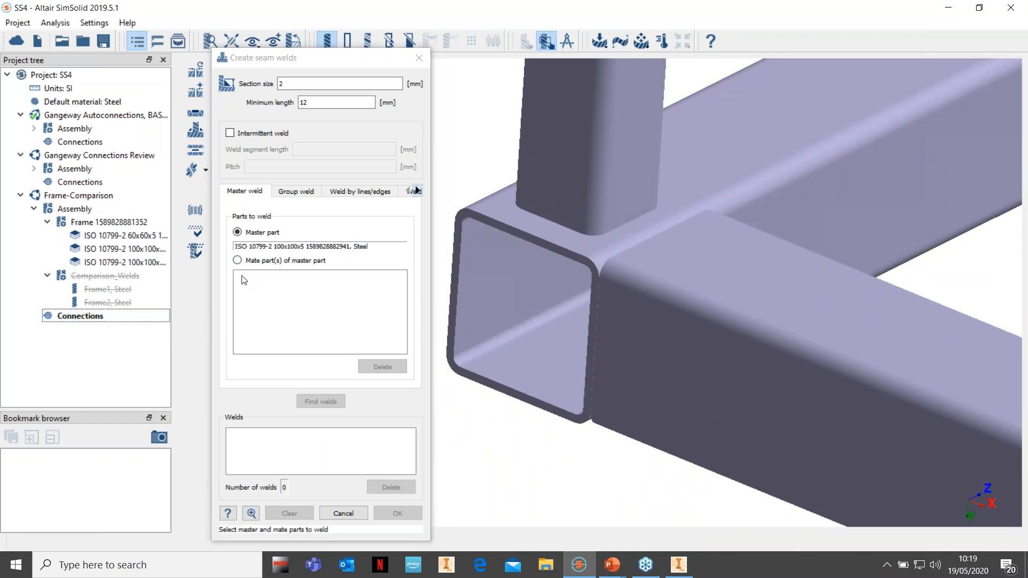
pyautogui.click(237, 261)
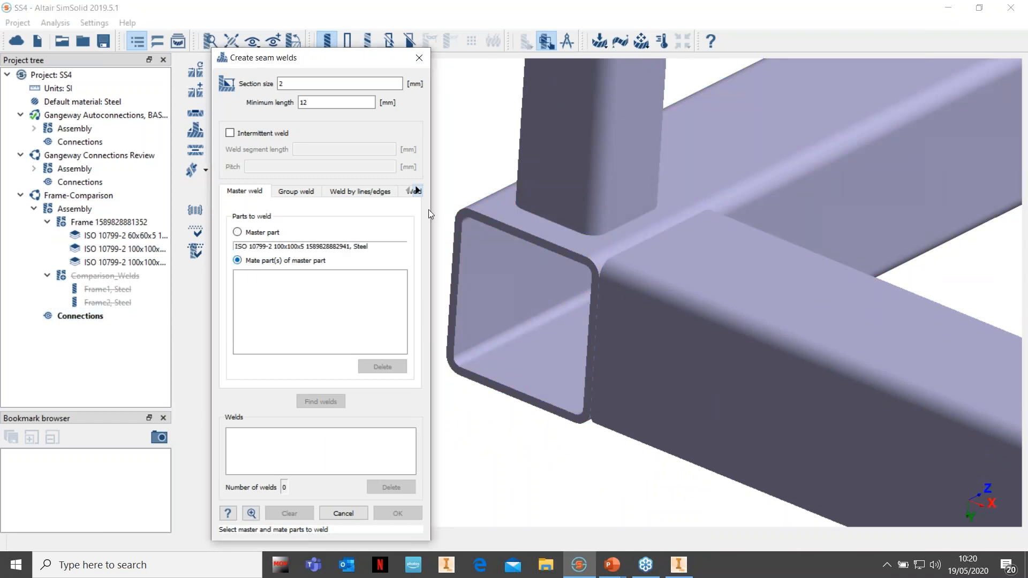
pyautogui.click(573, 148)
pyautogui.click(705, 357)
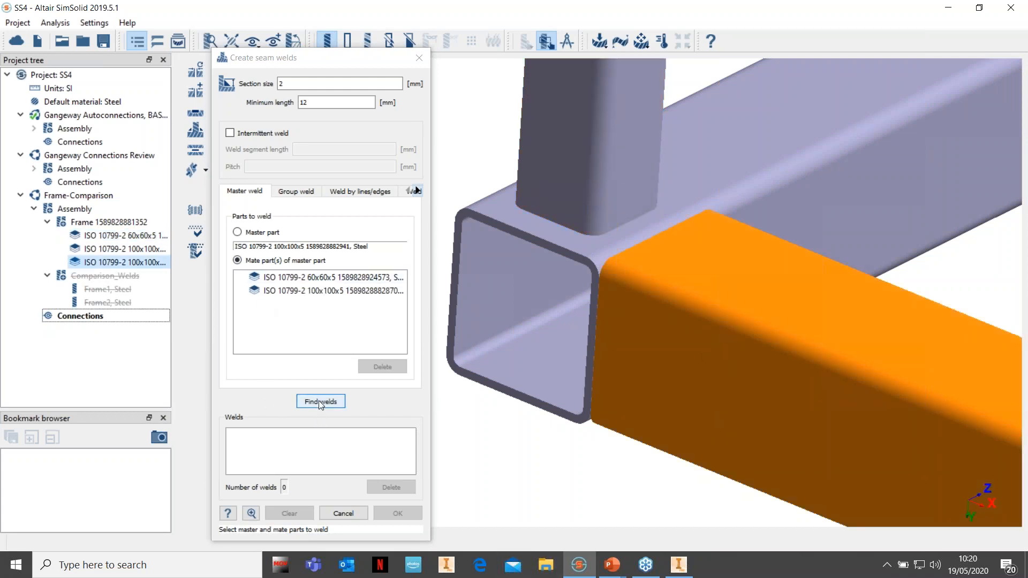
# Step: Check the selected mate tubes, find the seam welds between them and the master tube, and inspect the welds at the joint
pyautogui.scroll(-1, 515, 259)
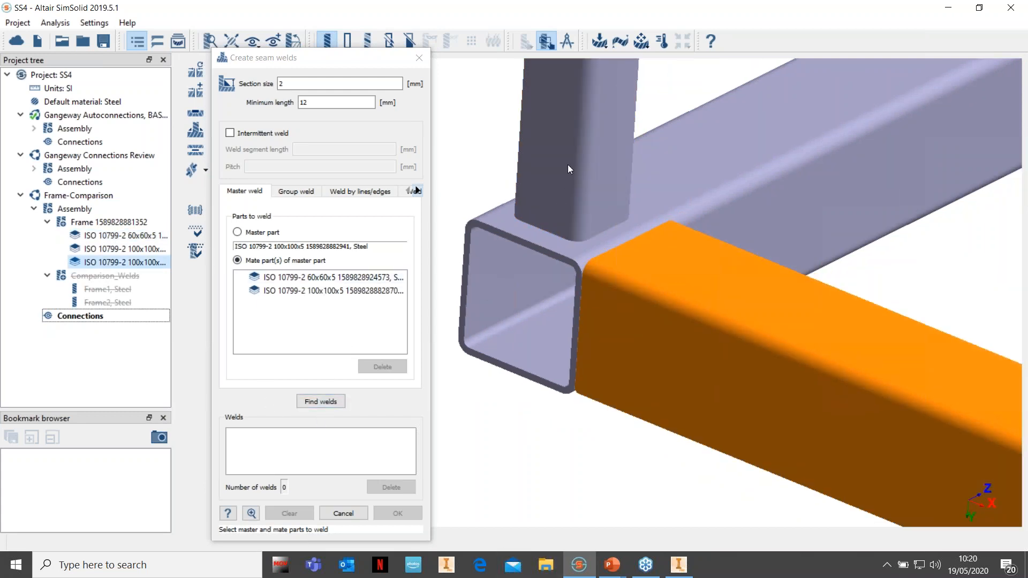
pyautogui.click(568, 165)
pyautogui.click(579, 189)
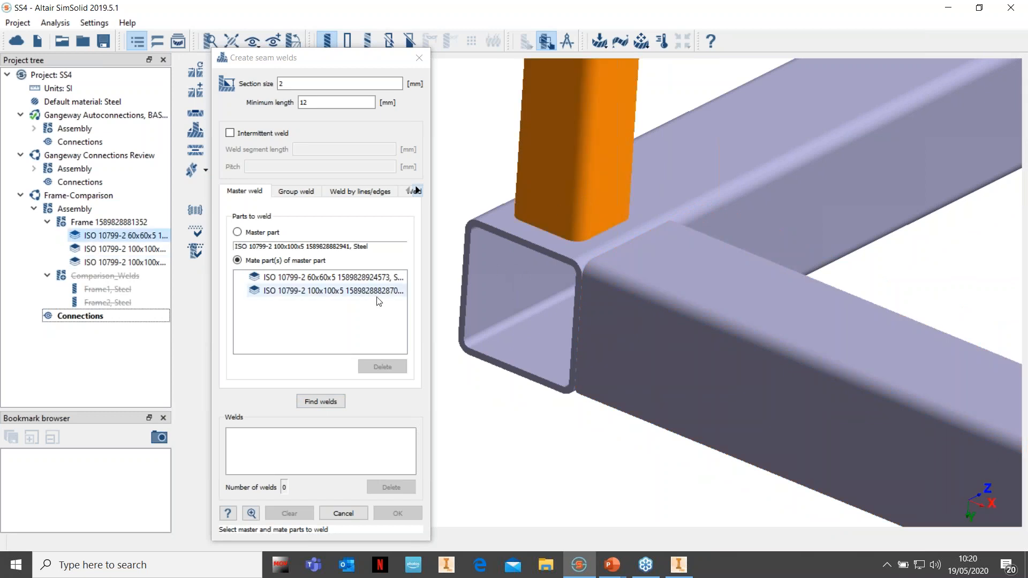
pyautogui.click(320, 401)
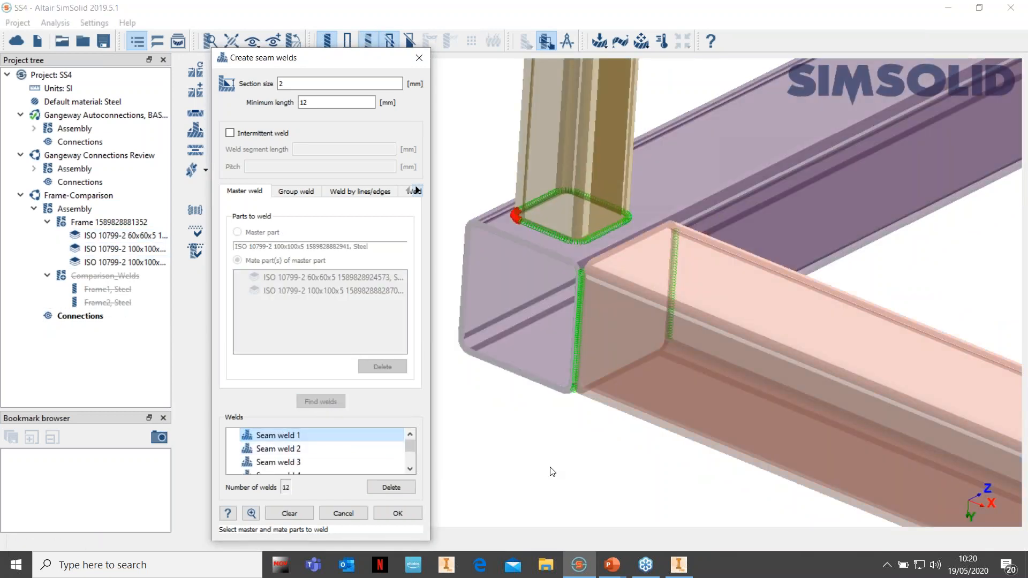
pyautogui.moveTo(555, 420); pyautogui.dragTo(567, 411, button='right')
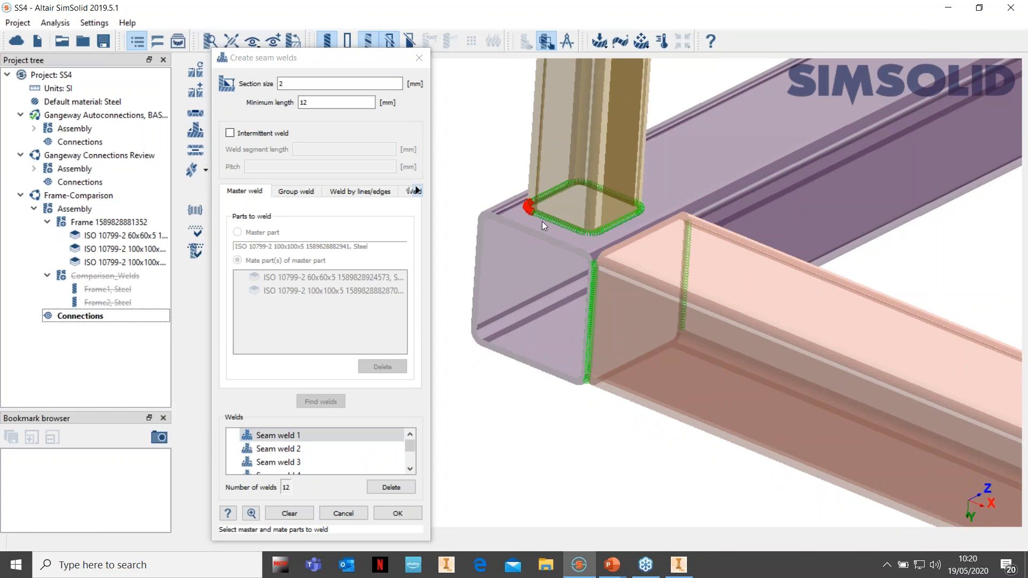
# Step: Examine the seam welds around the 60x60x5 tube's base and along the corner between the two 100x100x5 tubes
pyautogui.scroll(5, 545, 207)
pyautogui.click(279, 82)
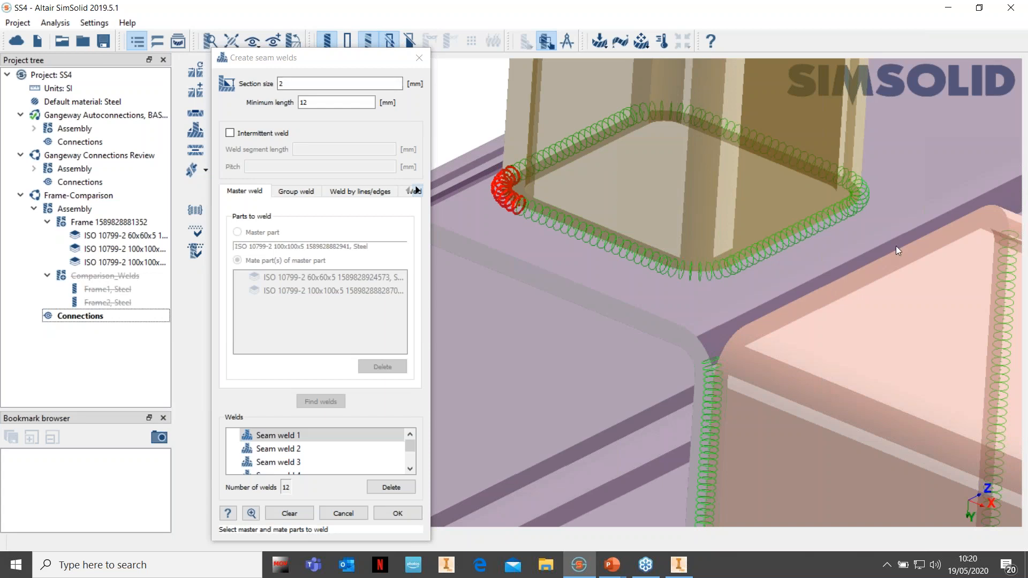
pyautogui.scroll(2, 895, 246)
pyautogui.moveTo(743, 419); pyautogui.dragTo(618, 426, button='right')
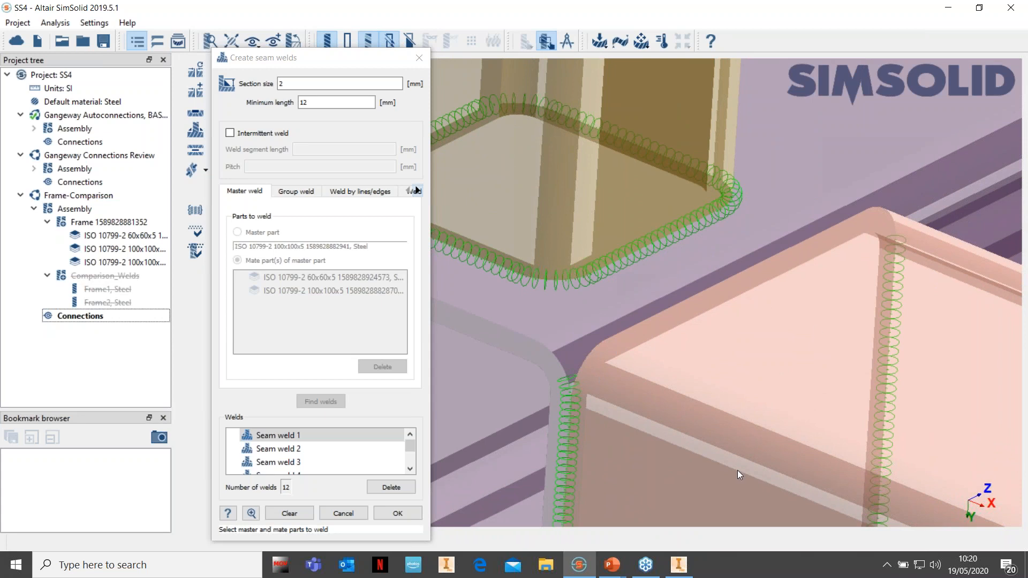
pyautogui.scroll(-2, 737, 470)
pyautogui.moveTo(626, 360); pyautogui.dragTo(567, 202, button='right')
# Step: Go through the found seam welds and delete Seam weld 9, the short weld at the upper end of the corner joint
pyautogui.click(284, 438)
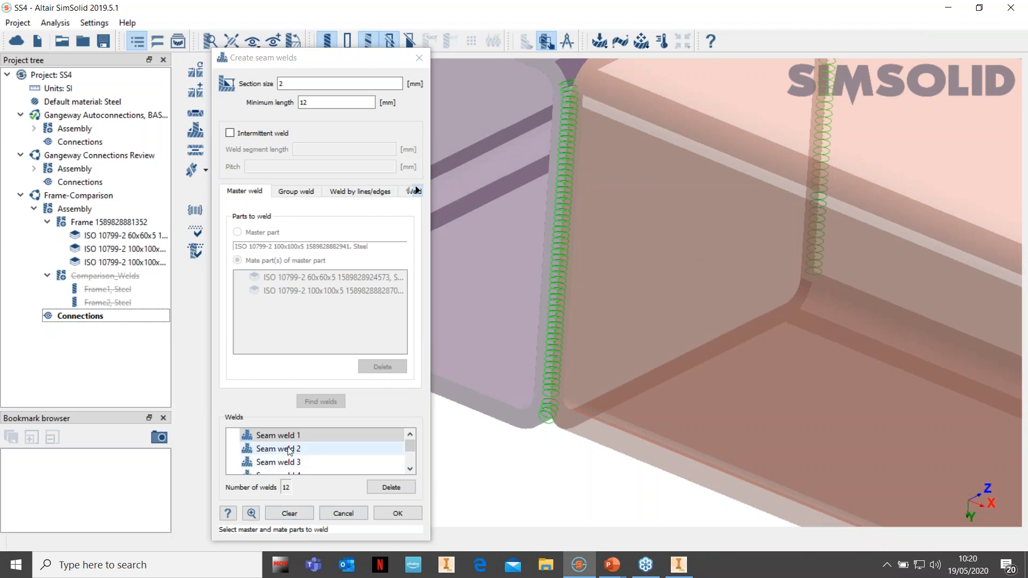
pyautogui.click(288, 450)
pyautogui.click(294, 464)
pyautogui.press('Down')
pyautogui.press('Down')
pyautogui.press('Down')
pyautogui.press('Down')
pyautogui.press('Down')
pyautogui.press('Down')
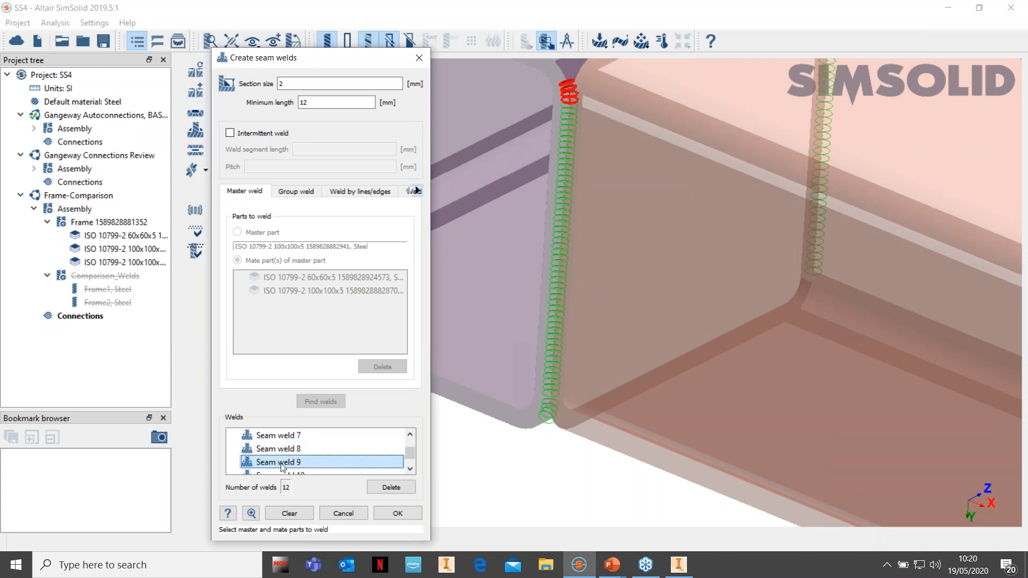
pyautogui.click(394, 487)
pyautogui.press('Down')
pyautogui.press('Down')
pyautogui.press('Tab')
pyautogui.press('Tab')
pyautogui.press('Tab')
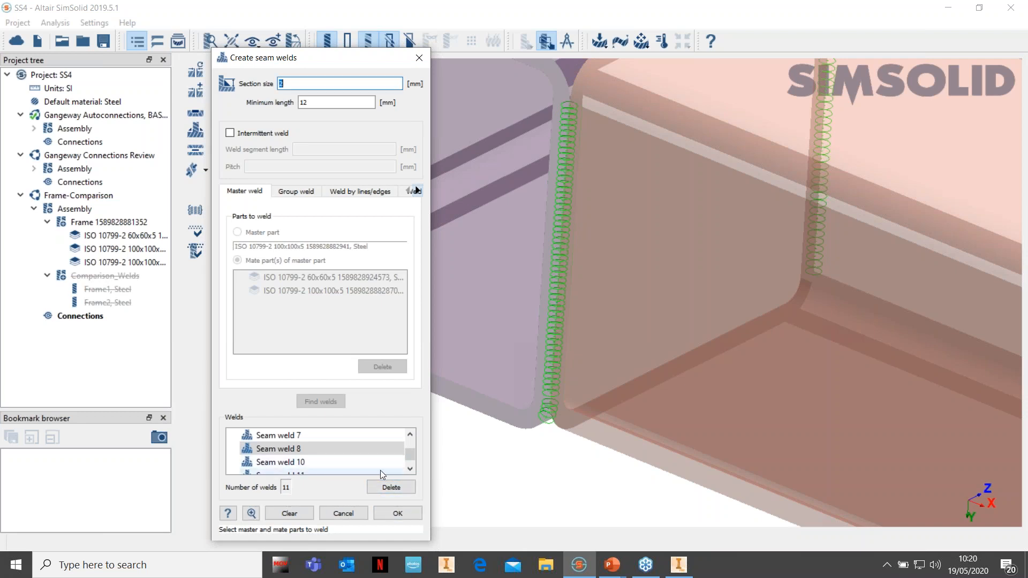
# Step: Delete Seam weld 10, the short weld at the lower end of the corner joint, and create the remaining seam welds
pyautogui.click(410, 469)
pyautogui.click(292, 464)
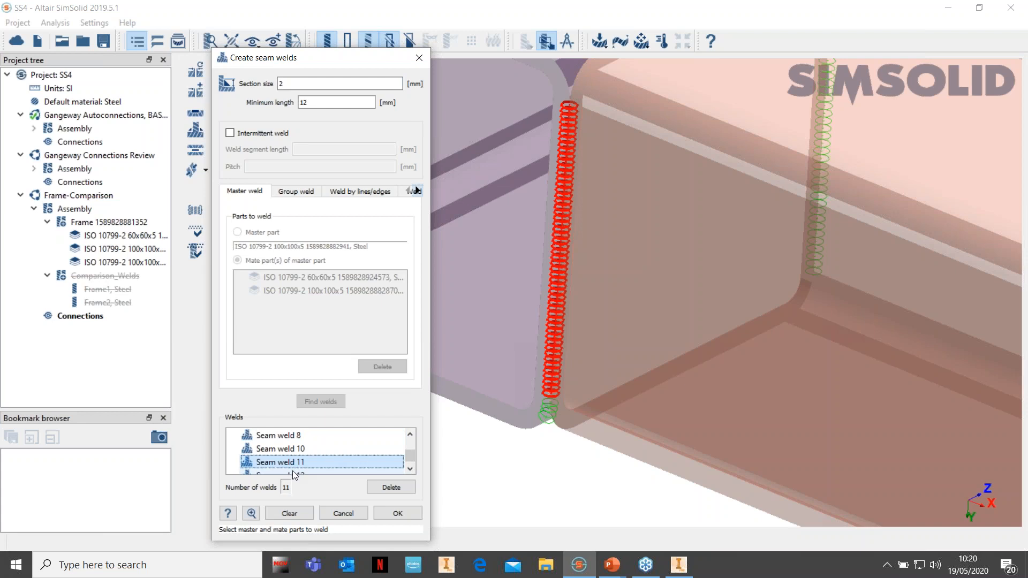
pyautogui.click(292, 471)
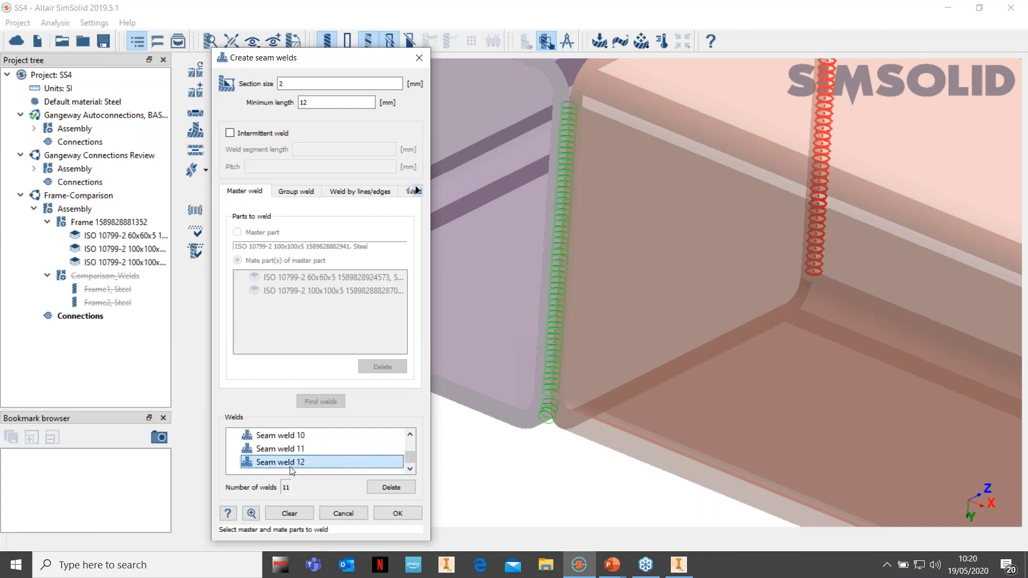
pyautogui.click(293, 436)
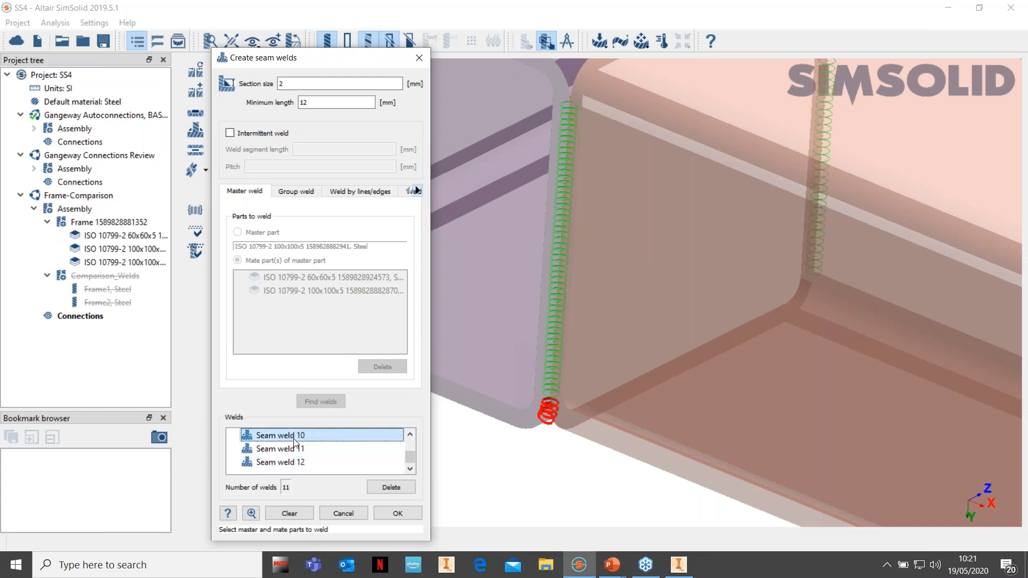
pyautogui.click(389, 487)
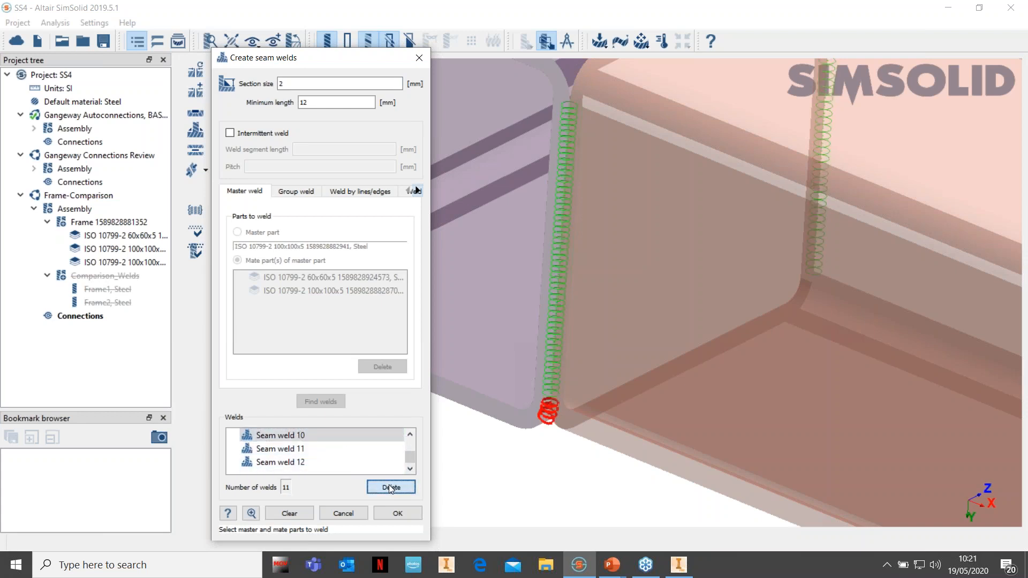
pyautogui.click(398, 513)
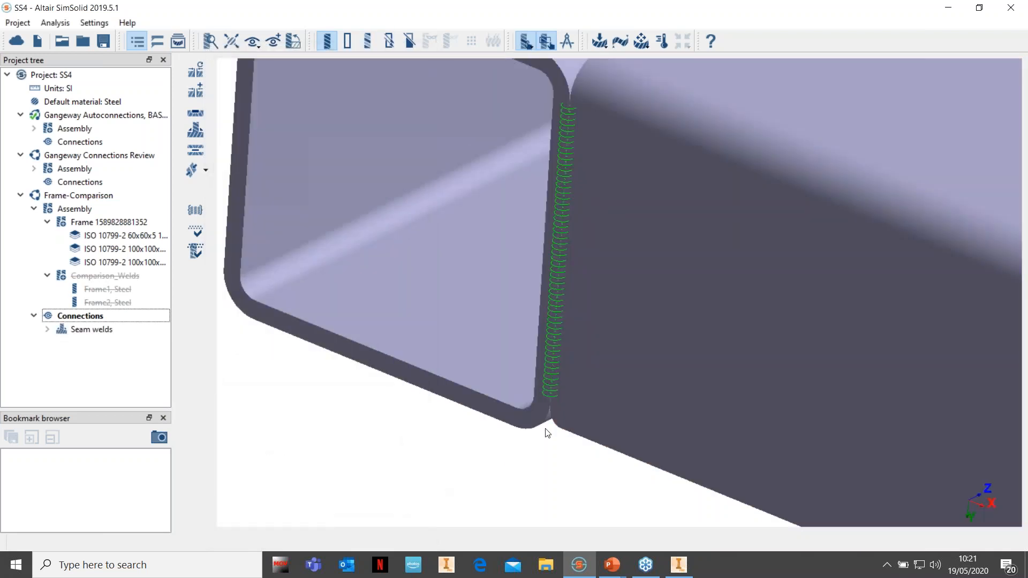
pyautogui.moveTo(527, 247); pyautogui.dragTo(546, 212, button='middle')
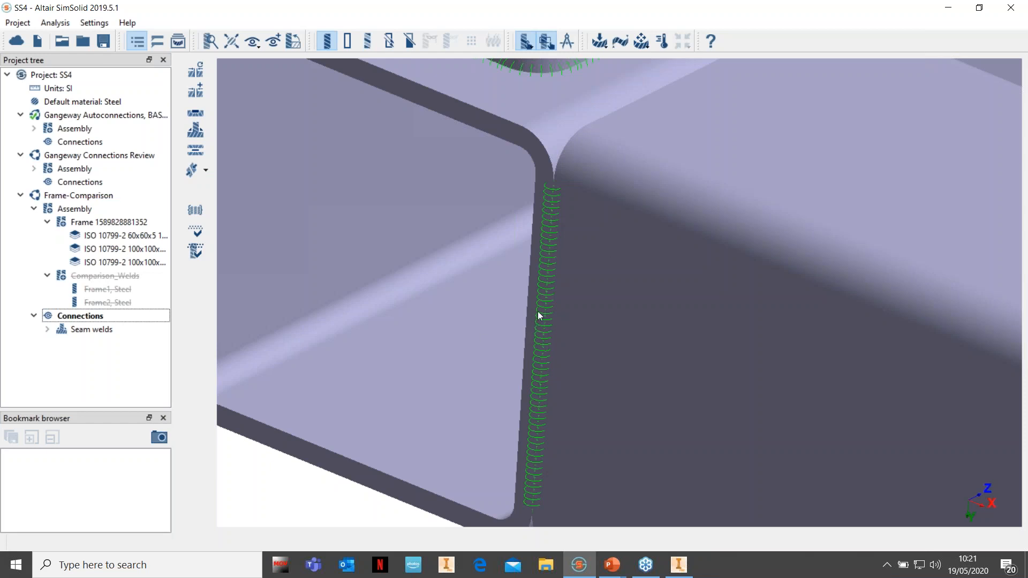
# Step: Activate the connections of Gangeway Connections Review, collapse Frame-Comparison in the project tree, and show all parts of the gangway
pyautogui.click(71, 196)
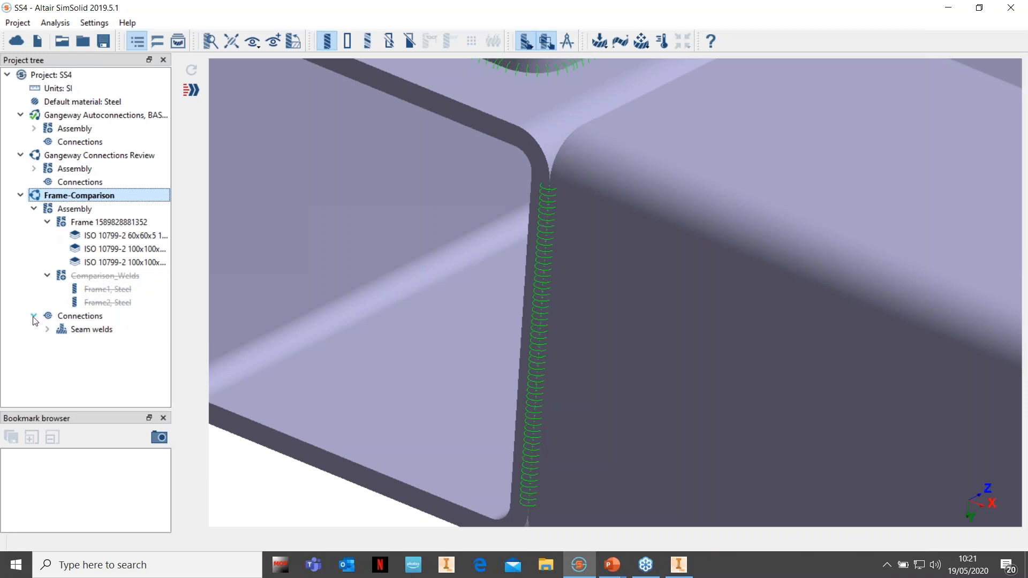
pyautogui.doubleClick(101, 154)
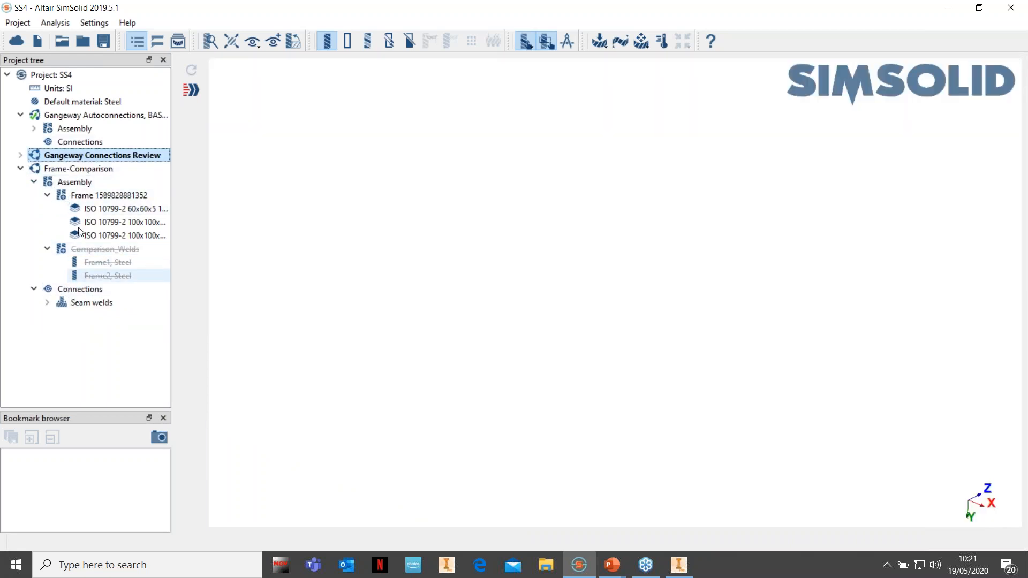
pyautogui.click(20, 155)
pyautogui.click(20, 195)
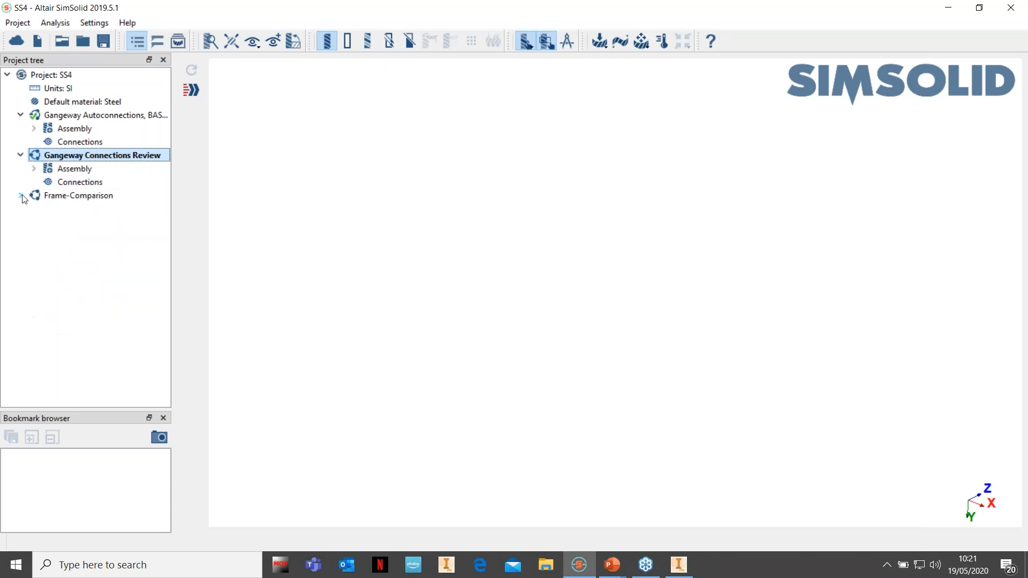
pyautogui.click(69, 182)
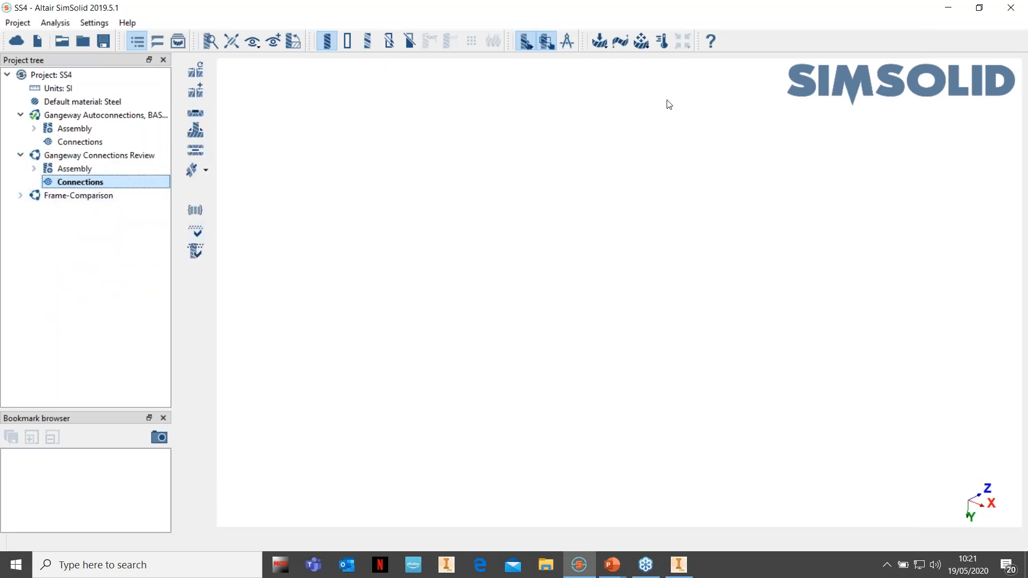
pyautogui.click(258, 45)
pyautogui.click(292, 149)
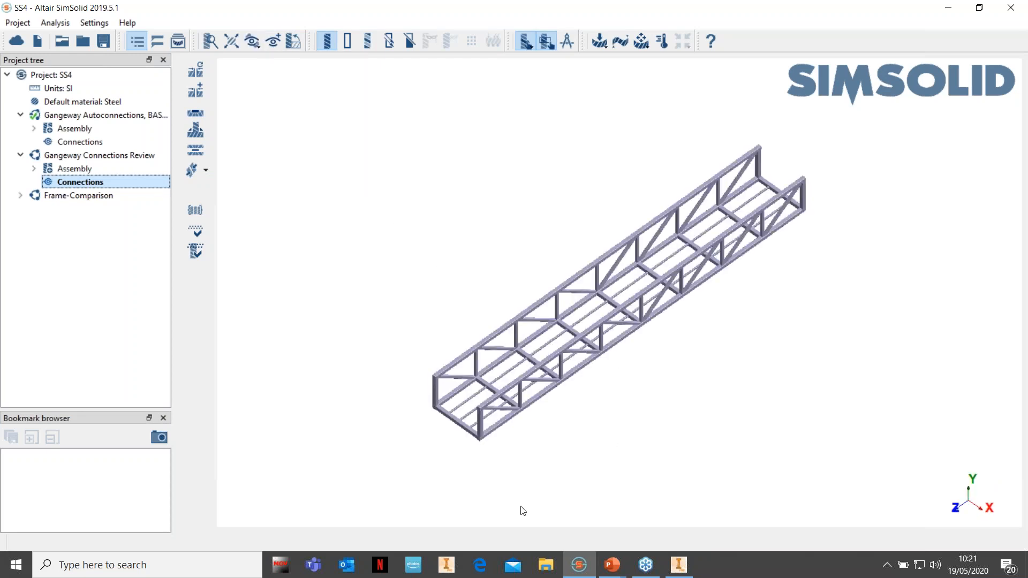
# Step: Start a group seam weld with the tubes meeting at a gangway side joint, including the 120x120x6.3 chord and two 80x80x5 tubes
pyautogui.scroll(5, 505, 340)
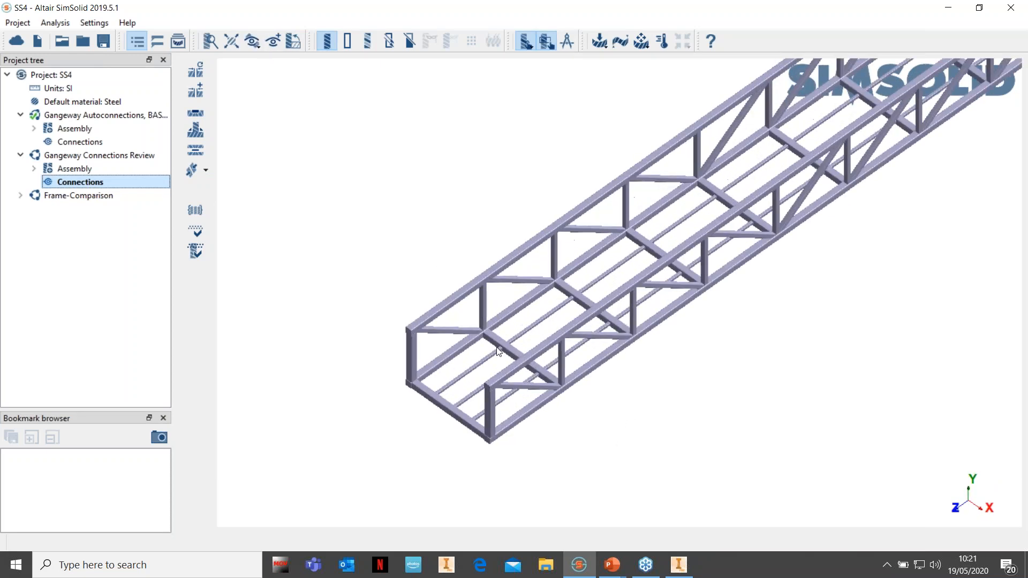
pyautogui.scroll(6, 525, 333)
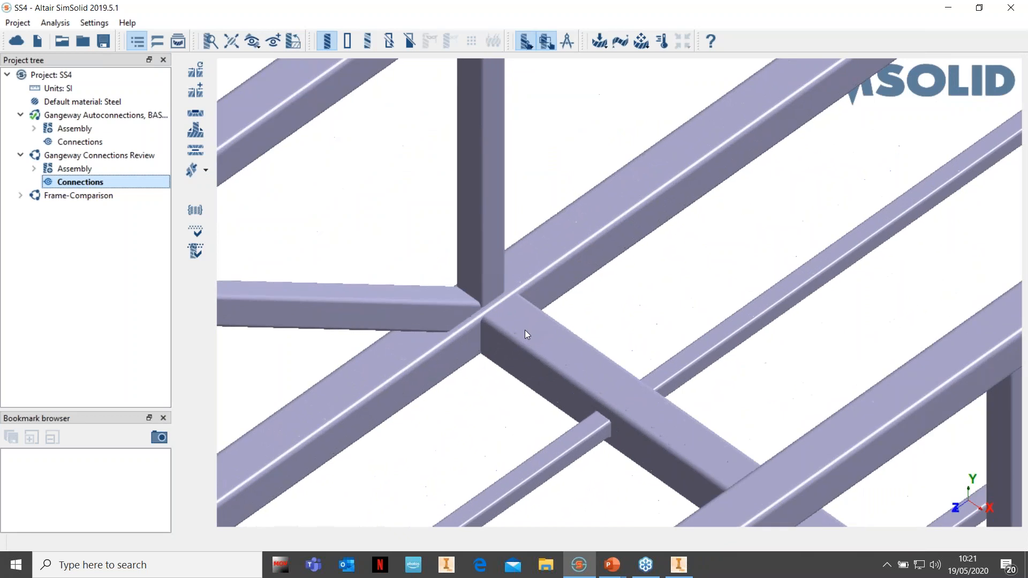
pyautogui.moveTo(598, 313); pyautogui.dragTo(742, 296, button='right')
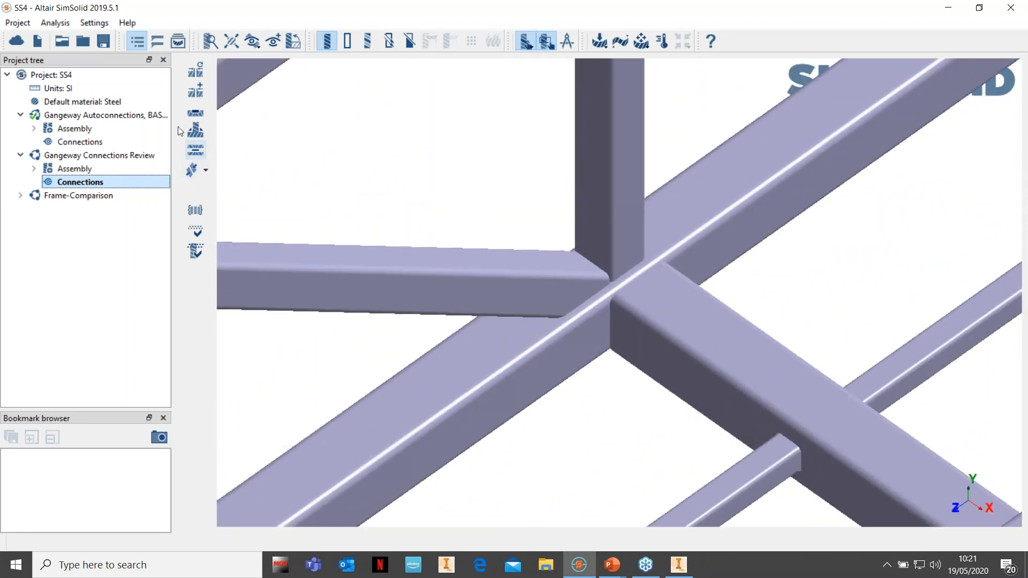
pyautogui.click(196, 132)
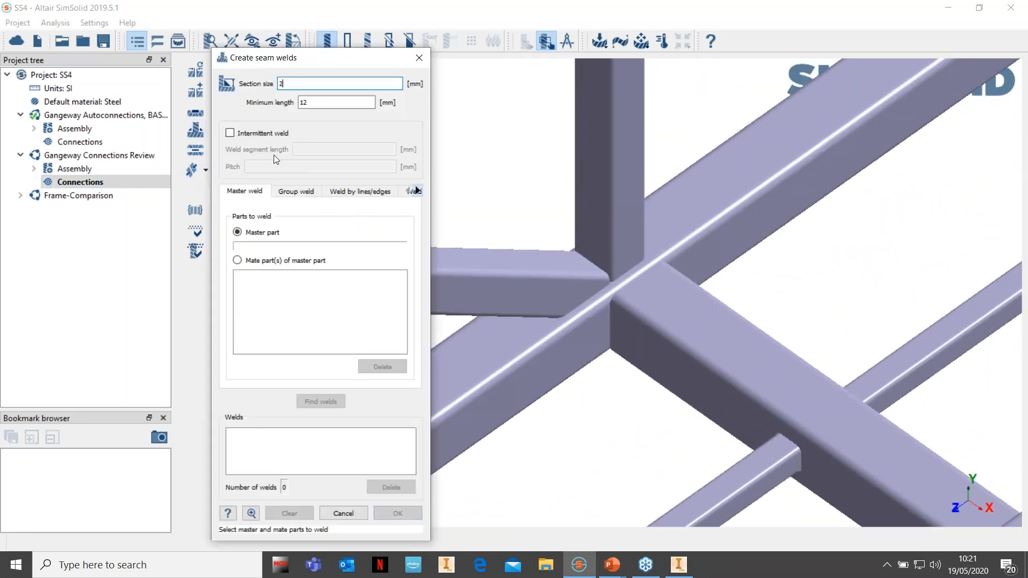
pyautogui.click(297, 192)
pyautogui.moveTo(587, 420); pyautogui.dragTo(609, 398, button='right')
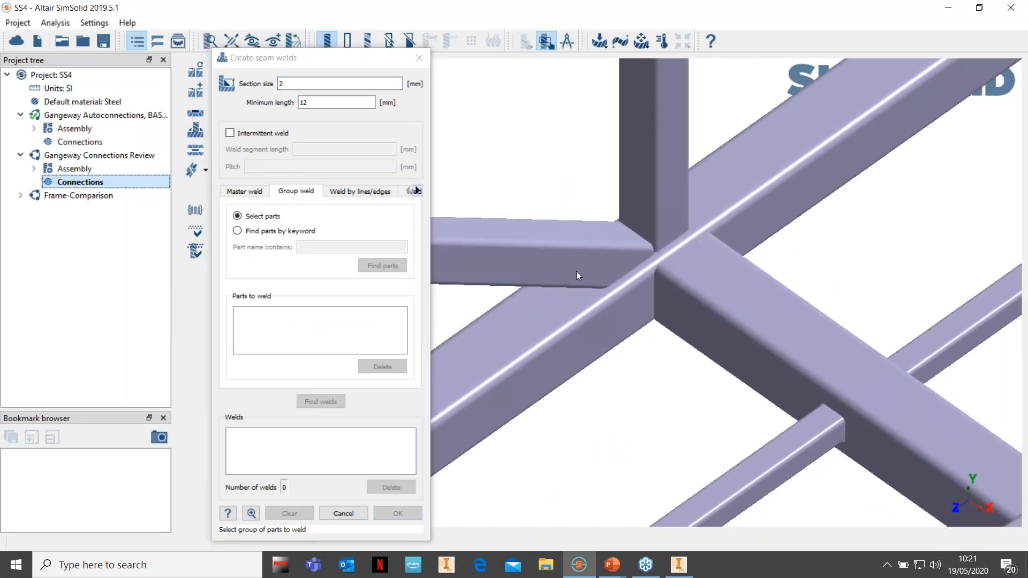
pyautogui.click(593, 320)
pyautogui.click(644, 192)
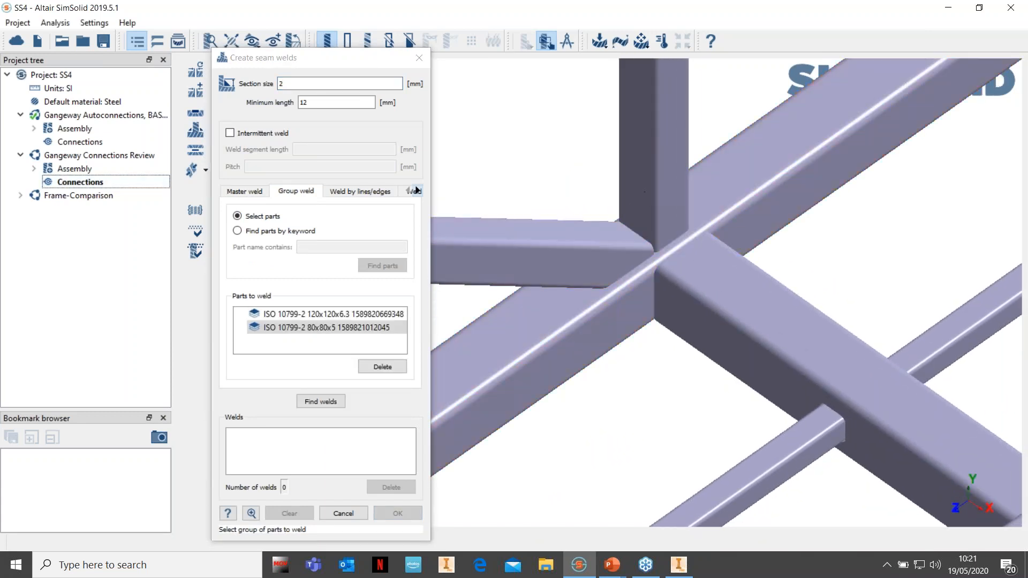
pyautogui.click(659, 203)
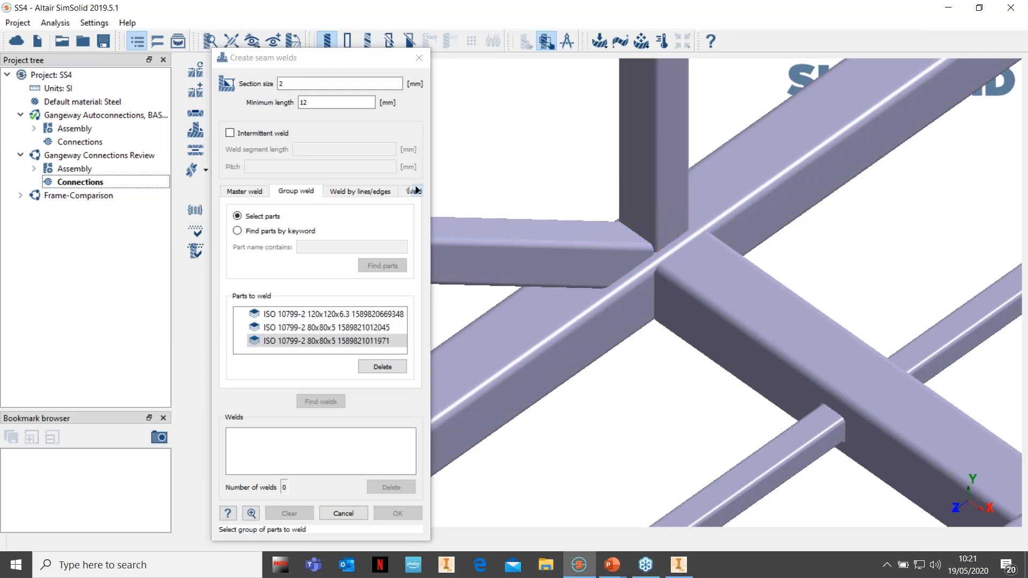
pyautogui.click(702, 277)
pyautogui.scroll(-2, 761, 292)
pyautogui.moveTo(811, 260); pyautogui.dragTo(771, 423, button='right')
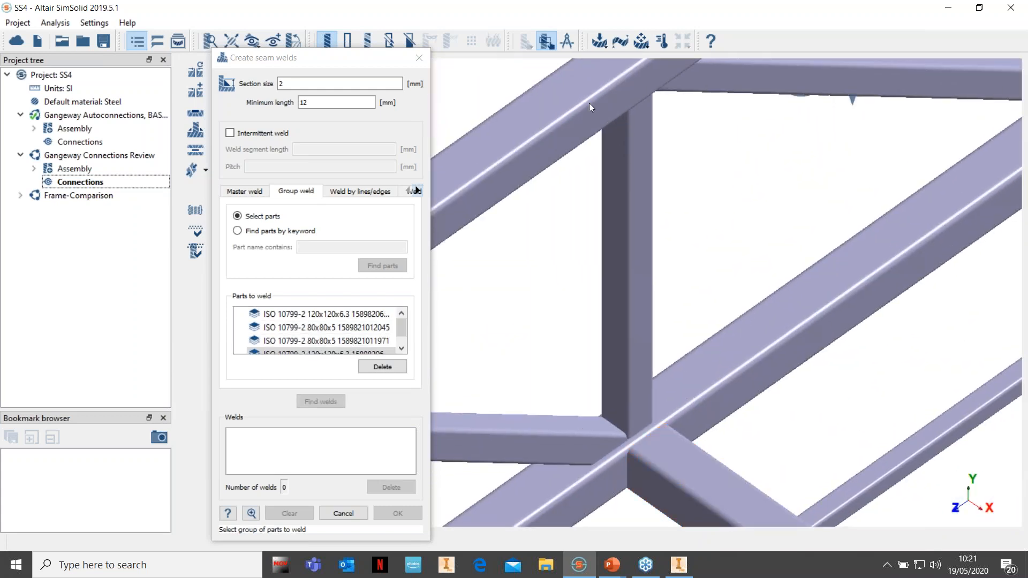
pyautogui.click(644, 101)
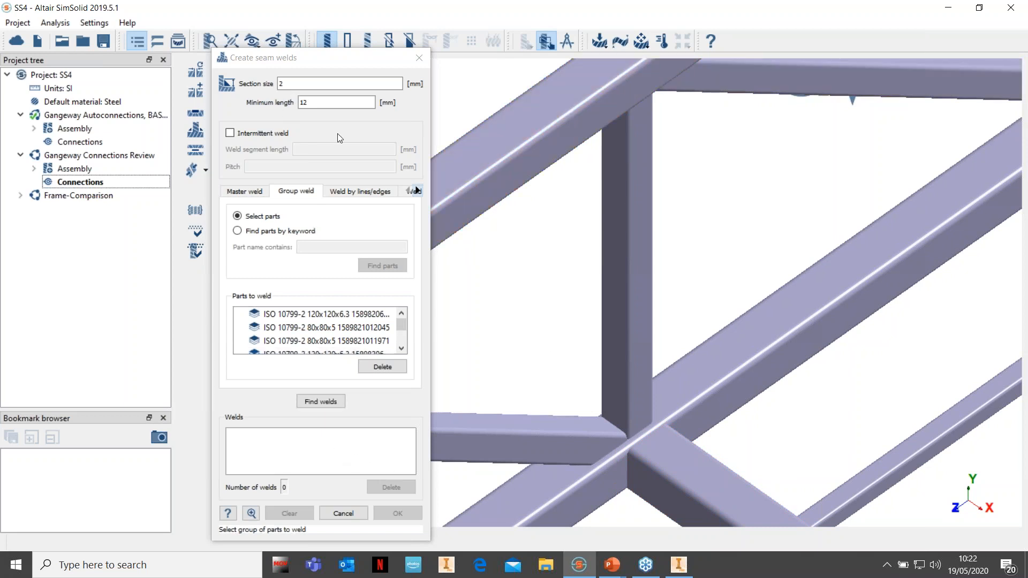
# Step: Find the seam welds between the grouped tubes at section size 2 mm and inspect them at the cross beam
pyautogui.click(319, 402)
pyautogui.moveTo(628, 471); pyautogui.dragTo(544, 332, button='right')
pyautogui.scroll(2, 541, 322)
pyautogui.scroll(4, 536, 307)
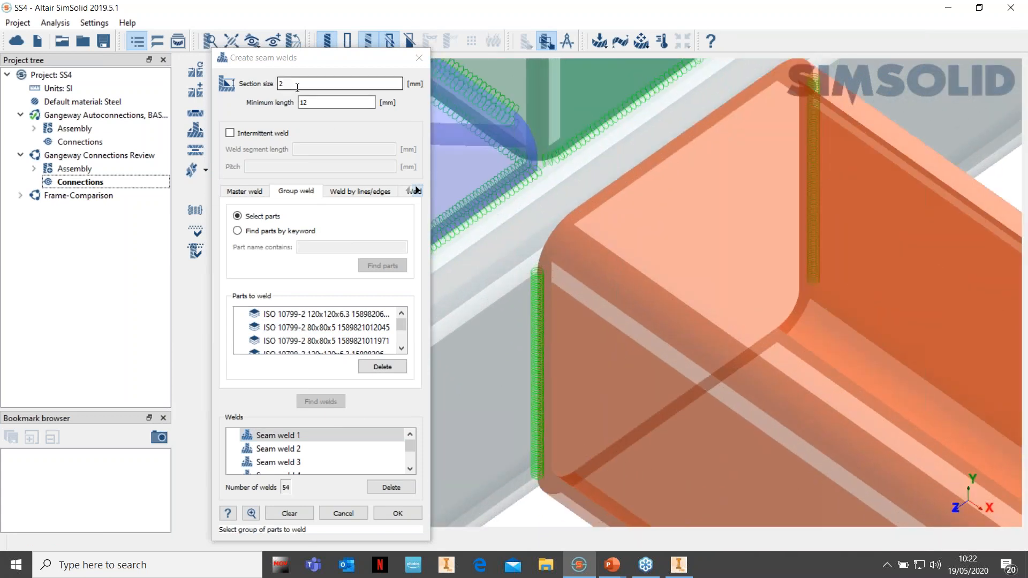
# Step: Set the weld section size to 9 mm, find the group's seam welds again, and inspect them at the joint
pyautogui.click(332, 84)
pyautogui.write('5')
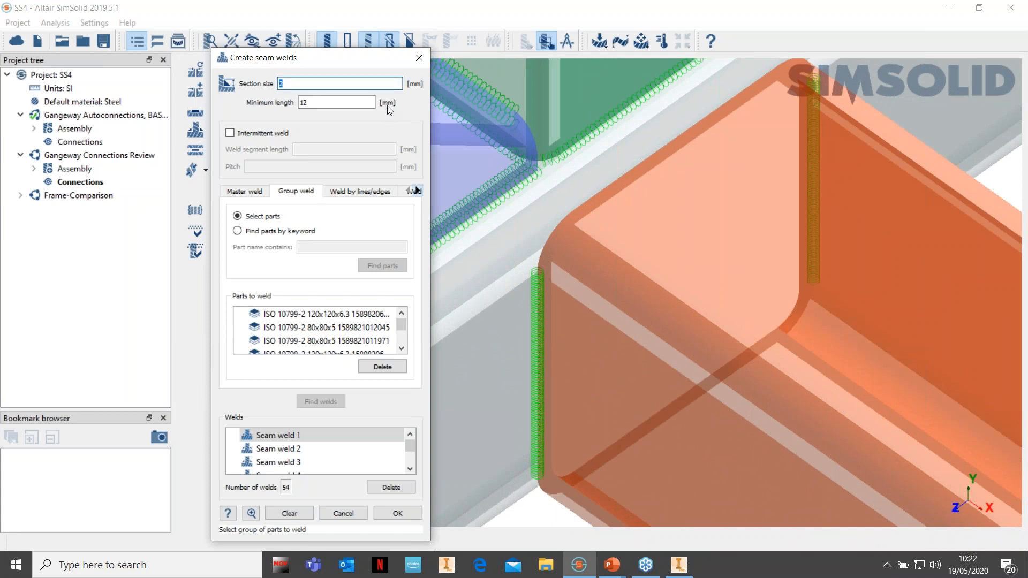
pyautogui.click(332, 461)
pyautogui.click(322, 403)
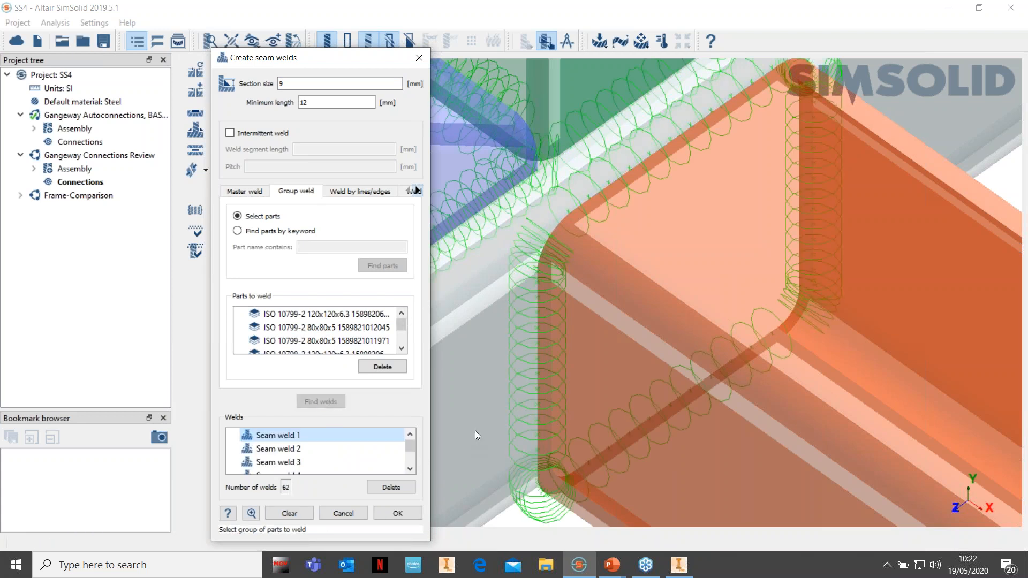
pyautogui.scroll(-3, 479, 428)
pyautogui.scroll(-1, 481, 425)
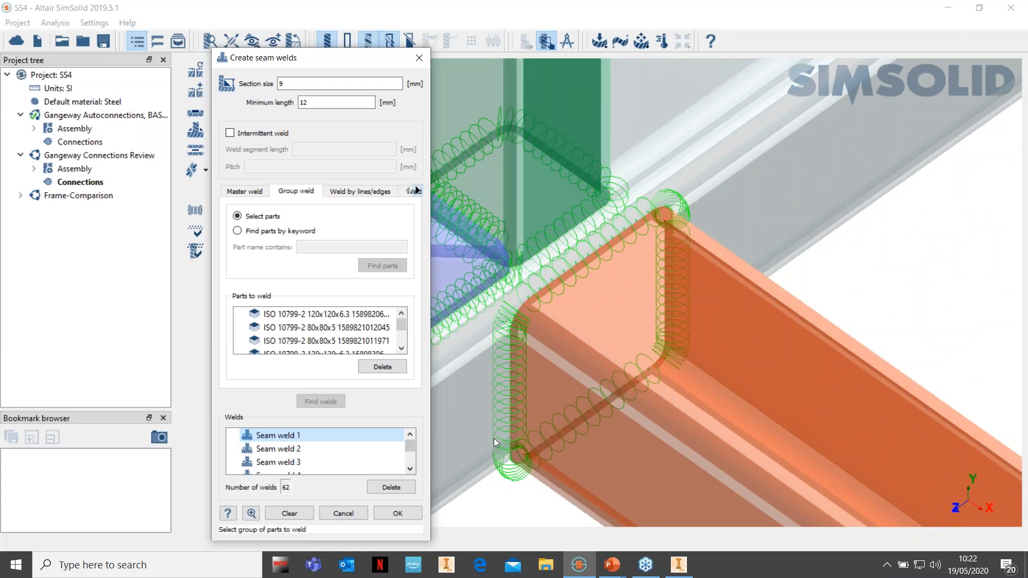
pyautogui.scroll(-1, 494, 442)
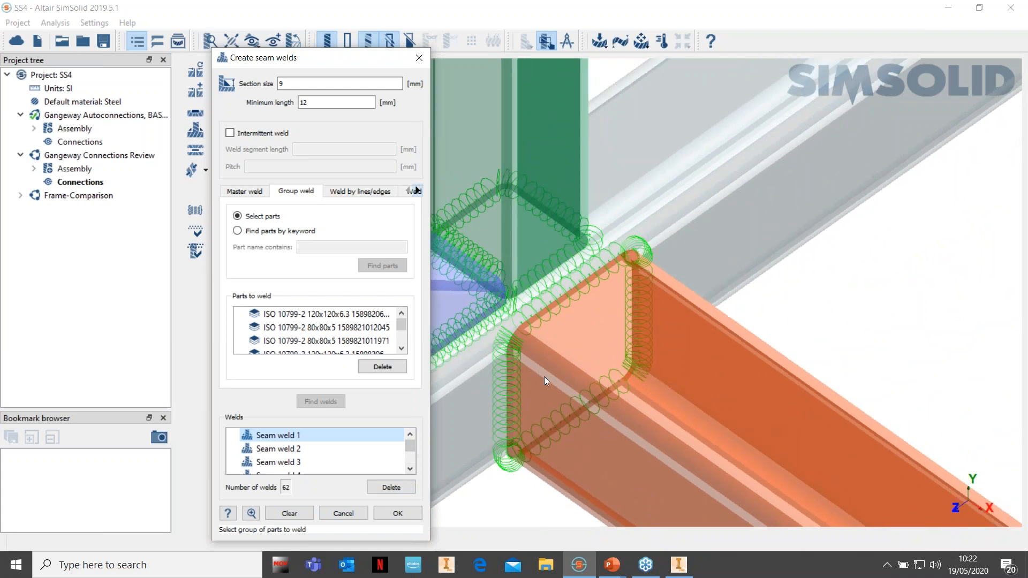
# Step: Start a seam weld by lines/edges and pick four connected edges of the small tube's end where it meets the orange beam
pyautogui.click(358, 197)
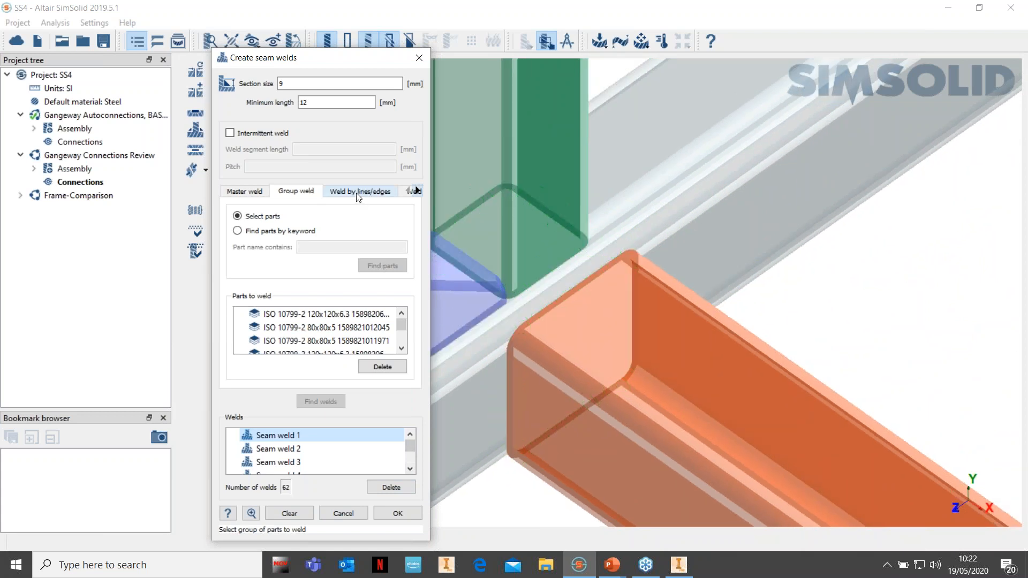
pyautogui.moveTo(609, 299); pyautogui.dragTo(778, 369, button='right')
pyautogui.scroll(4, 778, 368)
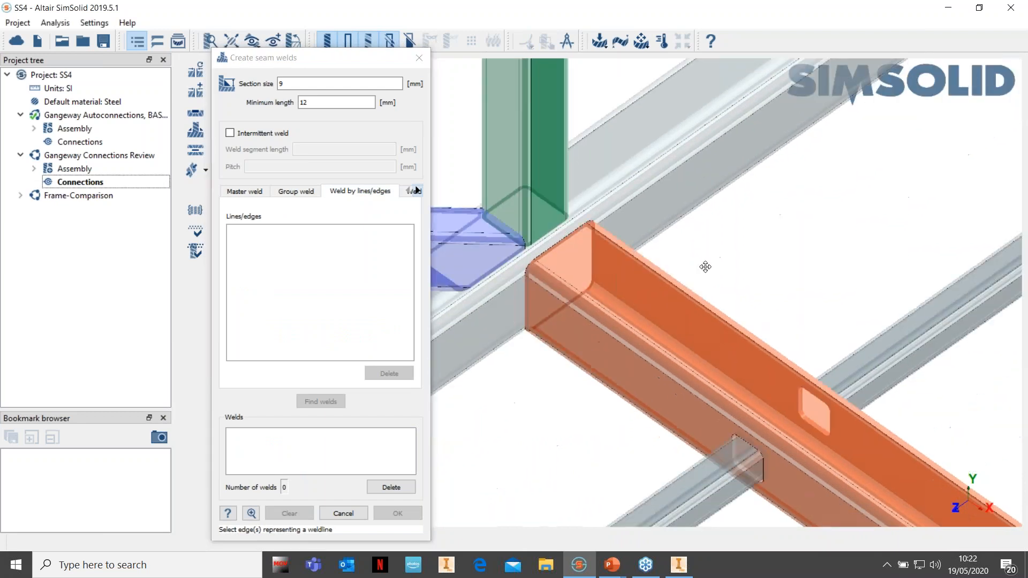
pyautogui.scroll(4, 669, 415)
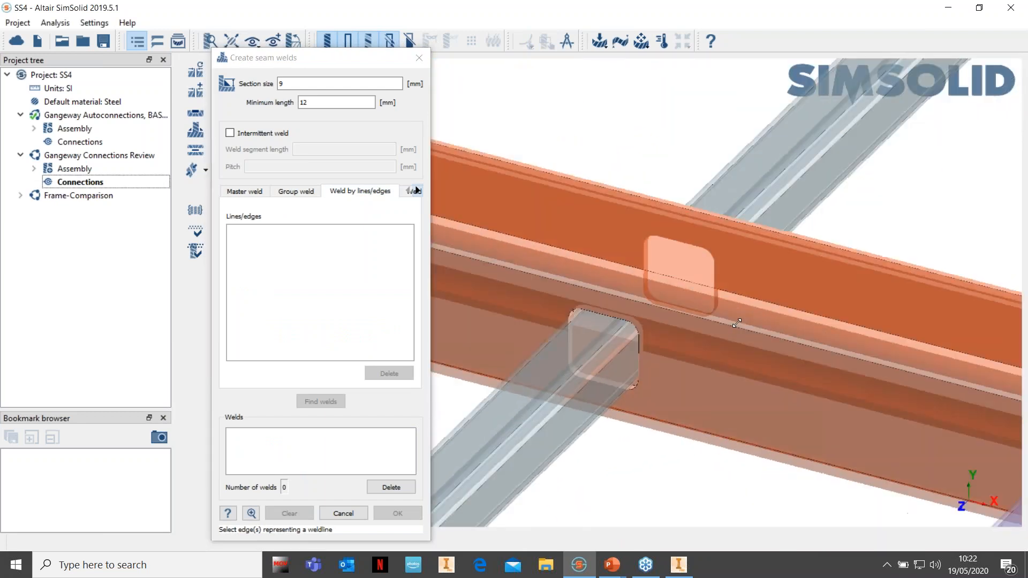
pyautogui.scroll(4, 585, 327)
pyautogui.scroll(3, 573, 322)
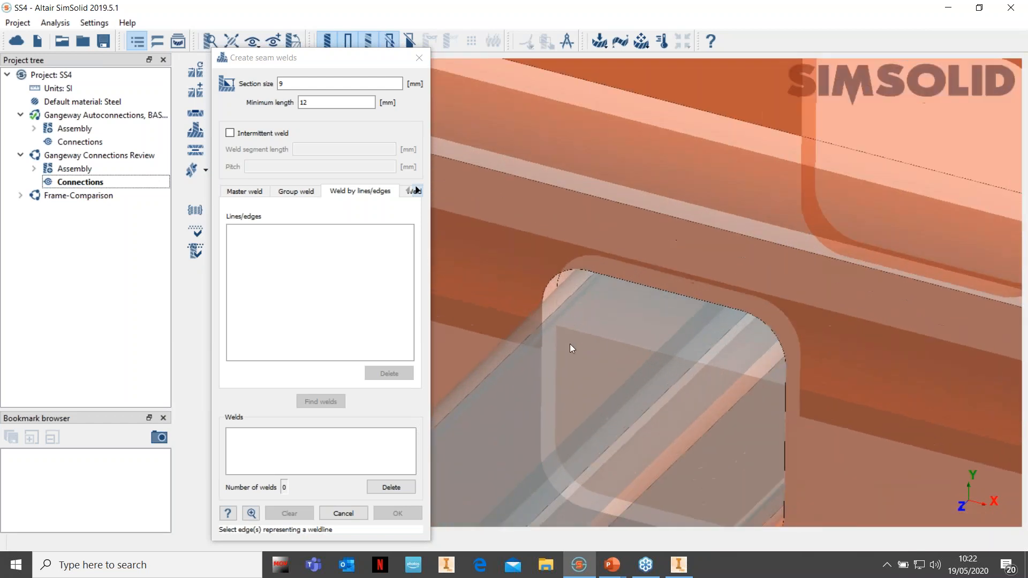
pyautogui.click(637, 283)
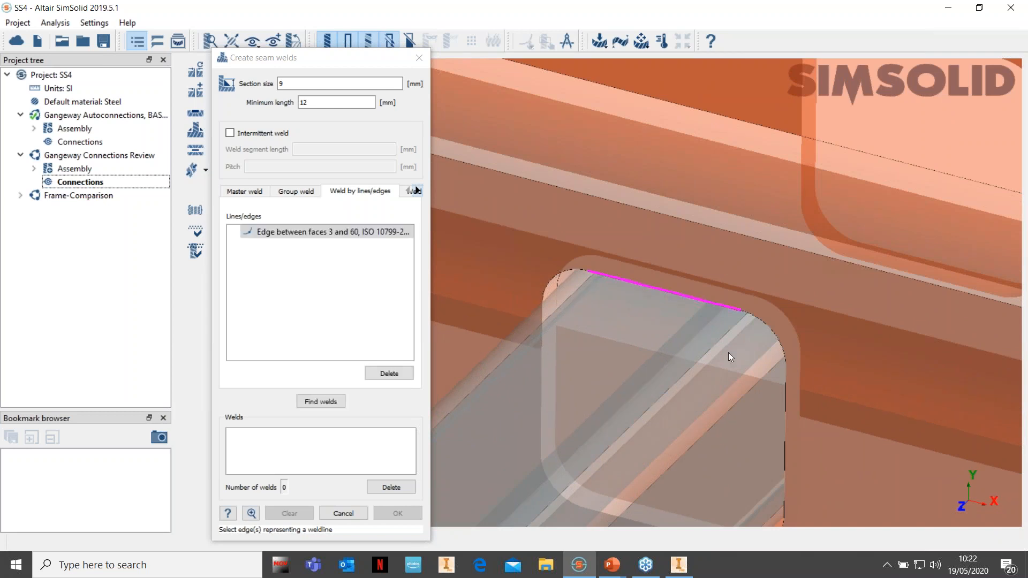
pyautogui.click(772, 332)
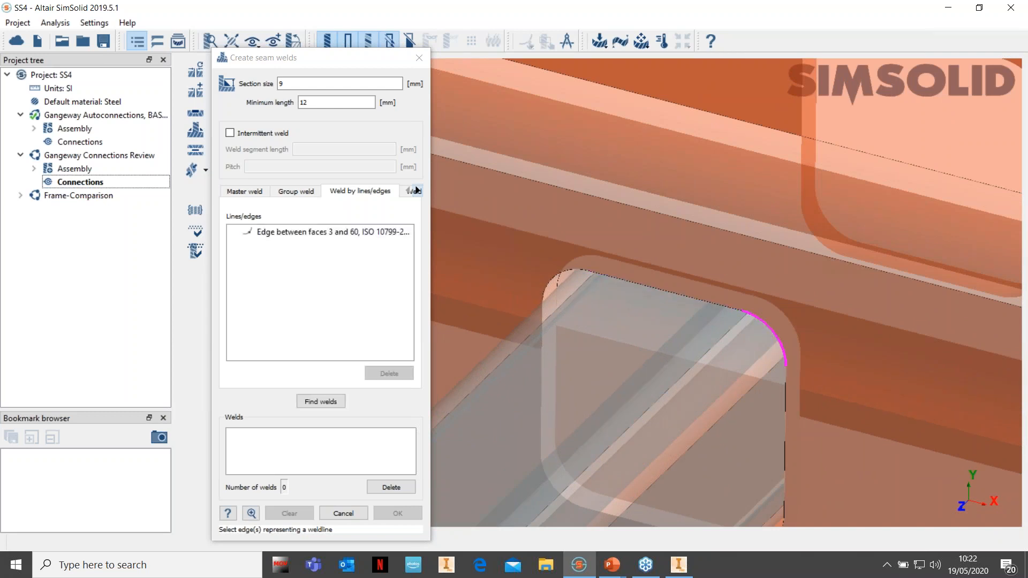
pyautogui.click(789, 398)
pyautogui.click(785, 396)
pyautogui.moveTo(785, 393); pyautogui.dragTo(767, 376, button='right')
pyautogui.click(758, 364)
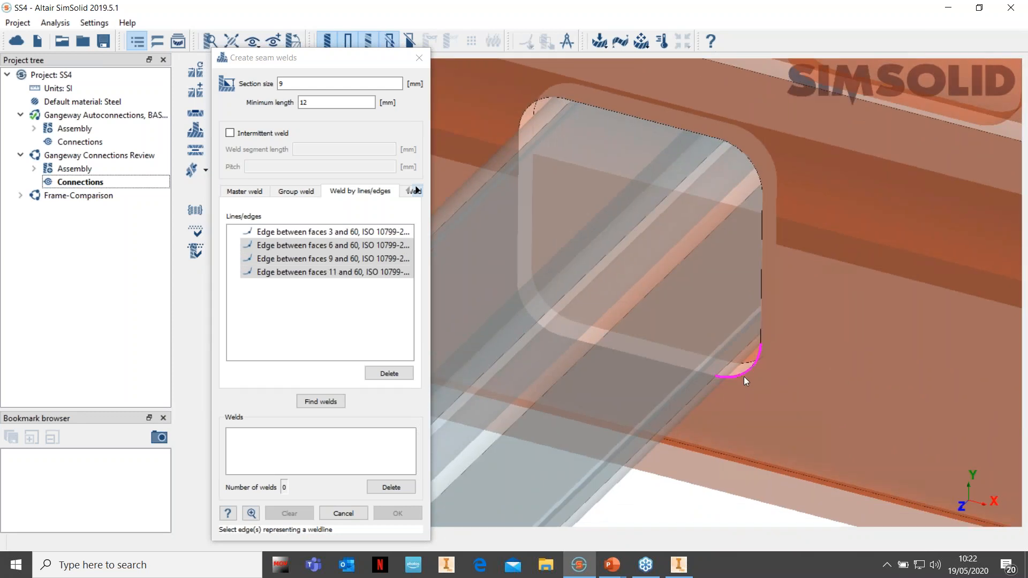
# Step: Add the four remaining edges around the small tube's end to complete the closed weld line
pyautogui.moveTo(762, 417); pyautogui.dragTo(858, 389, button='right')
pyautogui.click(470, 250)
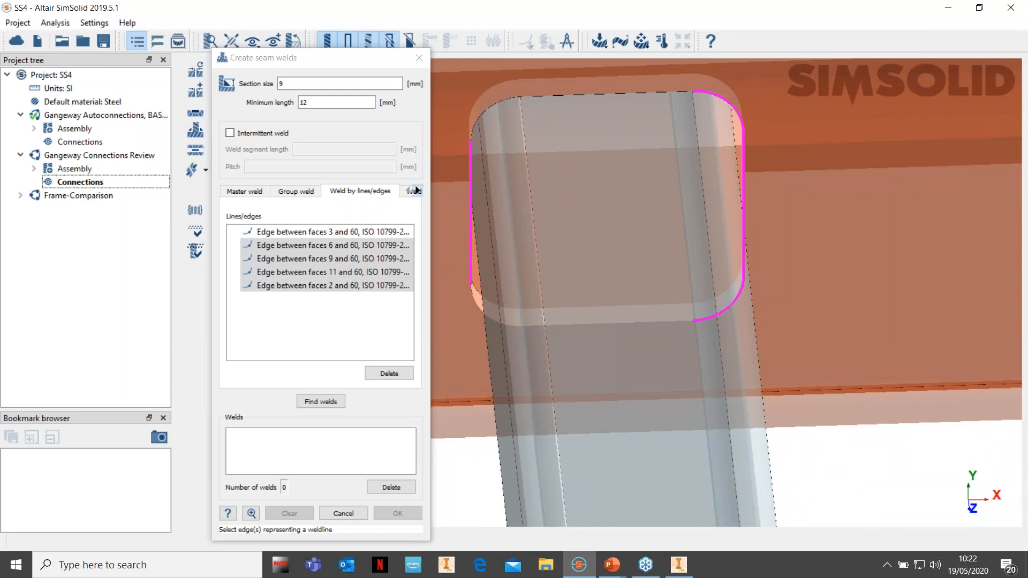
pyautogui.click(477, 304)
pyautogui.moveTo(755, 330); pyautogui.dragTo(808, 271, button='right')
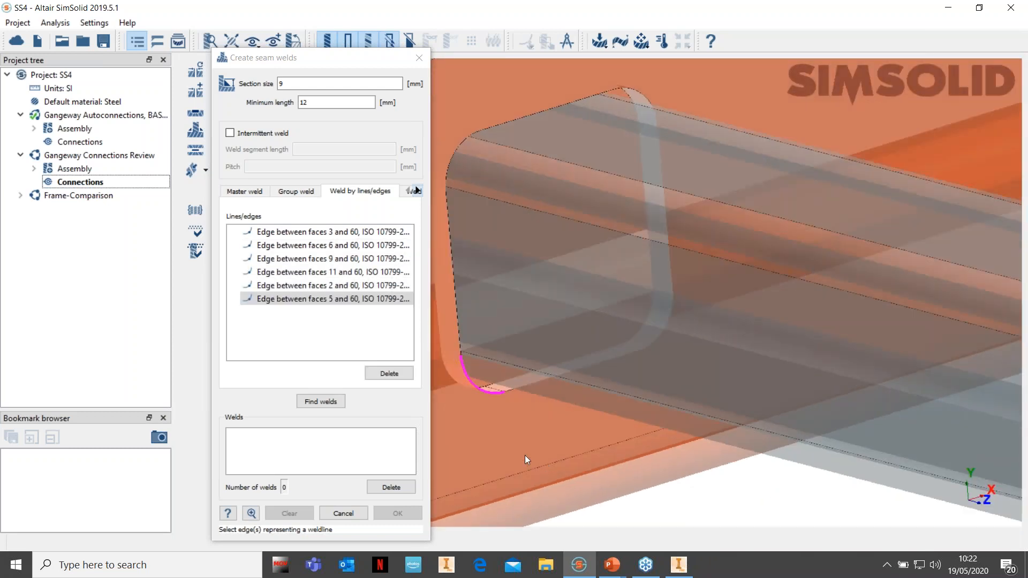
pyautogui.scroll(3, 512, 389)
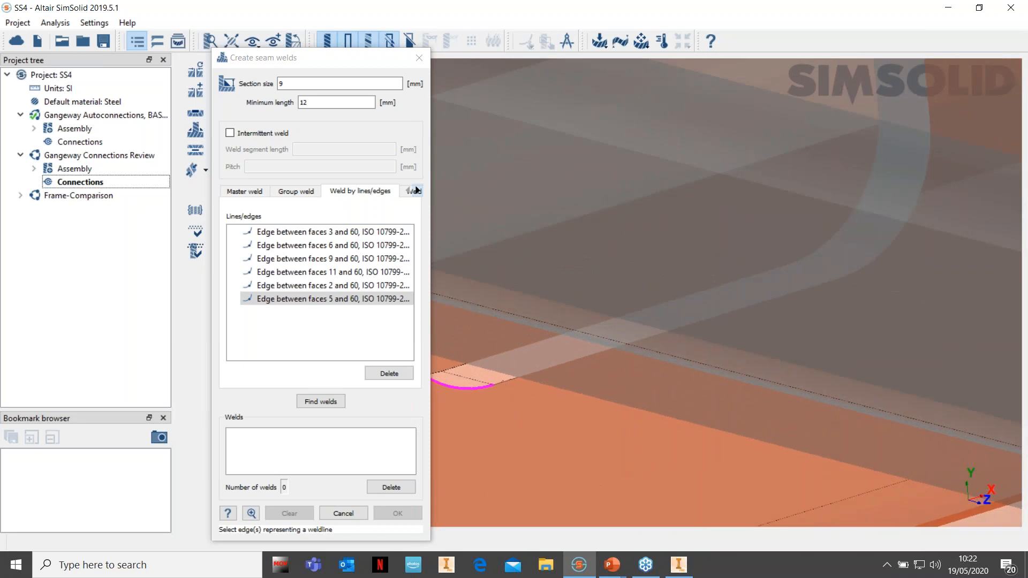
pyautogui.click(515, 378)
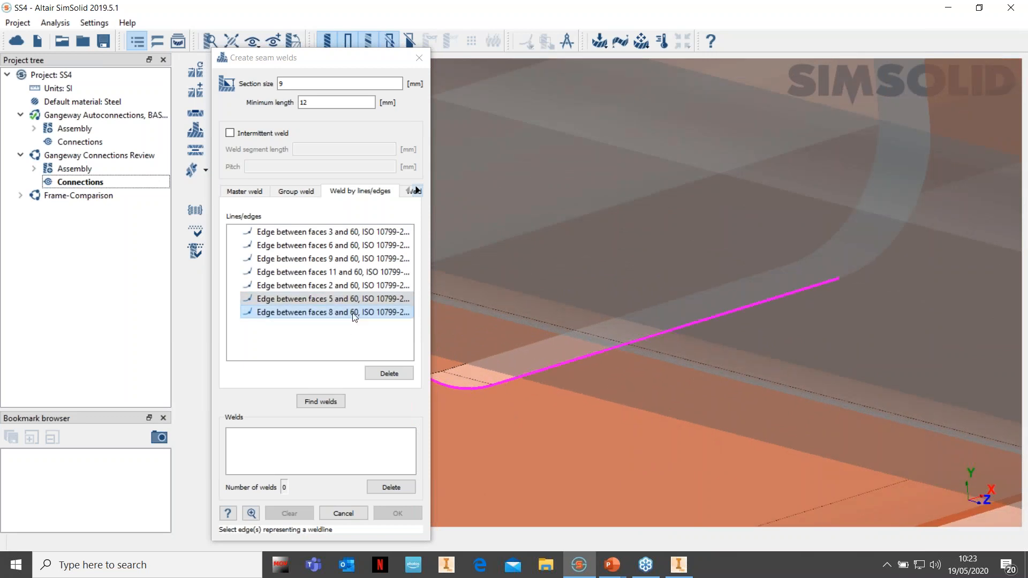
pyautogui.keyDown('shift'); pyautogui.click(342, 231); pyautogui.keyUp('shift')
pyautogui.moveTo(748, 293); pyautogui.dragTo(546, 124, button='middle')
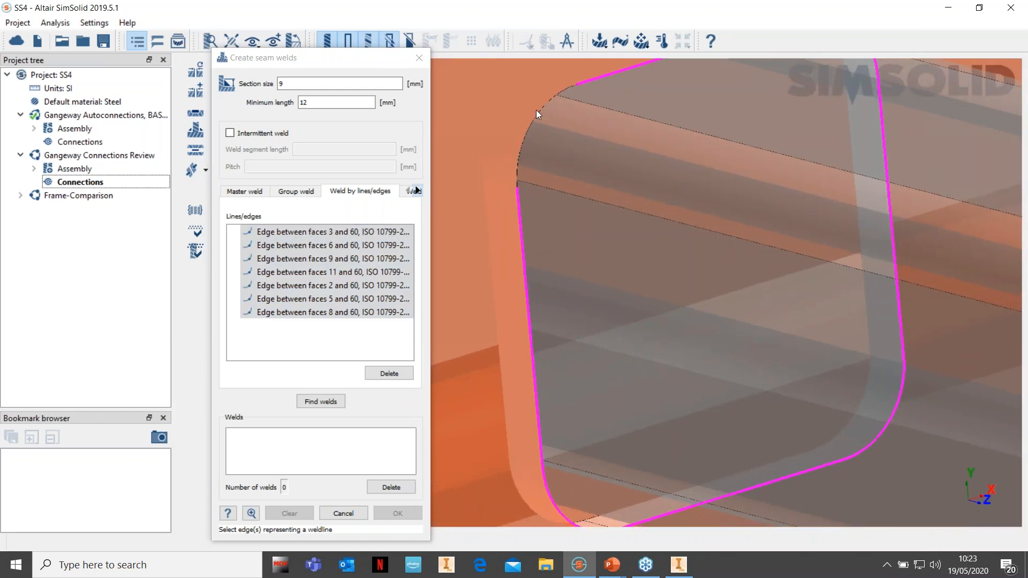
pyautogui.click(536, 113)
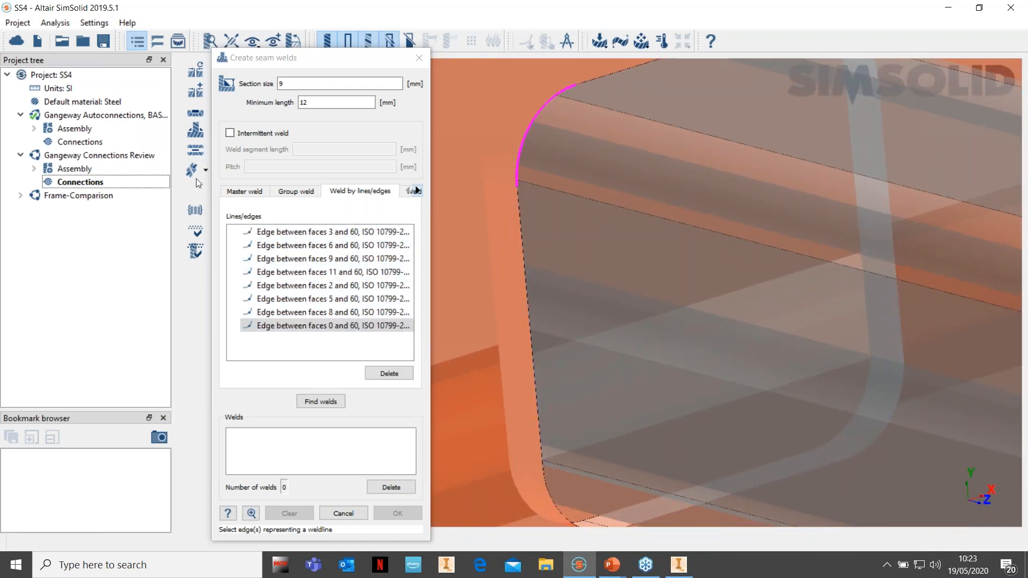
# Step: Try to find the edge-based seam weld at section sizes of 1 mm and 2 mm
pyautogui.doubleClick(281, 83)
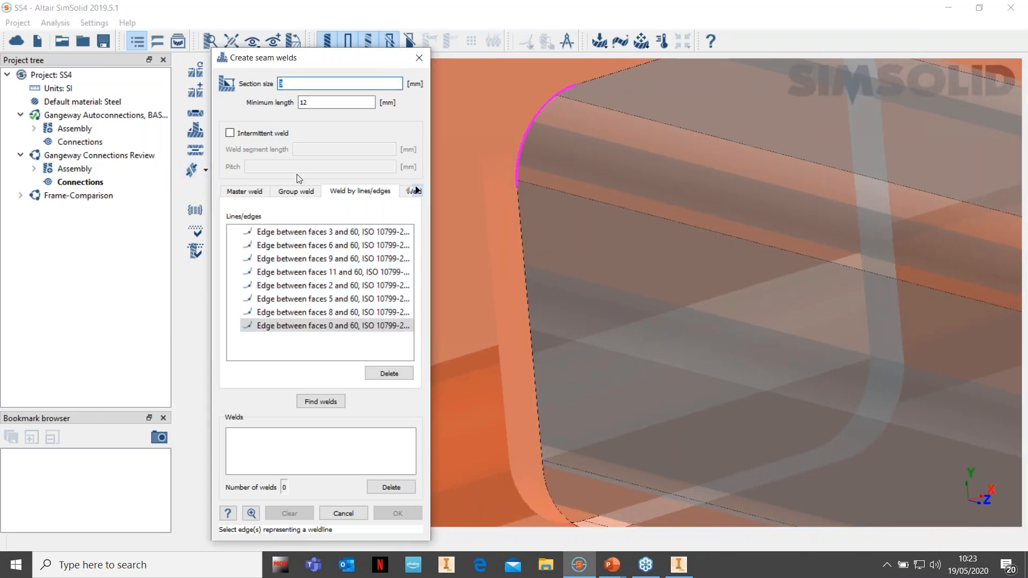
pyautogui.scroll(-1, 683, 329)
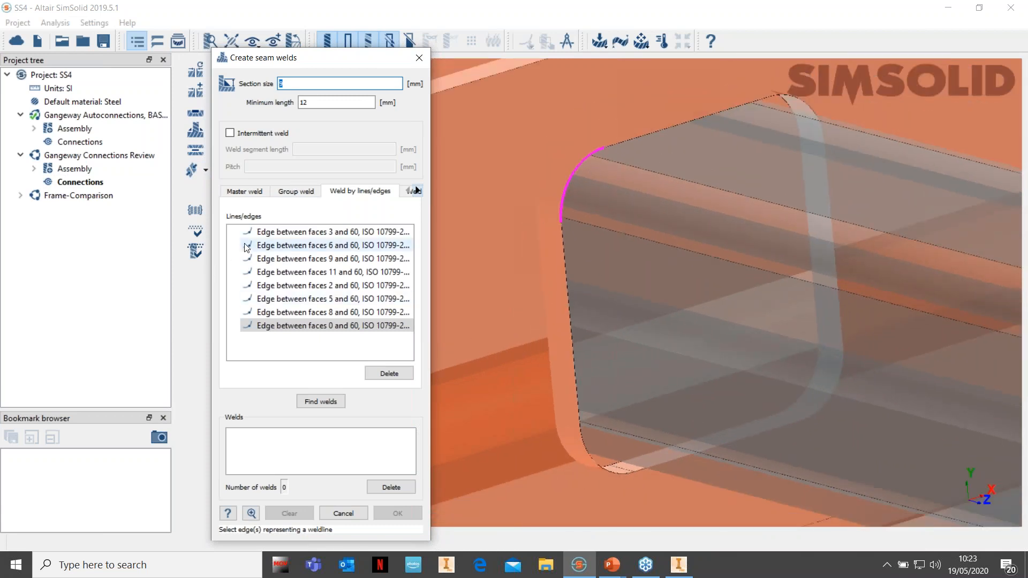
pyautogui.click(319, 402)
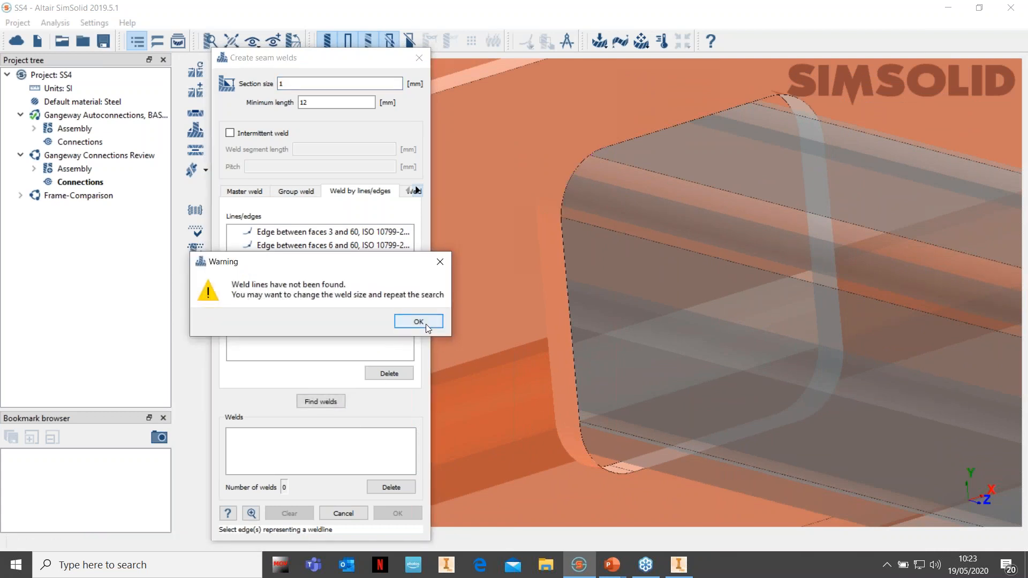
pyautogui.click(423, 323)
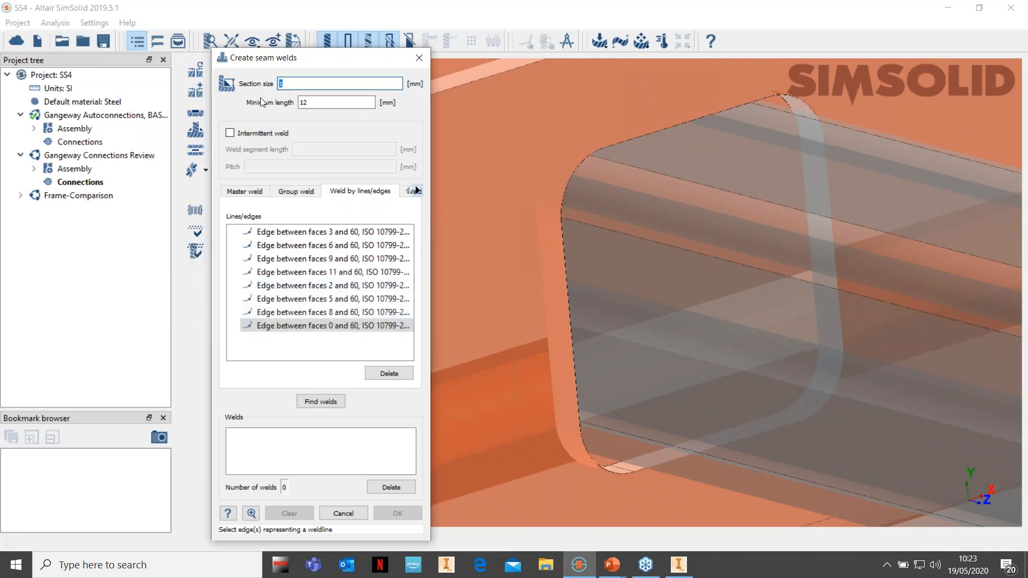
pyautogui.write('2')
pyautogui.click(314, 401)
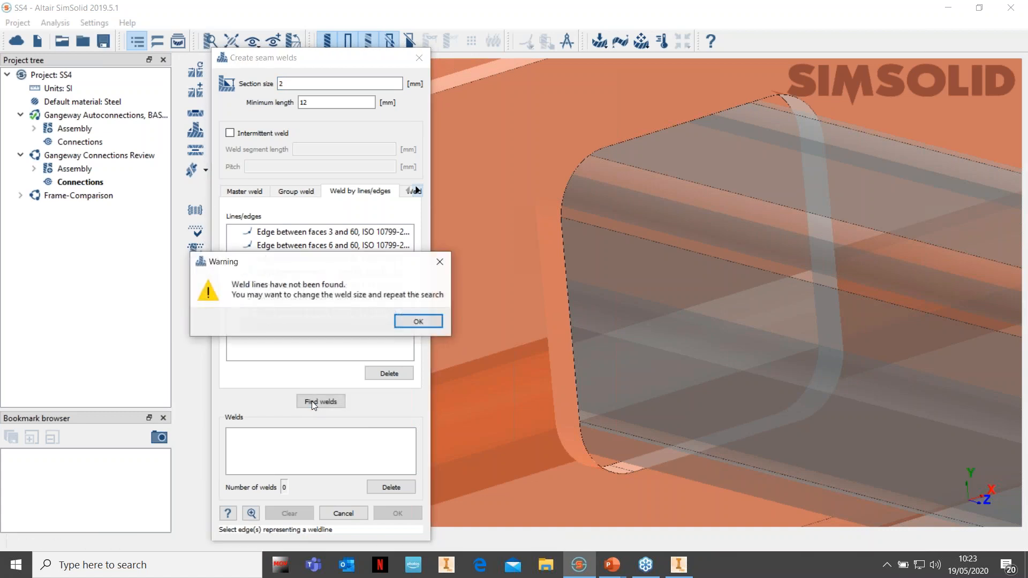
pyautogui.click(418, 322)
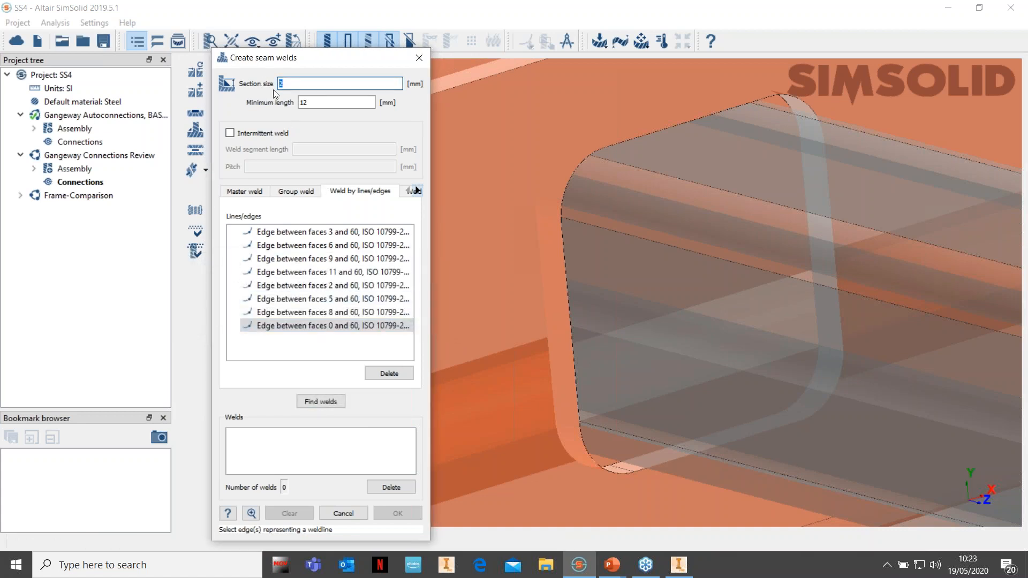
# Step: Find the edge-based seam weld at section size 3 mm, and cancel the weld creation after reviewing it
pyautogui.write('3')
pyautogui.click(320, 402)
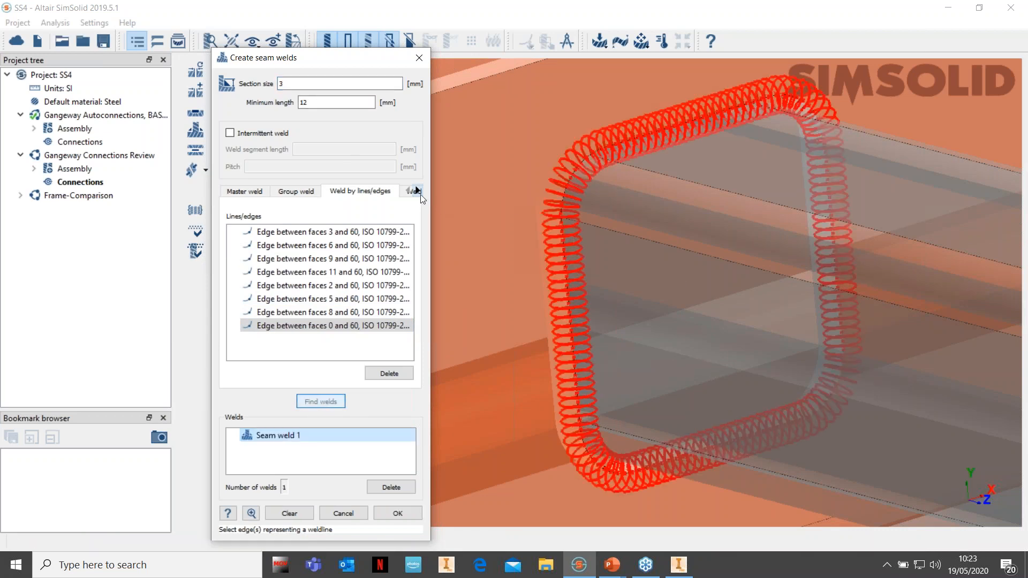
pyautogui.click(416, 191)
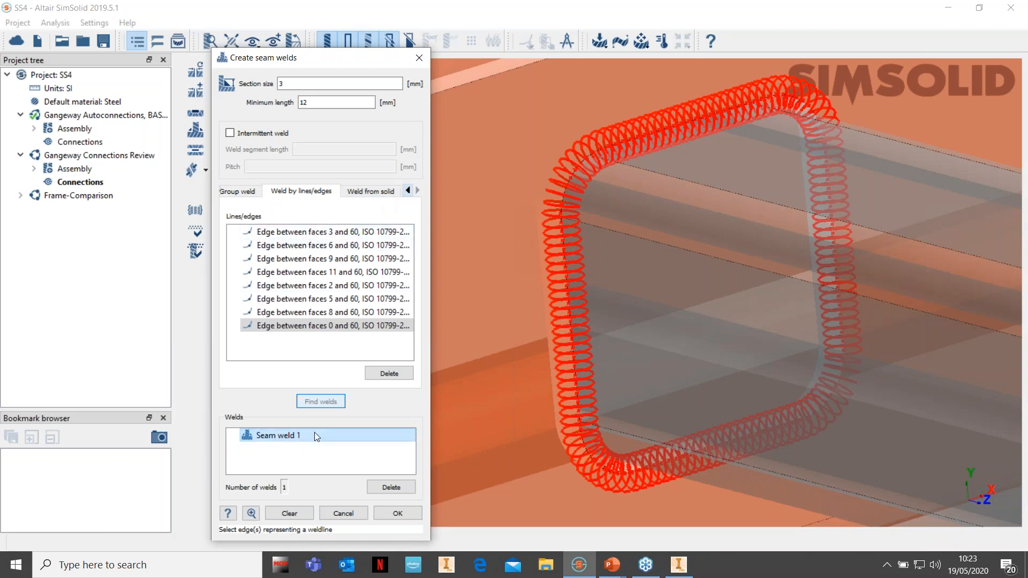
pyautogui.click(343, 513)
# Step: Activate the Gangeway Autoconnections, BASELINE study, and expand its assembly to list the parts of the frame
pyautogui.scroll(-10, 576, 365)
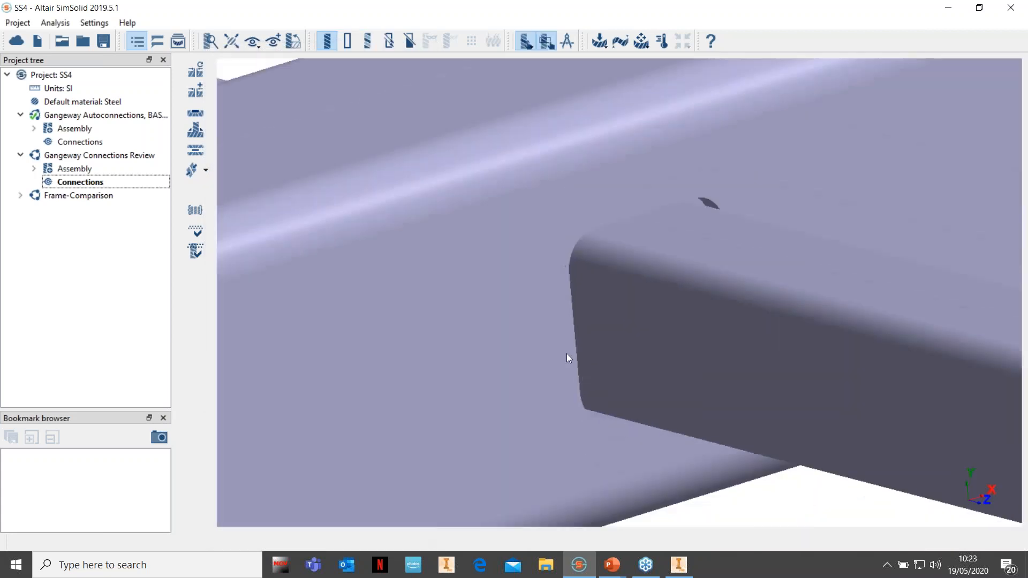
pyautogui.scroll(-5, 515, 404)
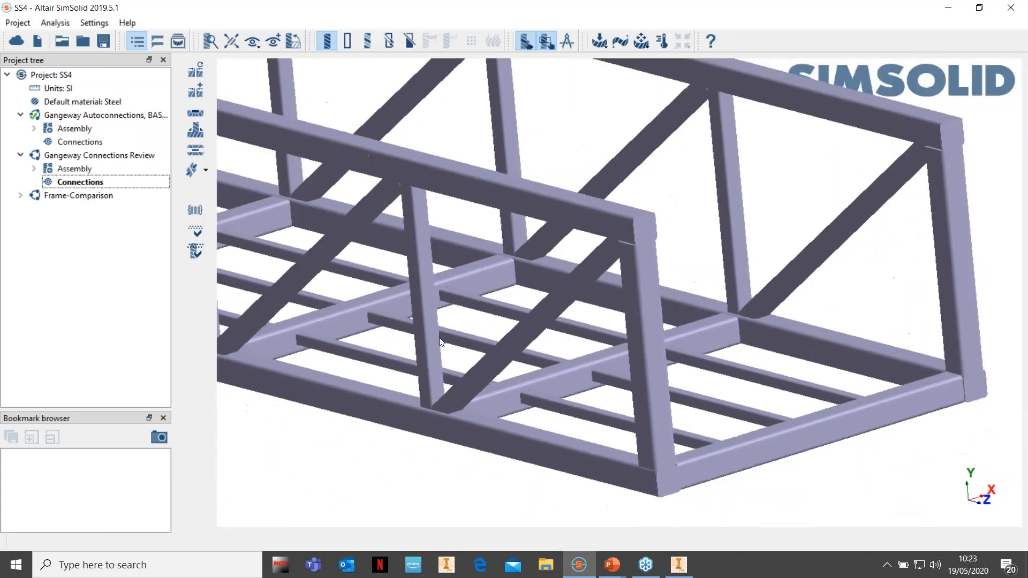
pyautogui.doubleClick(88, 118)
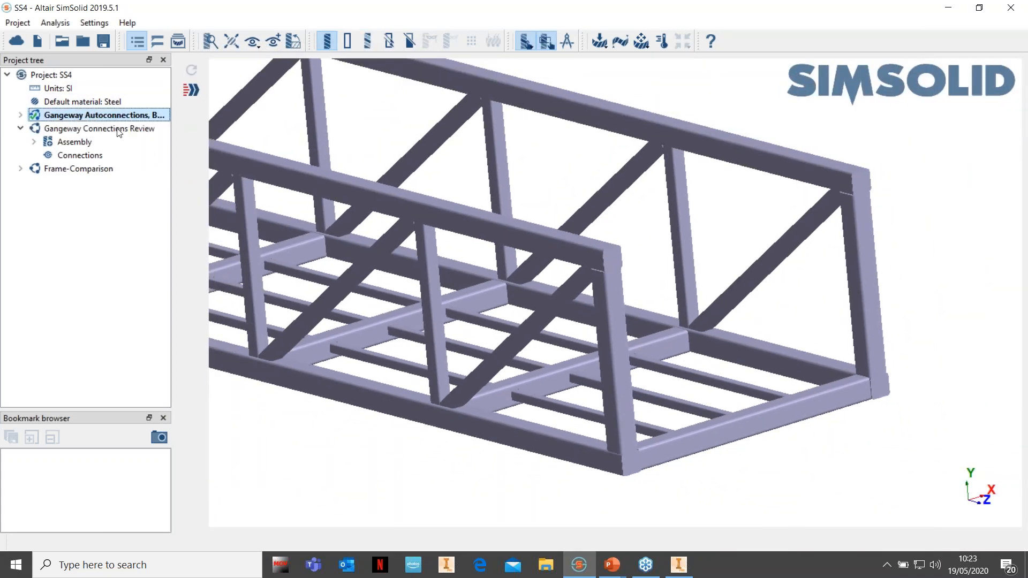
pyautogui.scroll(-6, 509, 262)
pyautogui.scroll(-3, 614, 296)
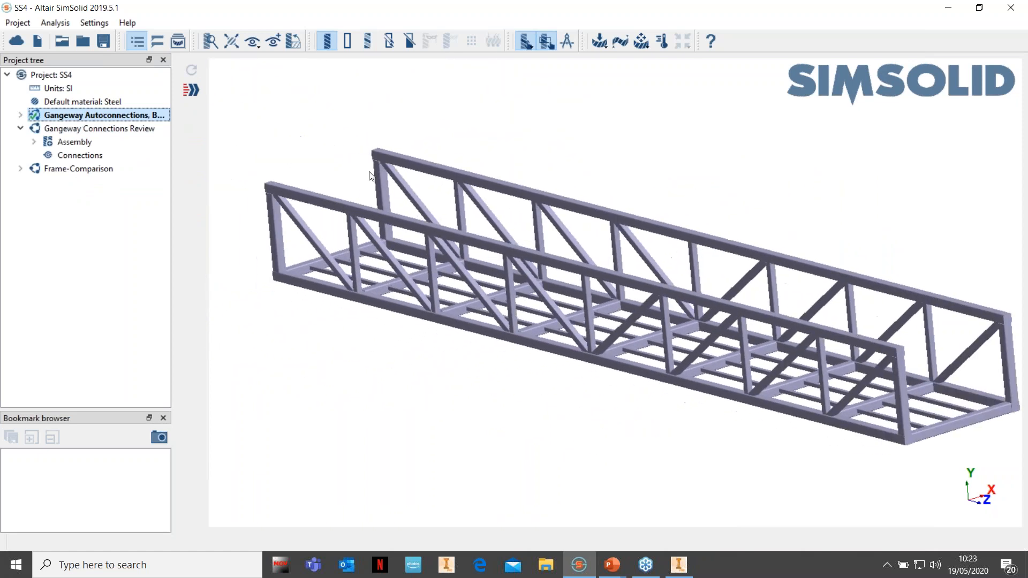
pyautogui.click(21, 115)
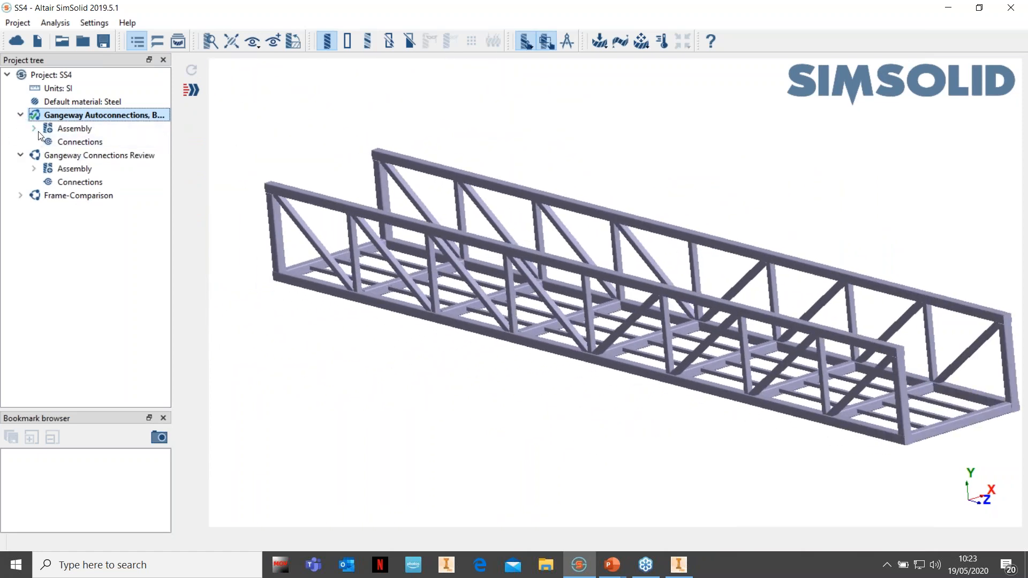
pyautogui.click(34, 129)
pyautogui.click(71, 131)
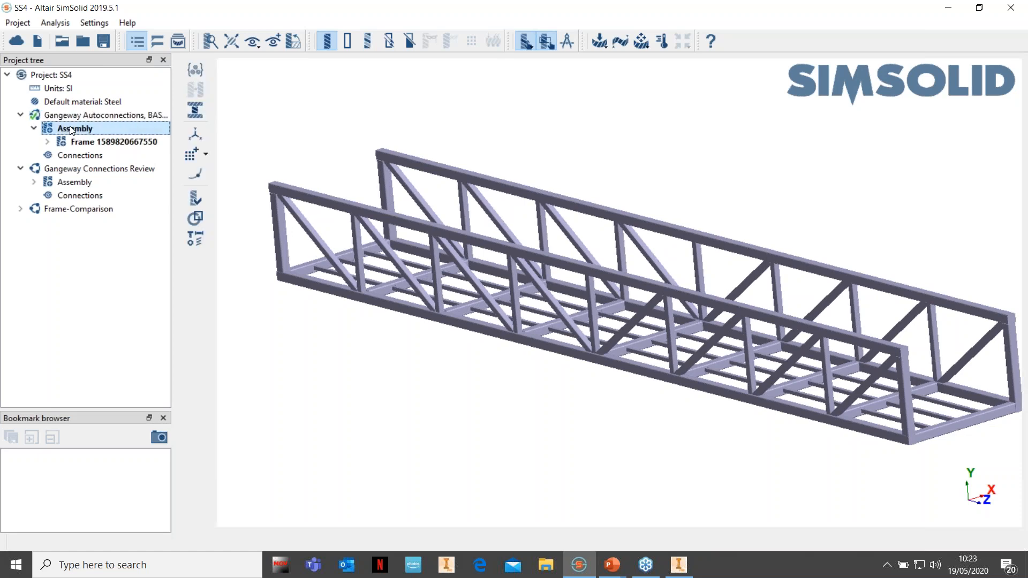
pyautogui.click(49, 142)
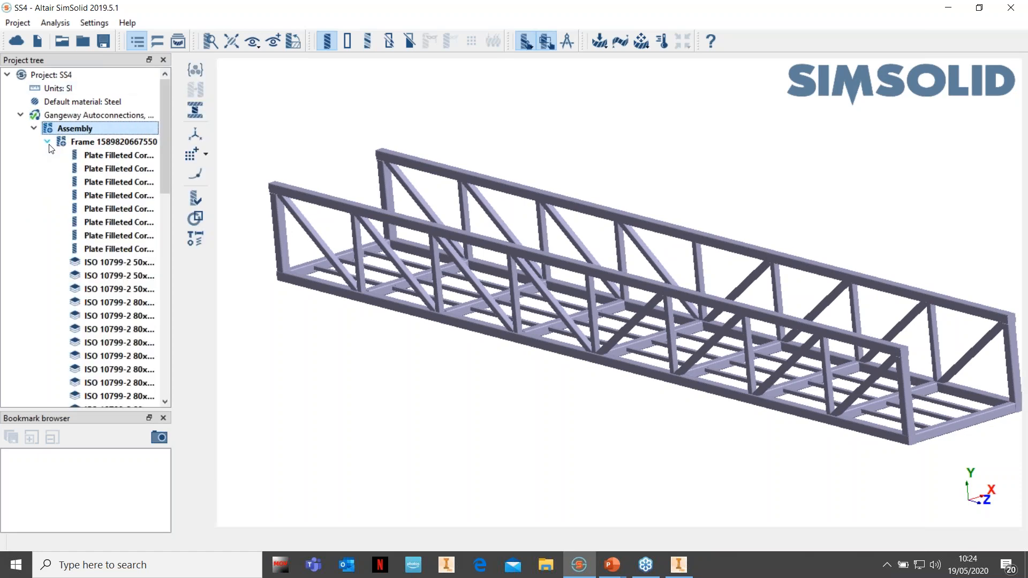
pyautogui.click(195, 71)
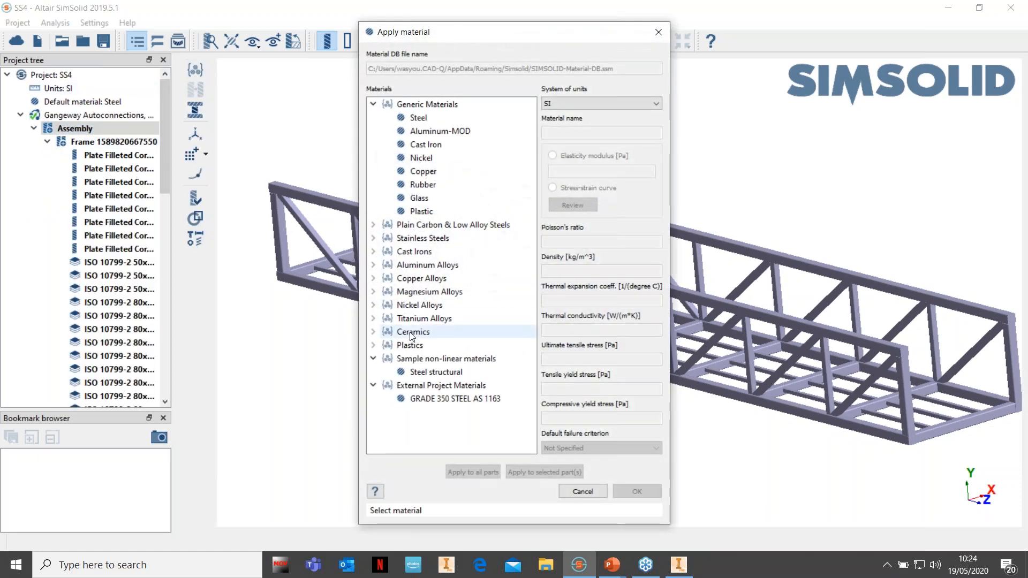
pyautogui.click(99, 141)
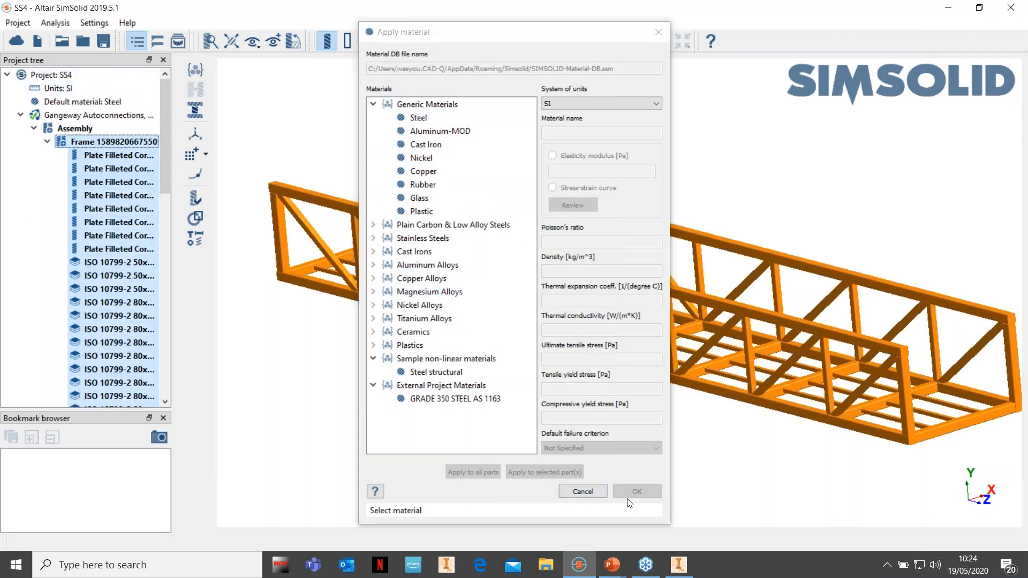
pyautogui.click(577, 490)
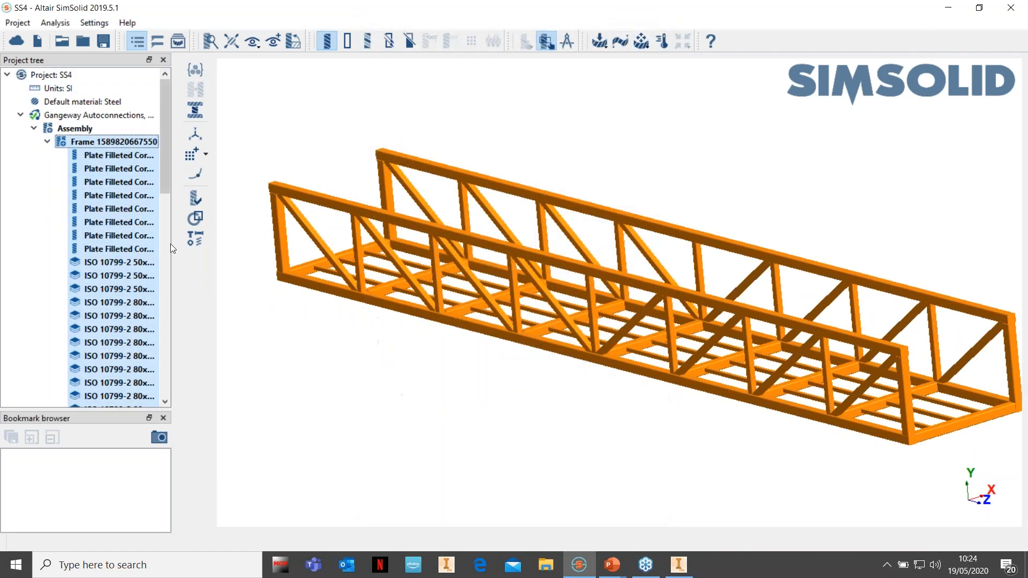
# Step: Widen the project tree to show the full part names and select the baseline study's assembly
pyautogui.moveTo(171, 248); pyautogui.dragTo(353, 249)
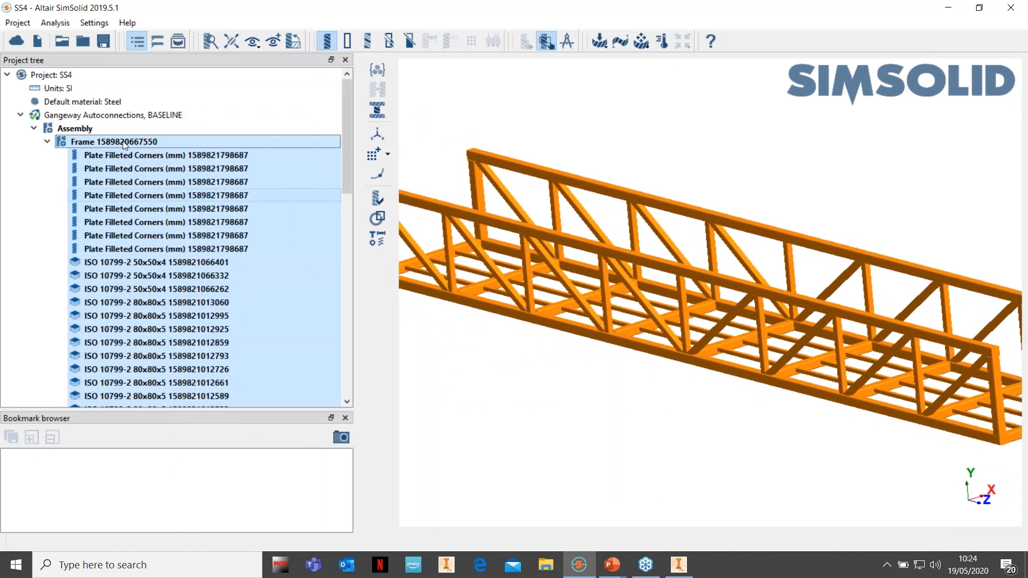
pyautogui.click(70, 118)
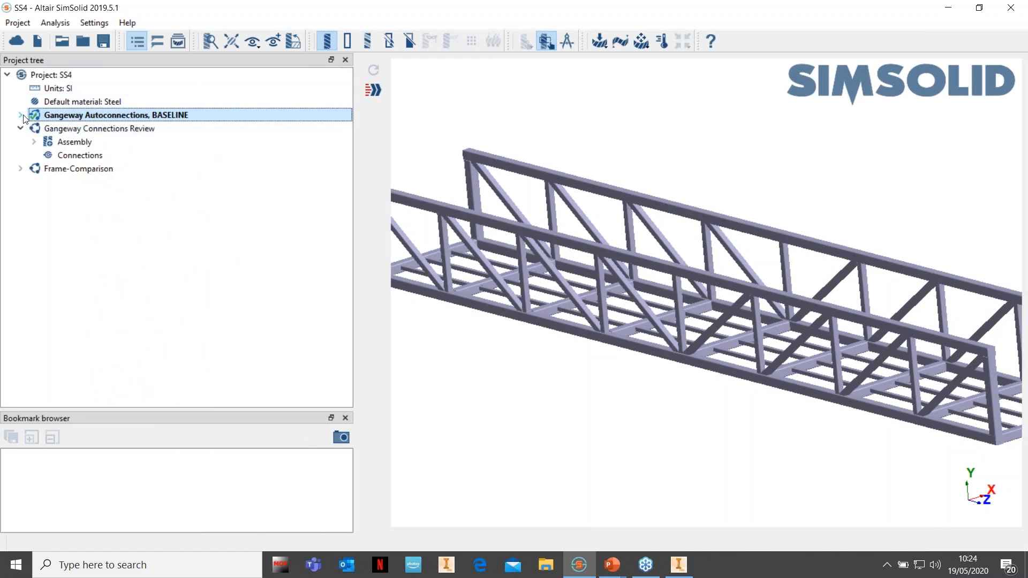
pyautogui.click(80, 128)
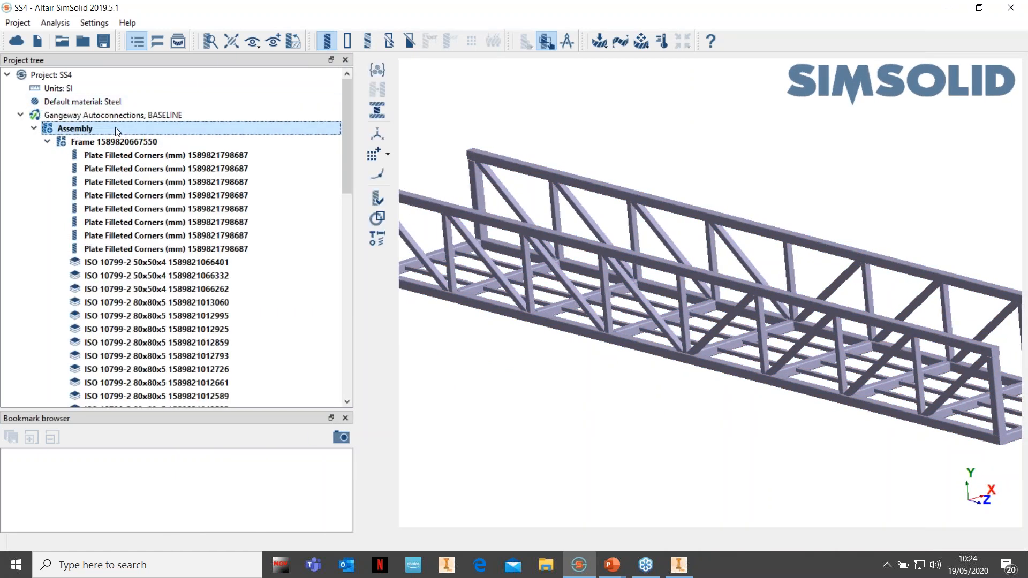
pyautogui.click(371, 73)
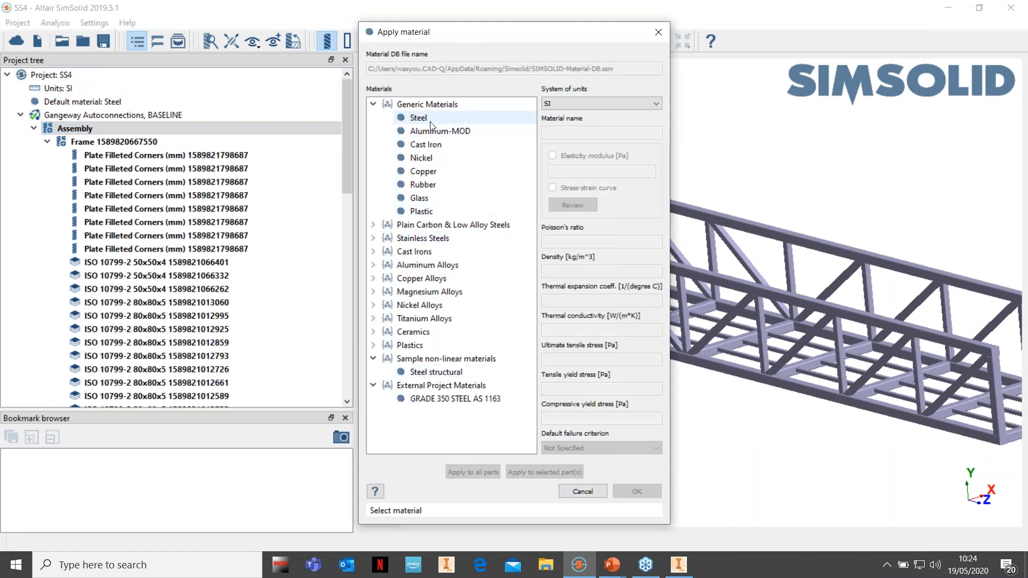
pyautogui.click(114, 141)
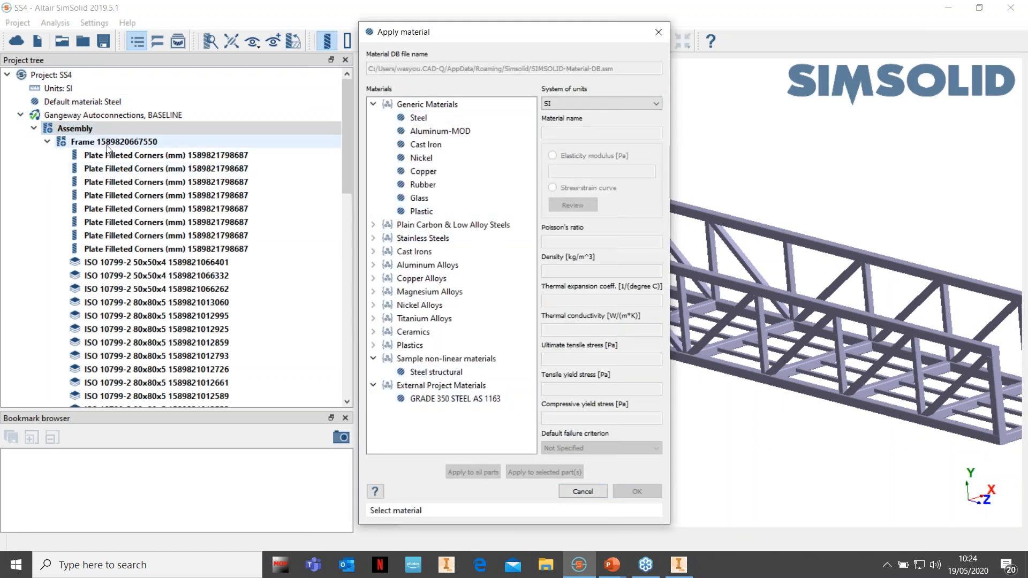
pyautogui.click(583, 491)
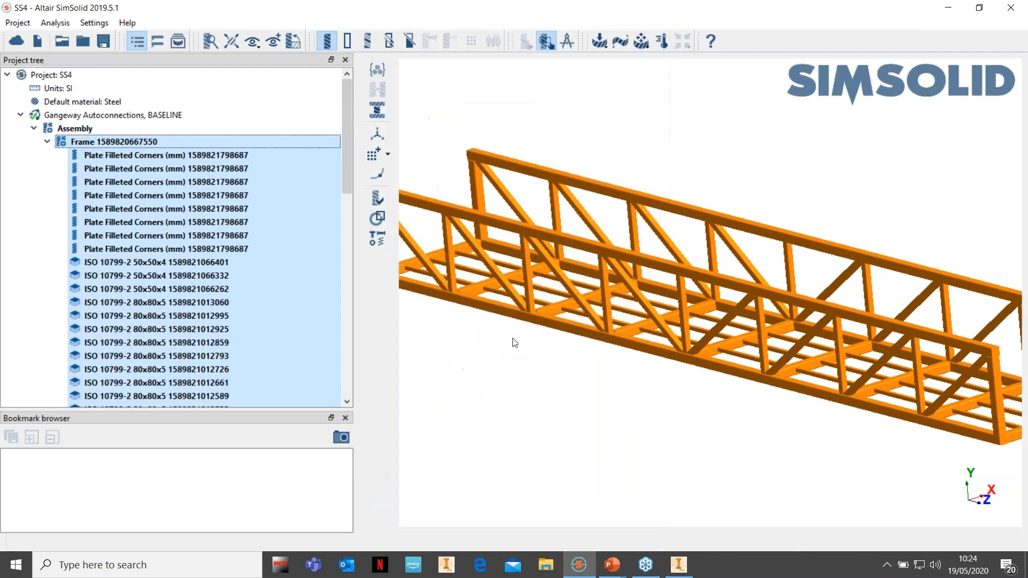
# Step: Apply the generic Steel material to all parts of the gangway frame
pyautogui.moveTo(539, 173); pyautogui.dragTo(953, 456)
pyautogui.click(179, 141)
pyautogui.click(376, 72)
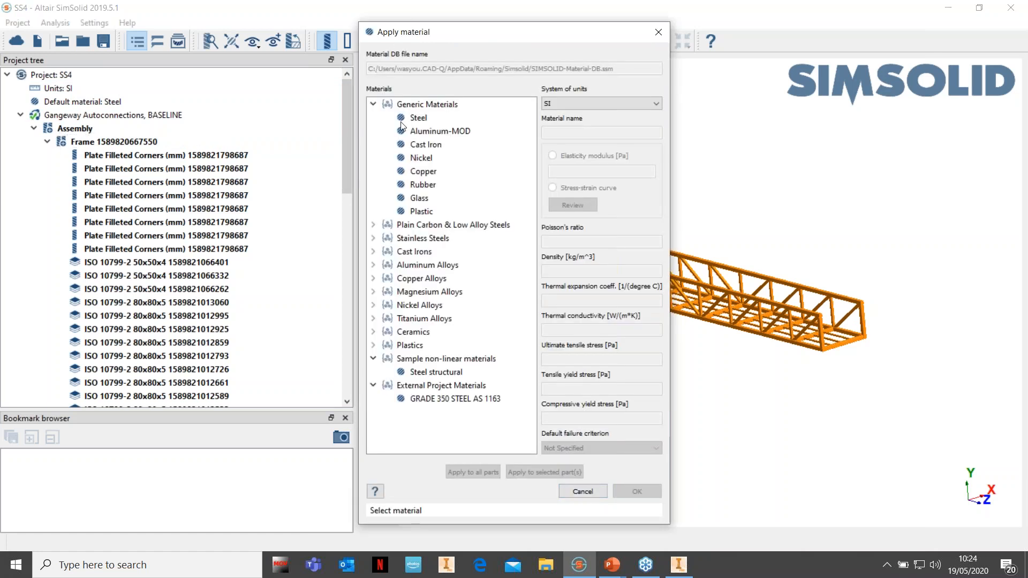
pyautogui.click(417, 118)
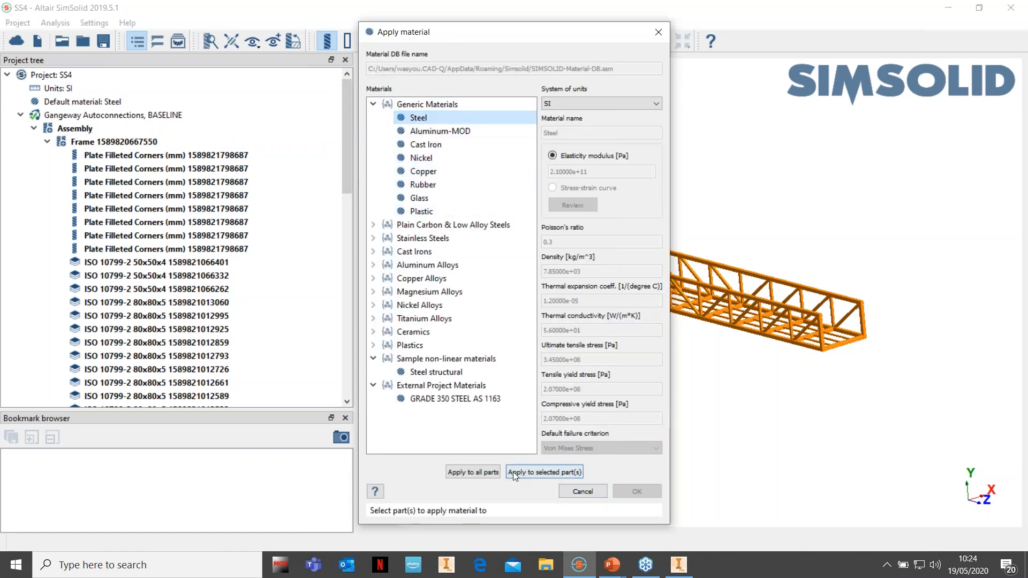
pyautogui.click(480, 476)
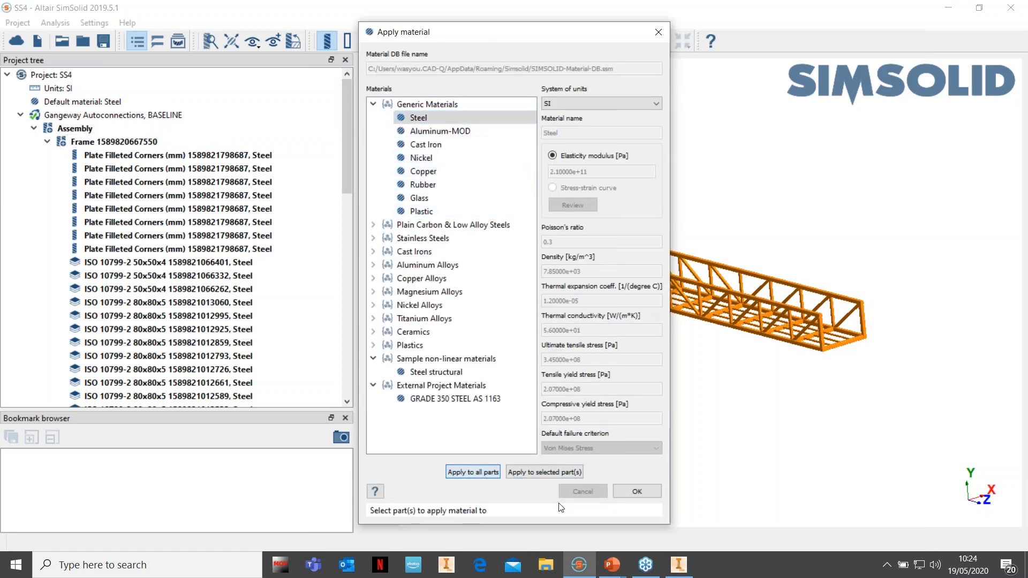
pyautogui.click(636, 493)
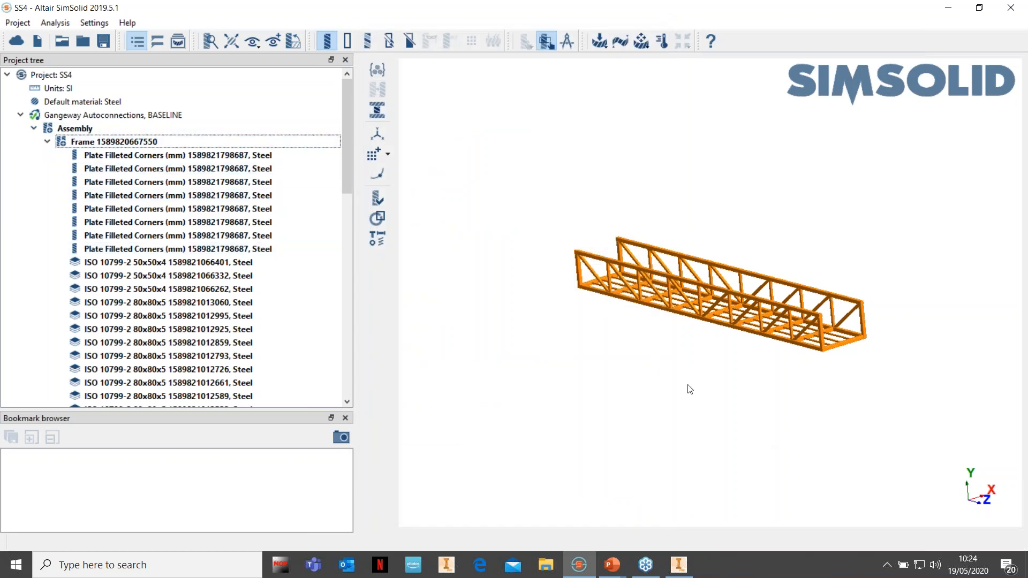
# Step: Collapse the frame's part list and start creating seam welds in the baseline study with a section size of 9 mm
pyautogui.moveTo(735, 397); pyautogui.dragTo(904, 355)
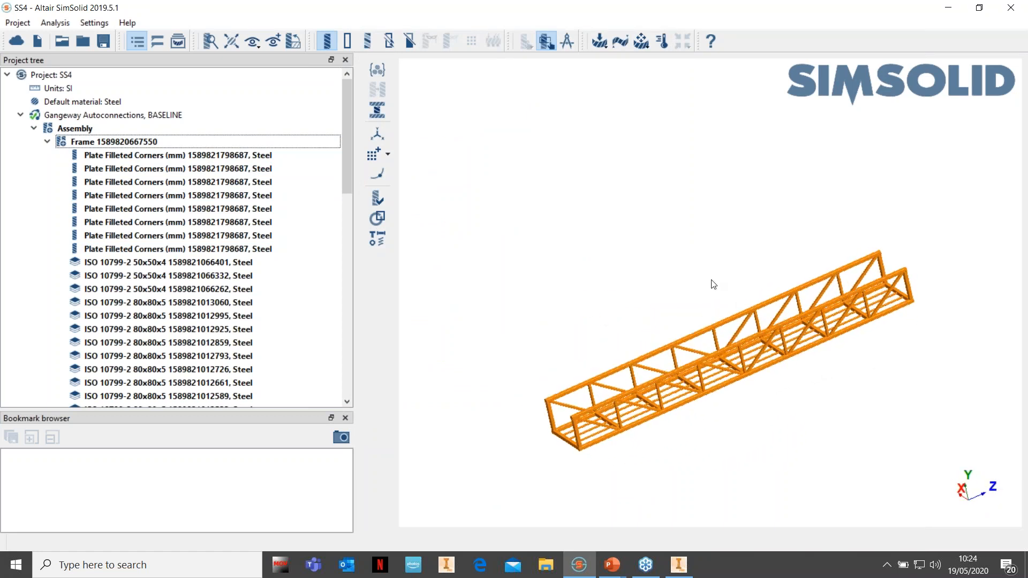
pyautogui.click(47, 143)
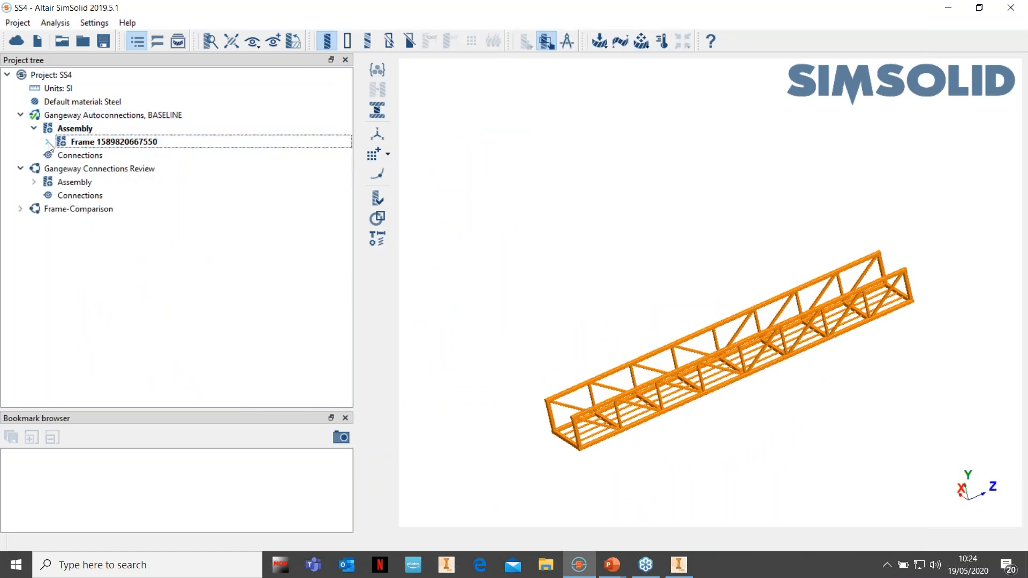
pyautogui.moveTo(693, 442); pyautogui.dragTo(931, 343)
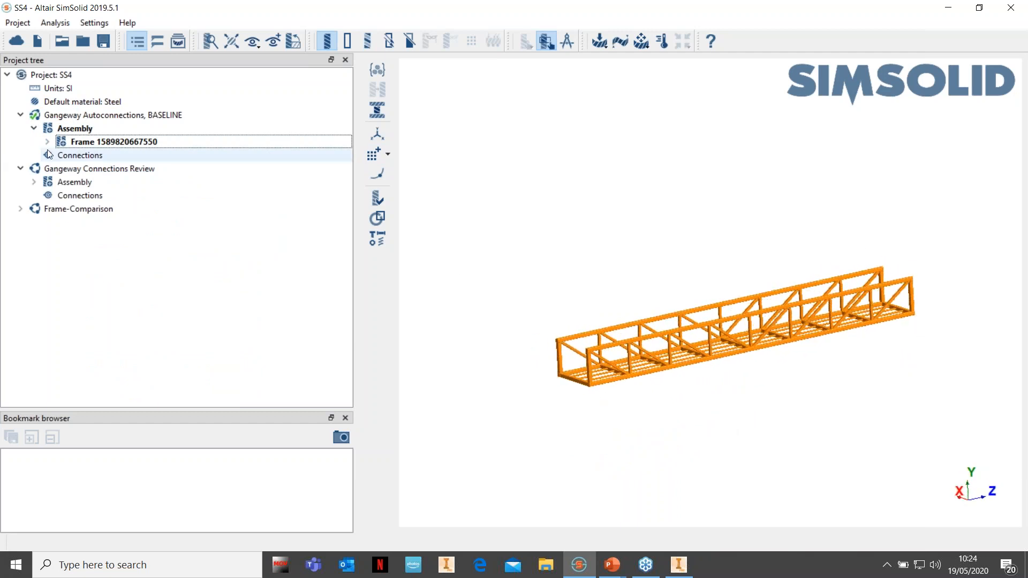
pyautogui.click(68, 156)
pyautogui.click(377, 131)
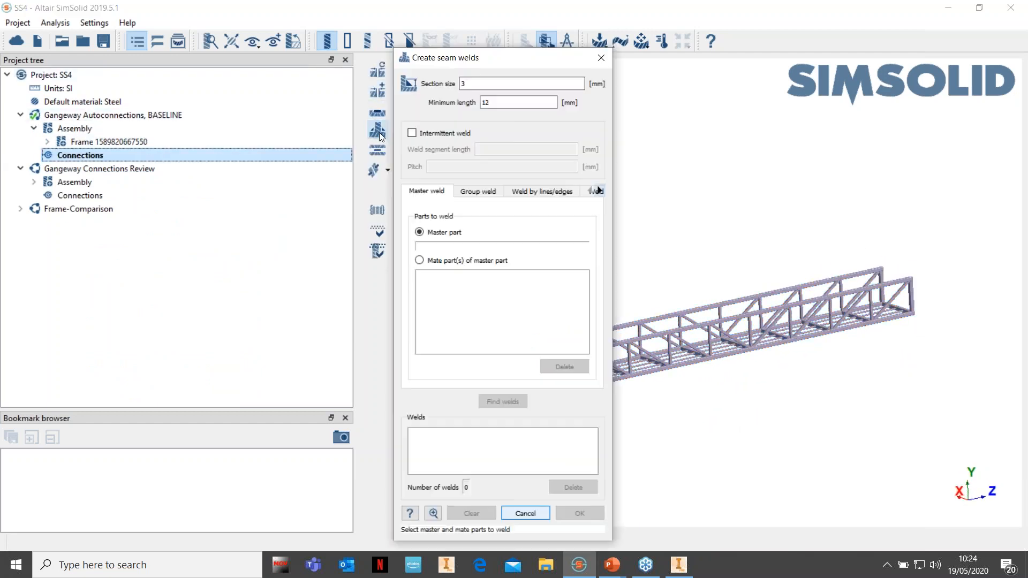
pyautogui.doubleClick(464, 83)
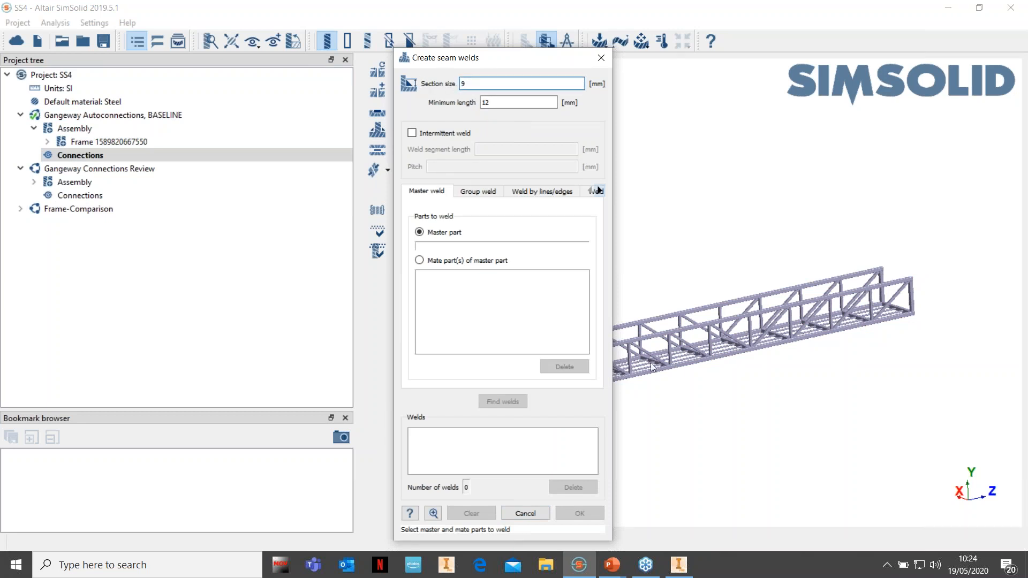
# Step: Select all gangway parts as a weld group, find the seam welds between them and accept the result
pyautogui.moveTo(511, 62); pyautogui.dragTo(367, 37)
pyautogui.scroll(-1, 706, 209)
pyautogui.click(342, 167)
pyautogui.moveTo(540, 213); pyautogui.dragTo(925, 412)
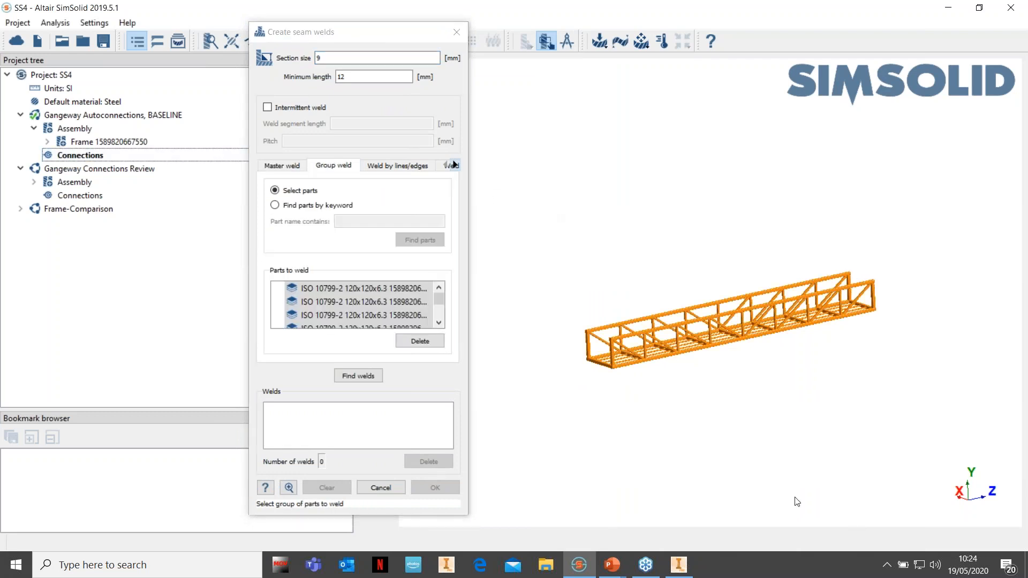
pyautogui.click(355, 377)
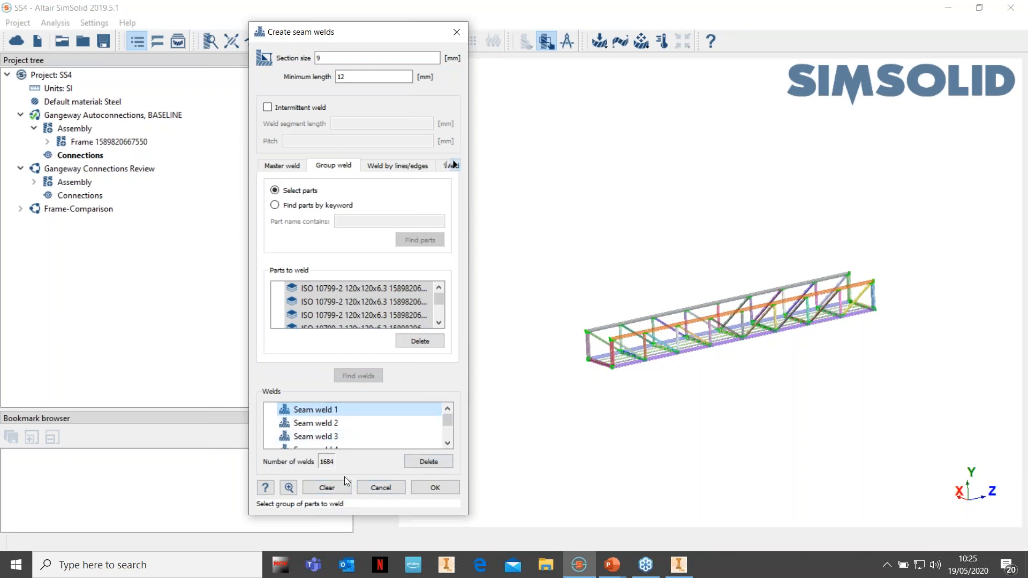
pyautogui.click(436, 488)
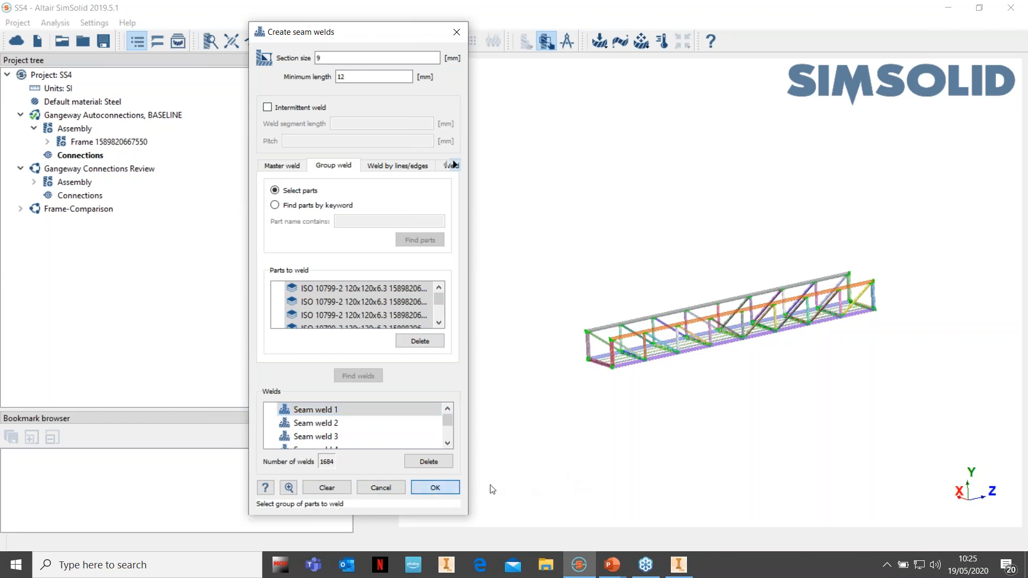
# Step: Examine the seam welds at the gangway's joints up close, from the underside of the frame's end
pyautogui.moveTo(691, 425); pyautogui.dragTo(657, 155)
pyautogui.moveTo(353, 307); pyautogui.dragTo(208, 298)
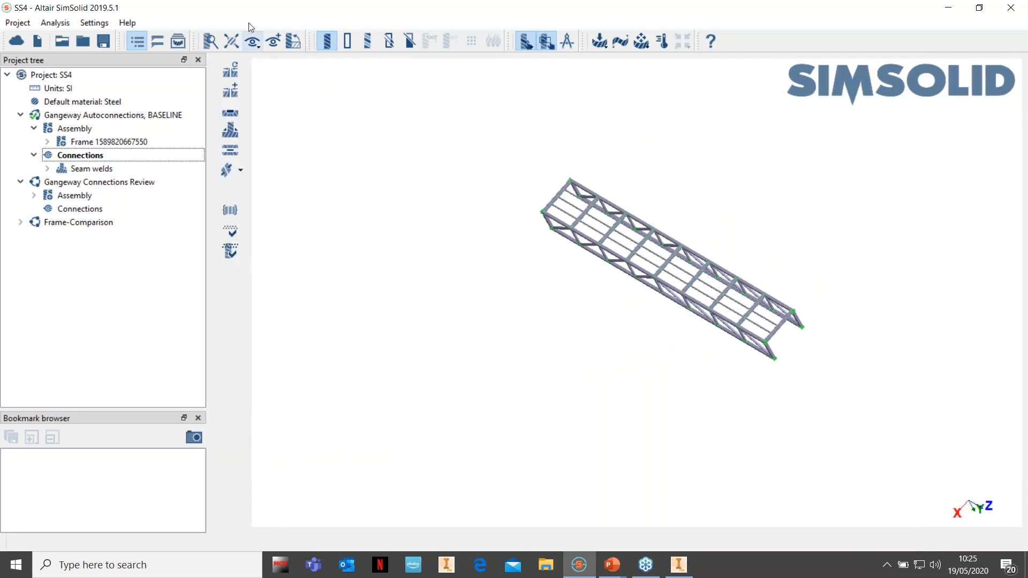
pyautogui.scroll(3, 509, 175)
pyautogui.moveTo(509, 175); pyautogui.dragTo(493, 263, button='right')
pyautogui.scroll(5, 493, 263)
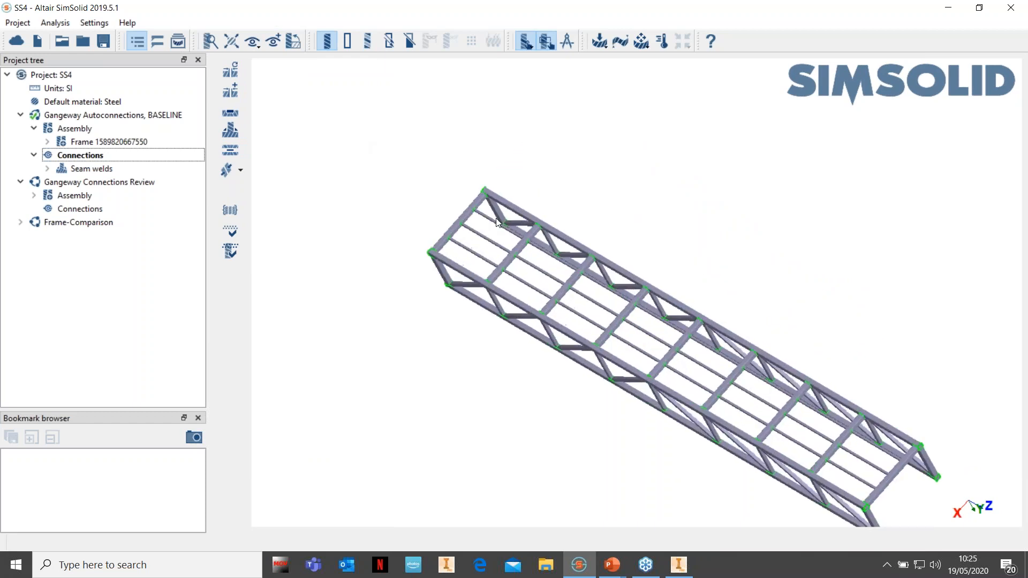
pyautogui.scroll(5, 479, 236)
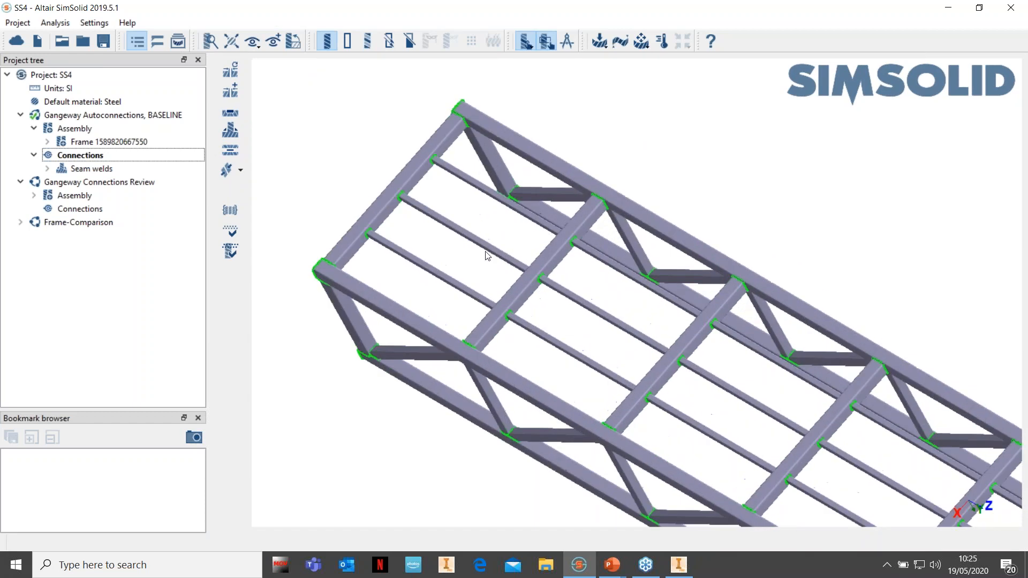
pyautogui.scroll(5, 470, 339)
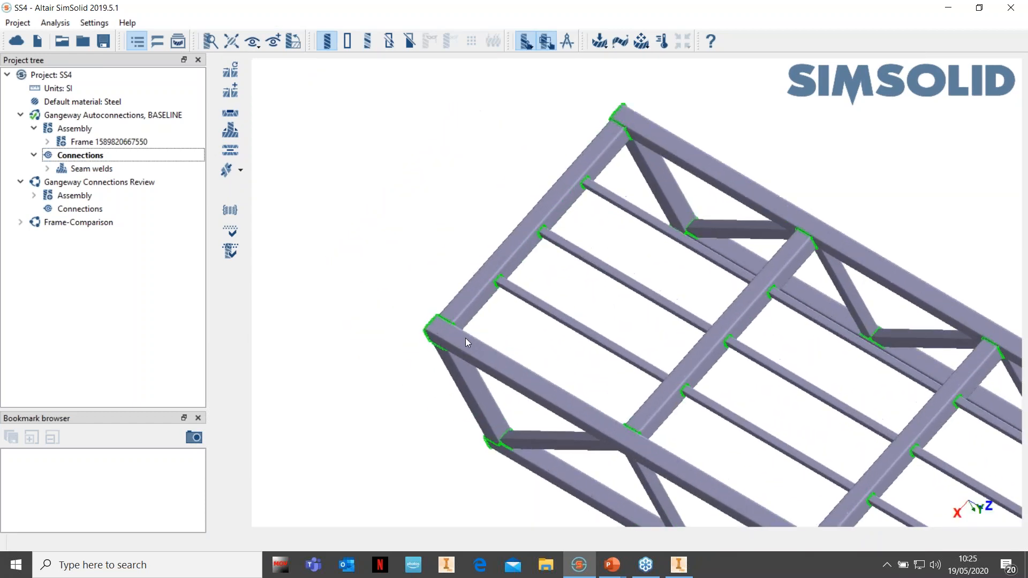
pyautogui.moveTo(641, 218); pyautogui.dragTo(502, 428, button='right')
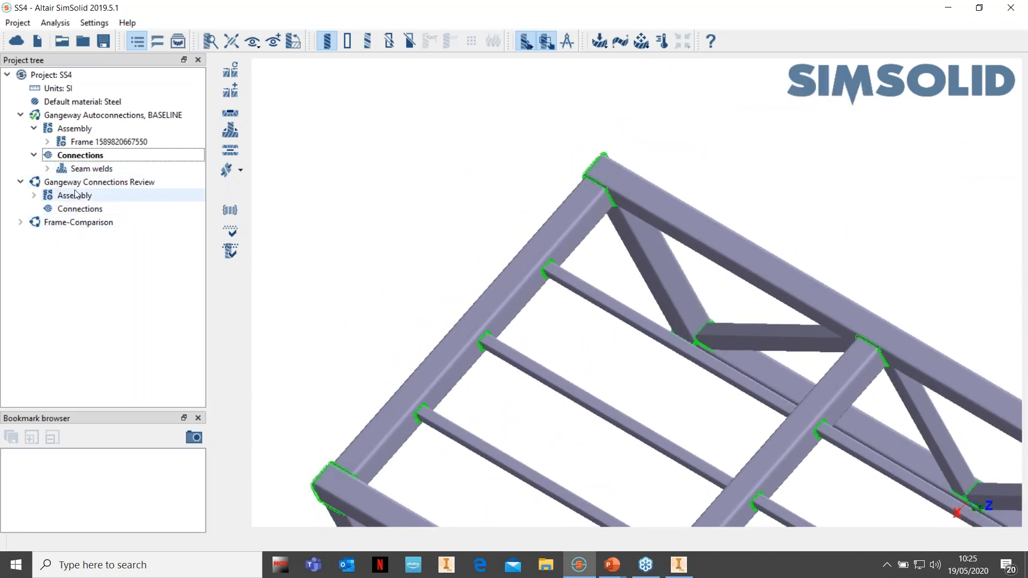
# Step: Create a structural analysis for the baseline study and start an immovable constraint applied to a spot
pyautogui.click(602, 46)
pyautogui.click(617, 60)
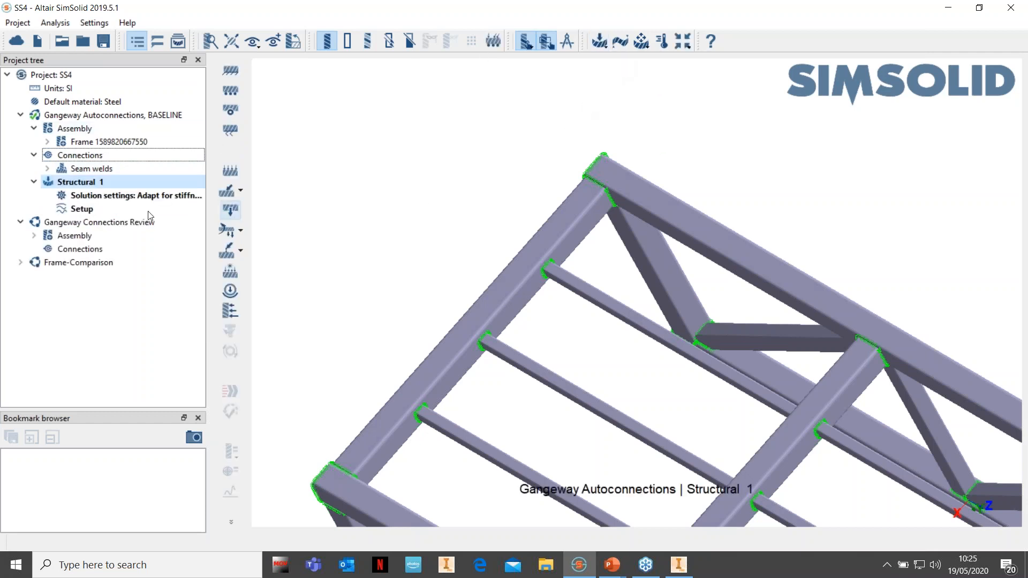
pyautogui.click(231, 72)
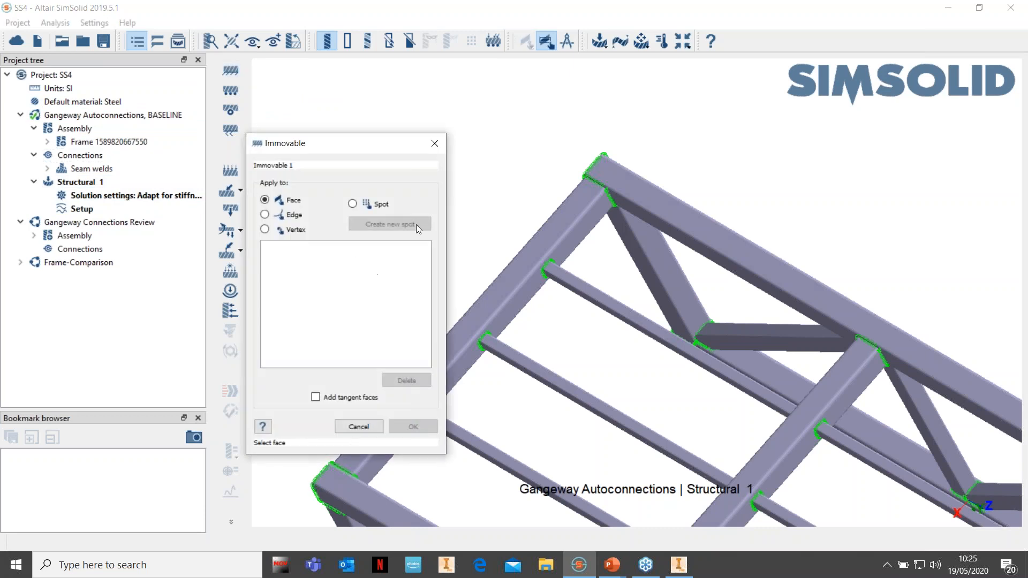
pyautogui.scroll(2, 515, 169)
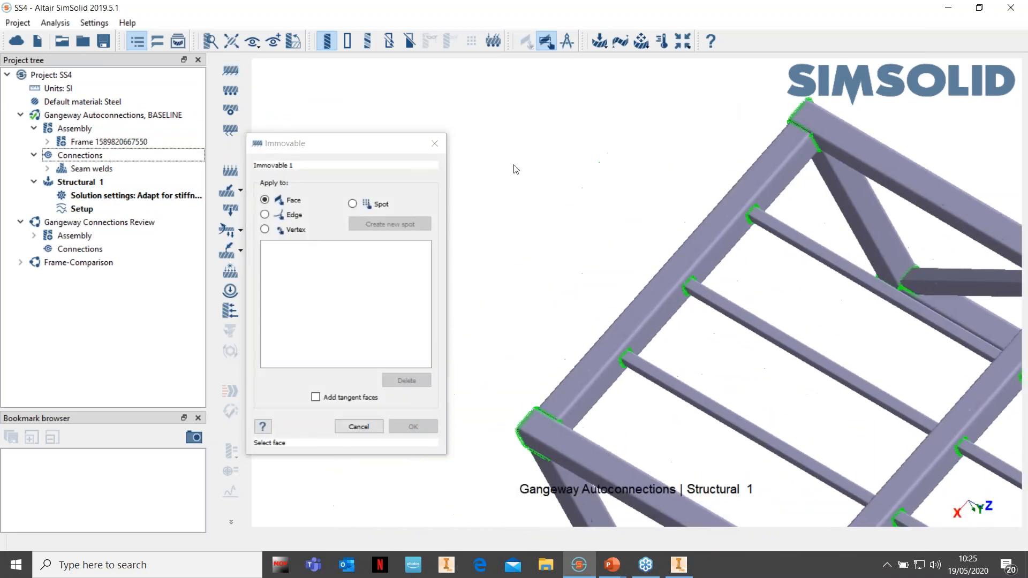
pyautogui.click(353, 204)
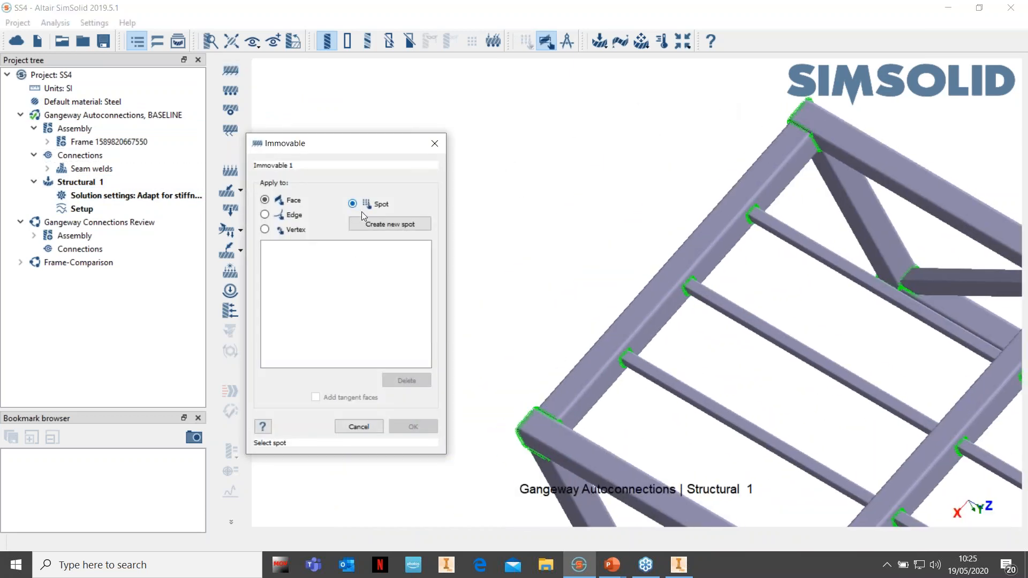
pyautogui.click(535, 426)
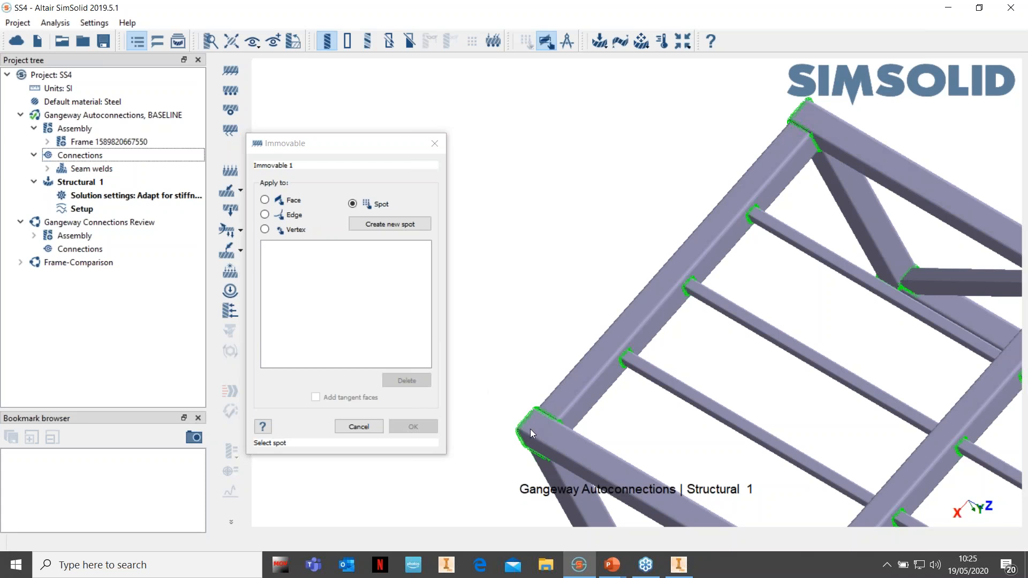
# Step: Start a new rectangular spot and pick the long side tube at the frame's end as its target face
pyautogui.click(402, 225)
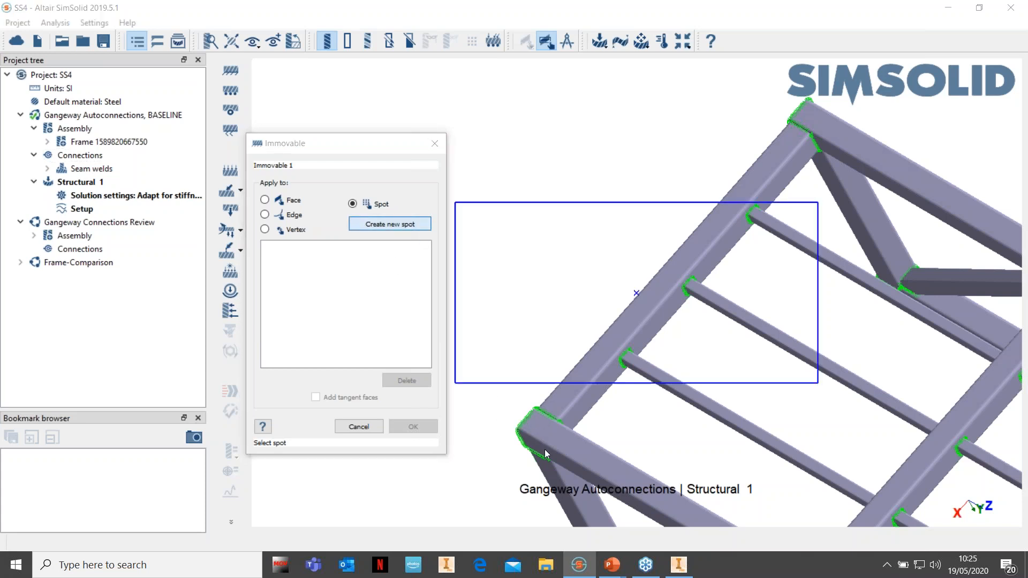
pyautogui.click(532, 428)
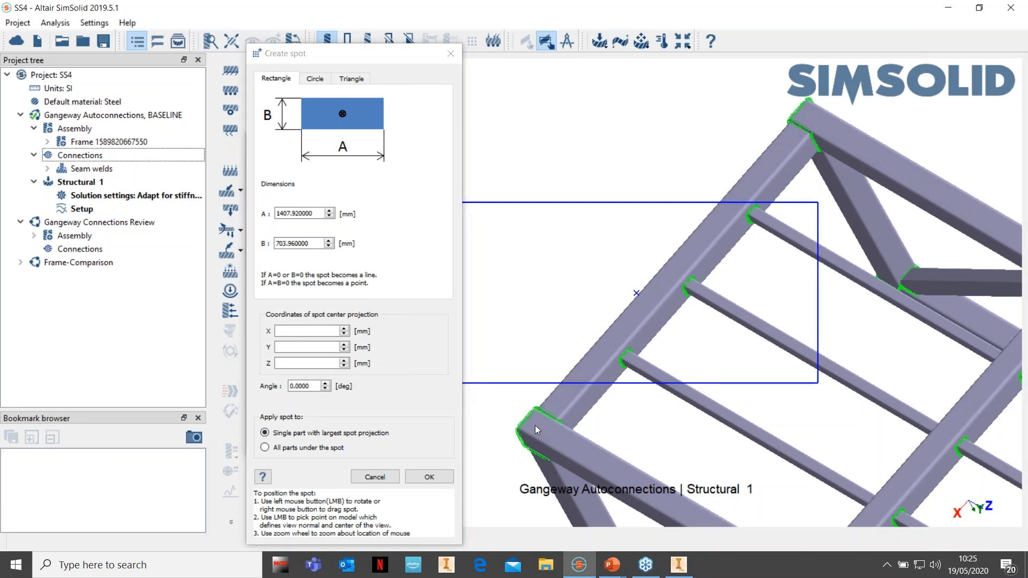
pyautogui.rightClick(534, 425)
pyautogui.click(713, 444)
pyautogui.moveTo(566, 451); pyautogui.dragTo(696, 260, button='right')
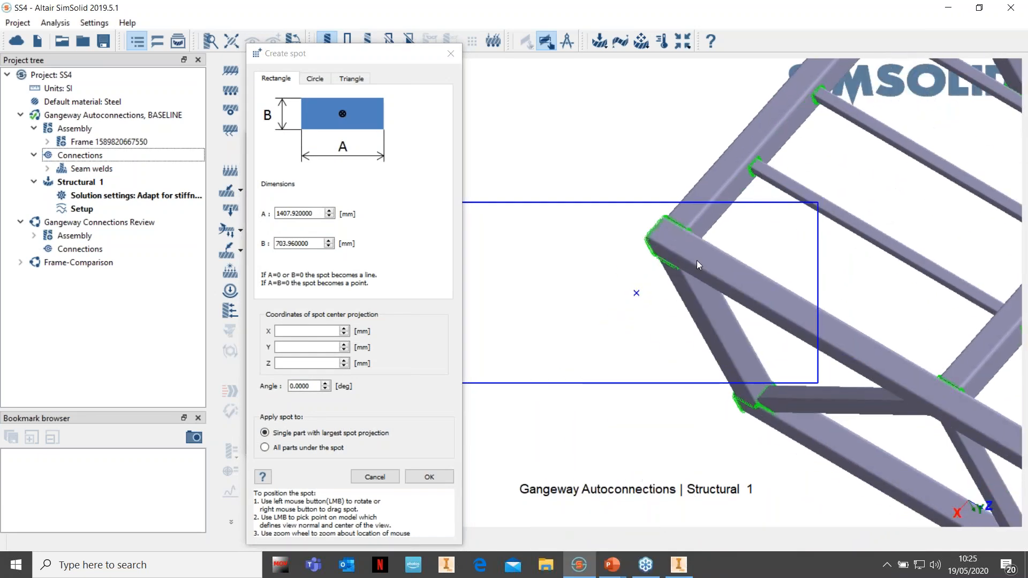
pyautogui.click(657, 237)
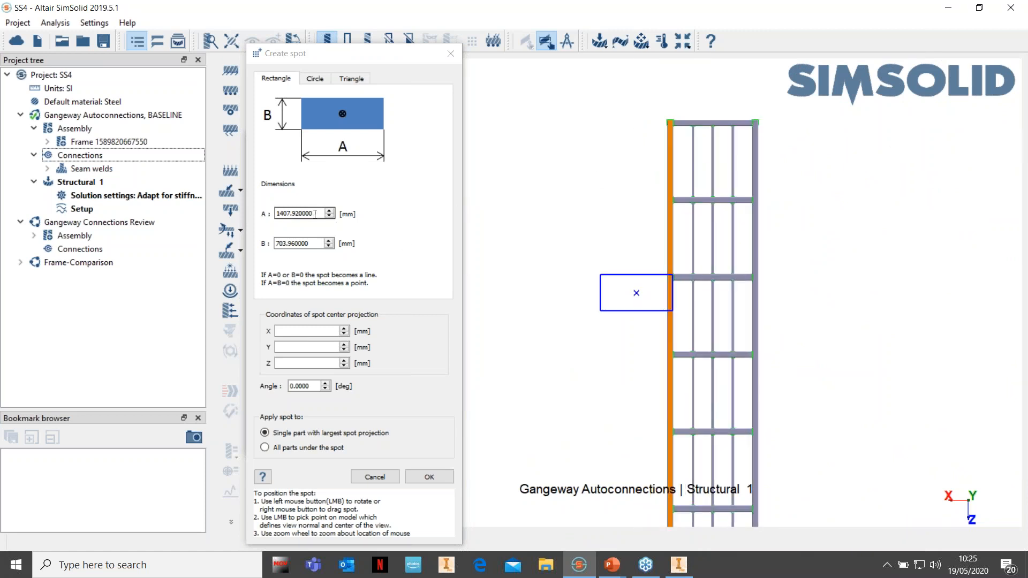
# Step: Set the rectangular spot's dimensions A and B to 80 mm each
pyautogui.click(256, 183)
pyautogui.write('80')
pyautogui.press('Tab')
pyautogui.write('8')
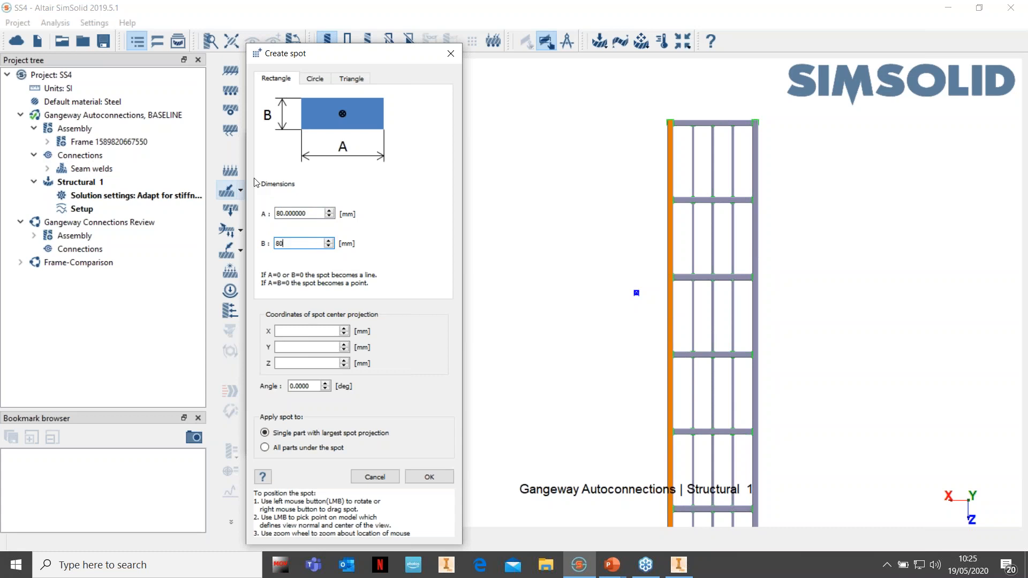
# Step: Place the 80 × 80 mm rectangular spot on the underside of the long side tube's end corner and accept it
pyautogui.scroll(2, 691, 190)
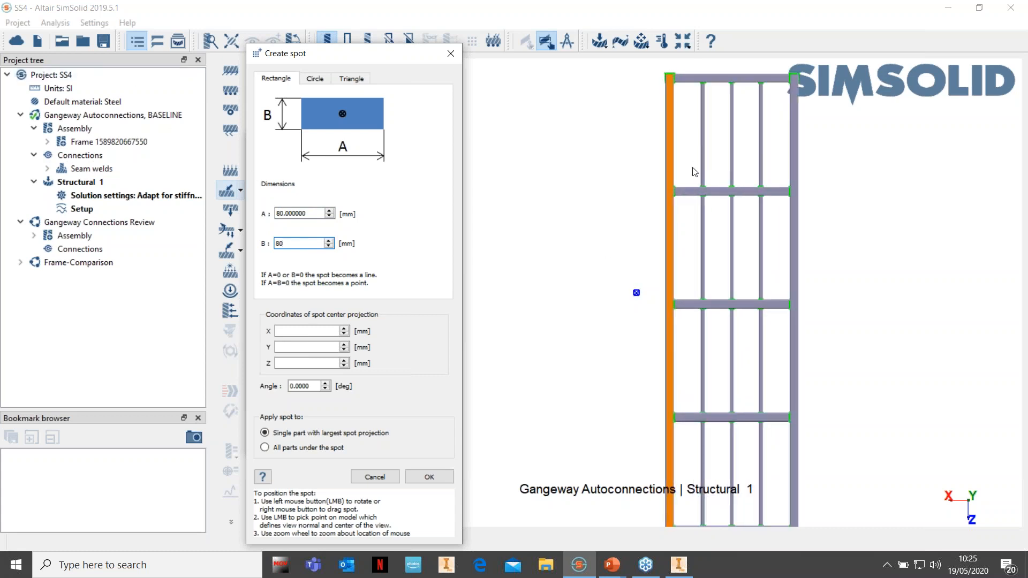
pyautogui.moveTo(743, 67); pyautogui.dragTo(688, 223, button='right')
pyautogui.moveTo(654, 339); pyautogui.dragTo(744, 331, button='right')
pyautogui.scroll(2, 695, 292)
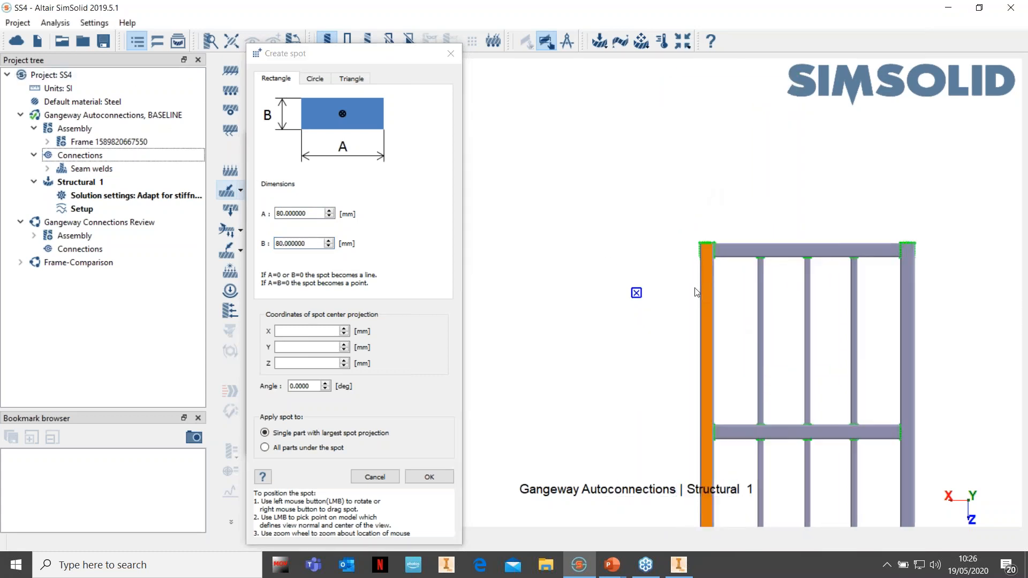
pyautogui.moveTo(793, 356)
pyautogui.mouseDown(button='right')
pyautogui.moveTo(574, 222)
pyautogui.moveTo(720, 296)
pyautogui.moveTo(766, 334)
pyautogui.mouseUp(button='right')
pyautogui.click(348, 41)
pyautogui.scroll(6, 745, 267)
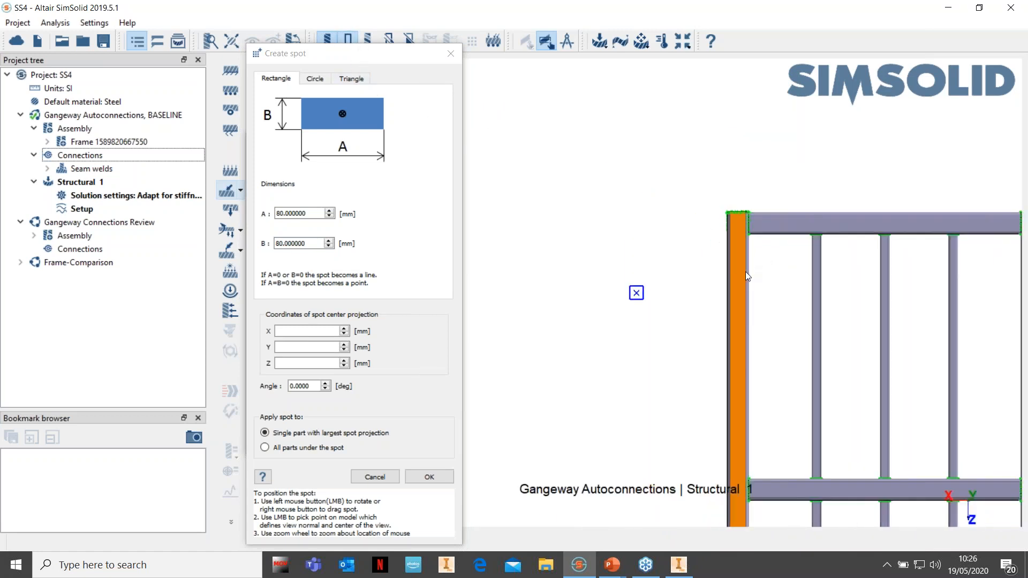
pyautogui.moveTo(791, 246); pyautogui.dragTo(697, 336, button='right')
pyautogui.scroll(2, 690, 328)
pyautogui.scroll(3, 687, 324)
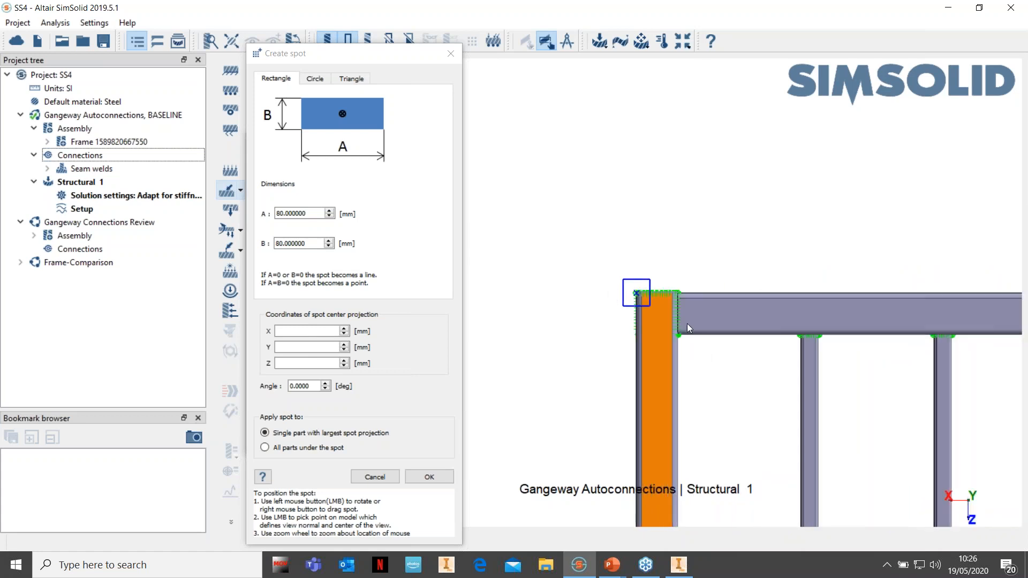
pyautogui.moveTo(728, 379); pyautogui.dragTo(749, 375, button='right')
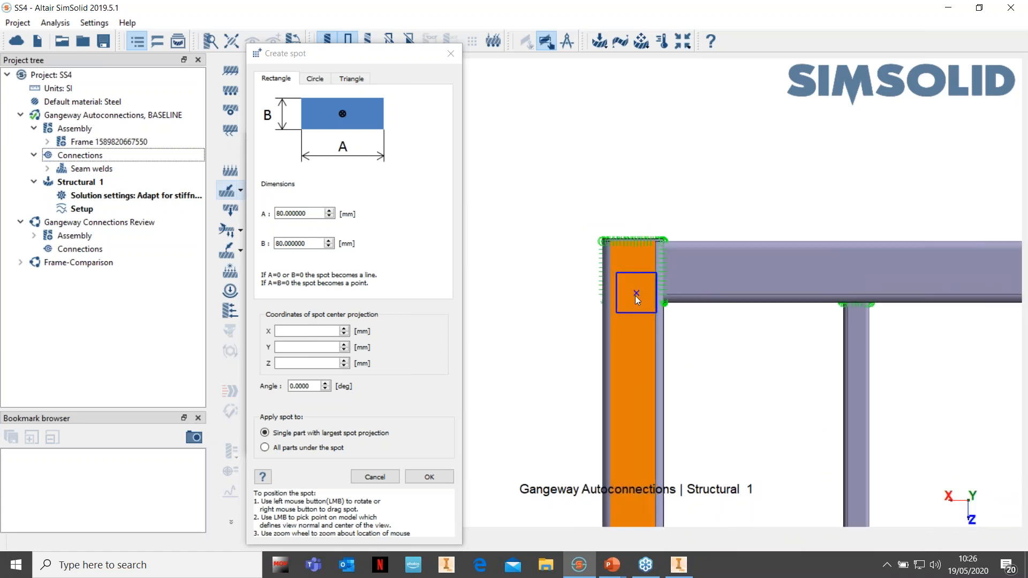
pyautogui.moveTo(636, 294); pyautogui.dragTo(631, 273, button='right')
pyautogui.click(420, 478)
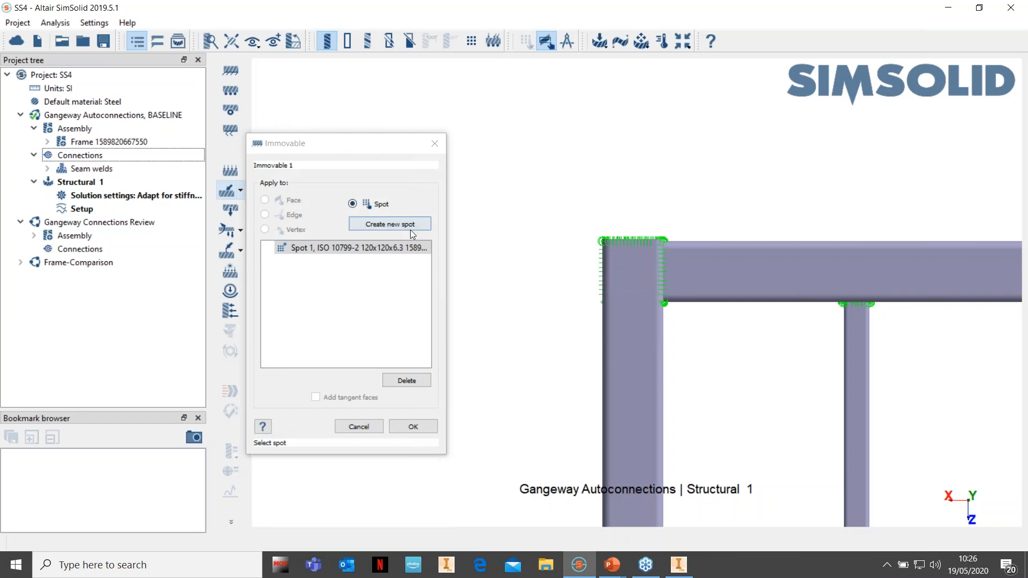
# Step: Add a second 80 × 80 mm spot on the opposite long tube's end corner and complete the immovable constraint with both spots
pyautogui.click(403, 225)
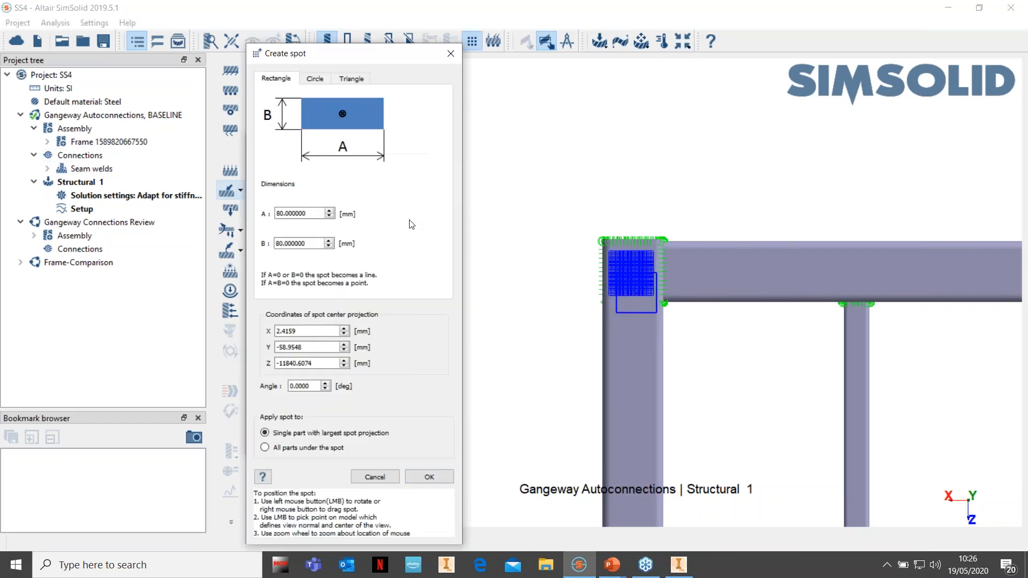
pyautogui.moveTo(776, 402); pyautogui.dragTo(417, 415, button='right')
pyautogui.moveTo(521, 400); pyautogui.dragTo(487, 386, button='right')
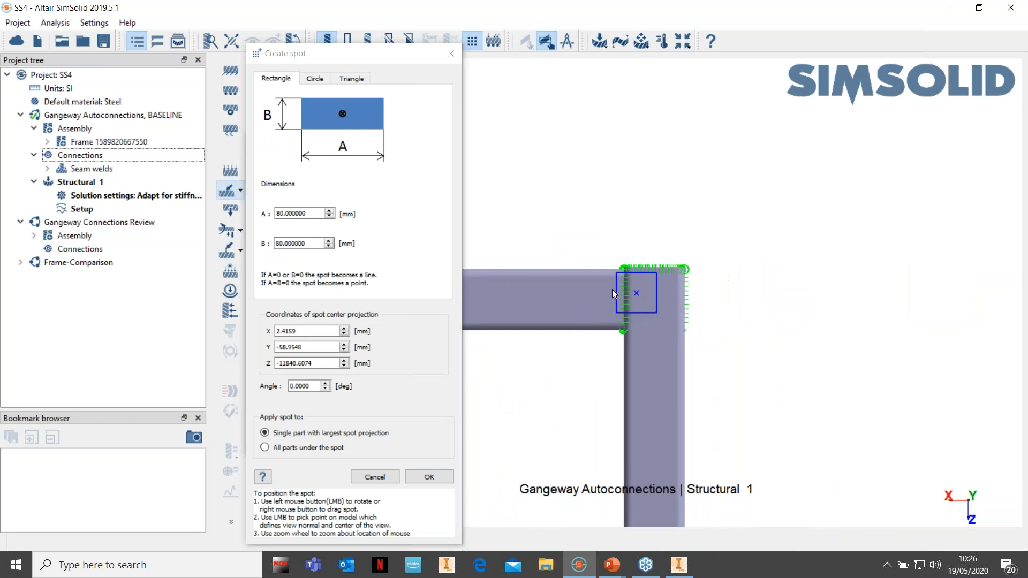
pyautogui.scroll(2, 641, 302)
pyautogui.moveTo(638, 290); pyautogui.dragTo(659, 292, button='right')
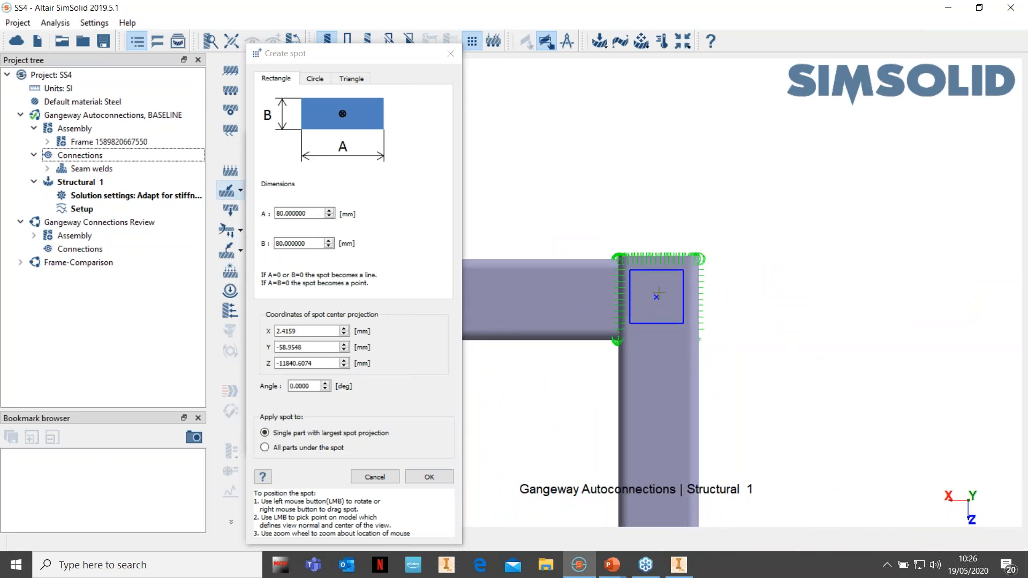
pyautogui.click(441, 477)
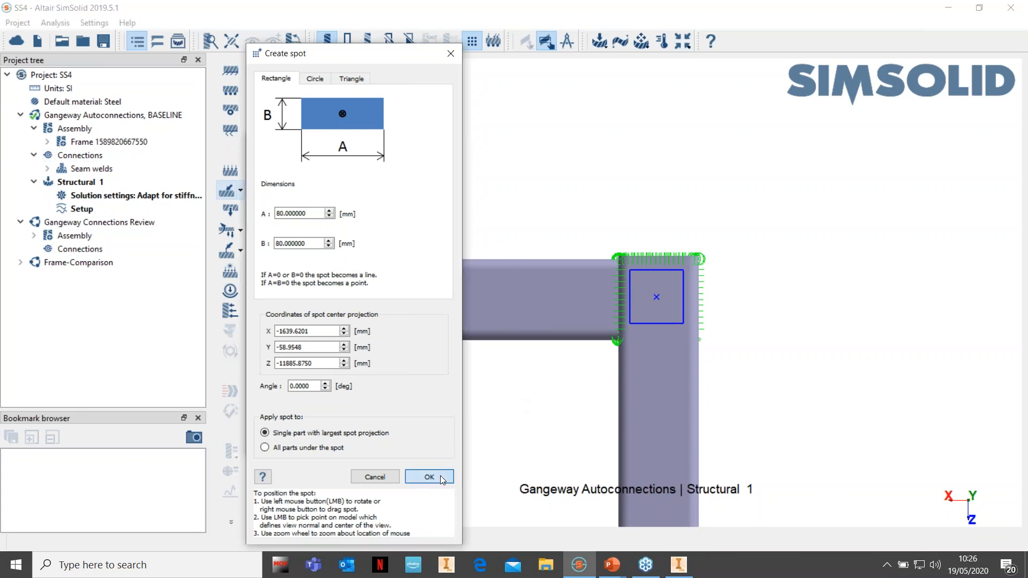
pyautogui.click(441, 478)
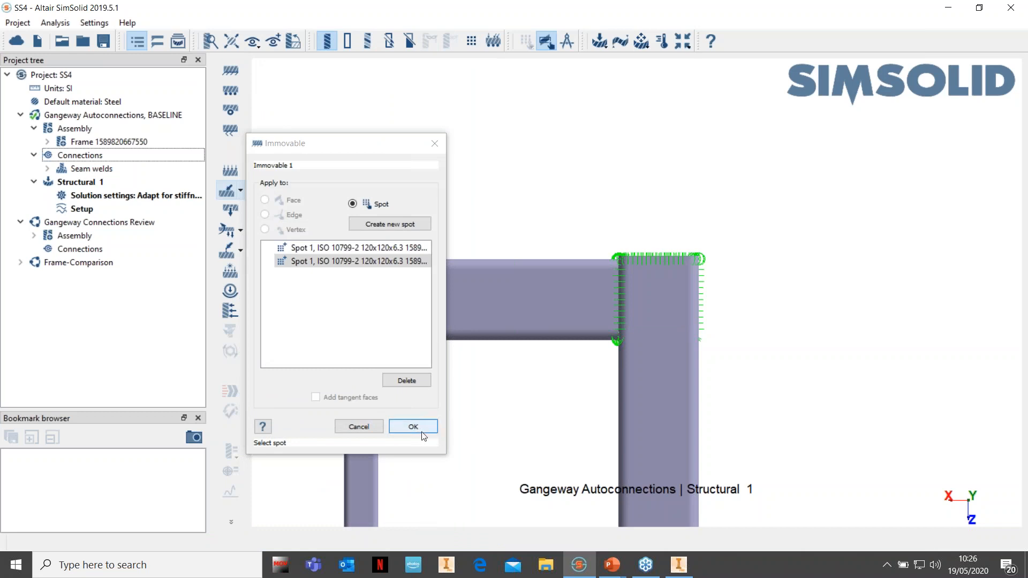
pyautogui.click(412, 426)
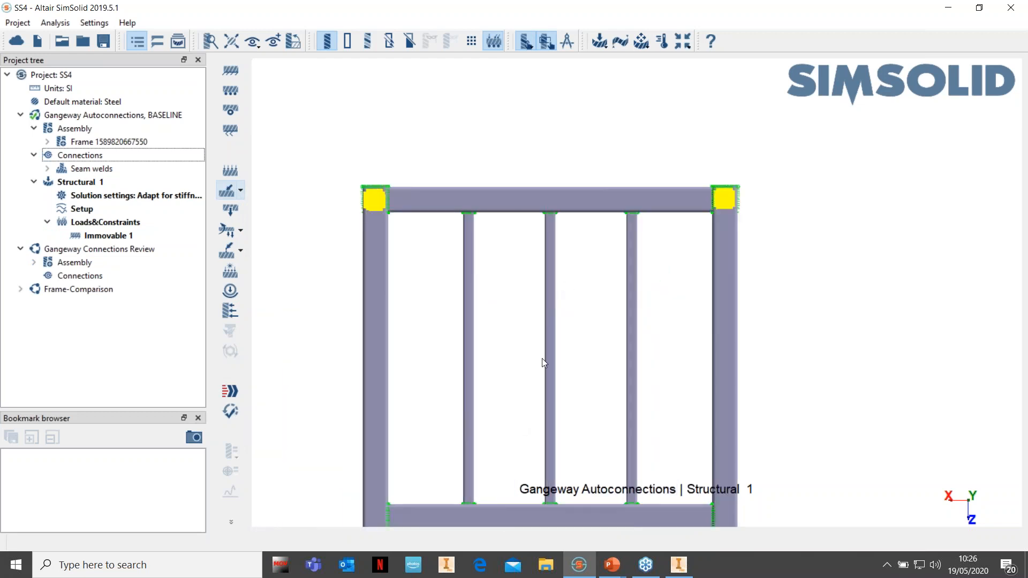
# Step: Apply a slider constraint to the underside face of the cross tube at the gangway's other end
pyautogui.scroll(-1, 543, 412)
pyautogui.moveTo(541, 422); pyautogui.dragTo(569, 202, button='right')
pyautogui.scroll(-6, 579, 381)
pyautogui.moveTo(592, 413); pyautogui.dragTo(587, 196, button='right')
pyautogui.moveTo(632, 240); pyautogui.dragTo(629, 234, button='right')
pyautogui.moveTo(606, 290); pyautogui.dragTo(578, 217, button='right')
pyautogui.moveTo(572, 440); pyautogui.dragTo(568, 293, button='right')
pyautogui.moveTo(576, 355)
pyautogui.mouseDown()
pyautogui.moveTo(580, 326)
pyautogui.moveTo(601, 337)
pyautogui.moveTo(593, 360)
pyautogui.mouseUp()
pyautogui.scroll(5, 600, 394)
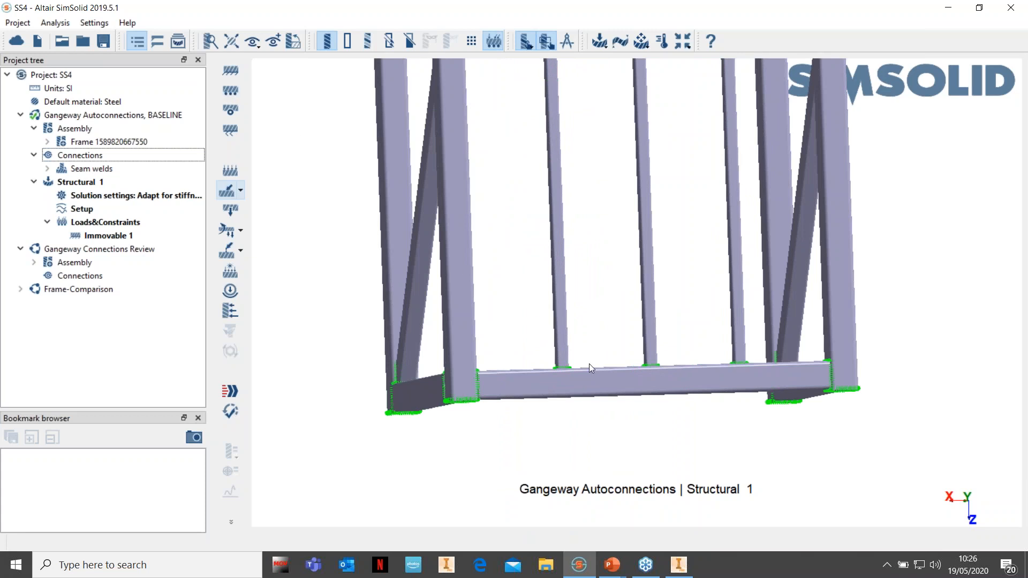
pyautogui.click(232, 94)
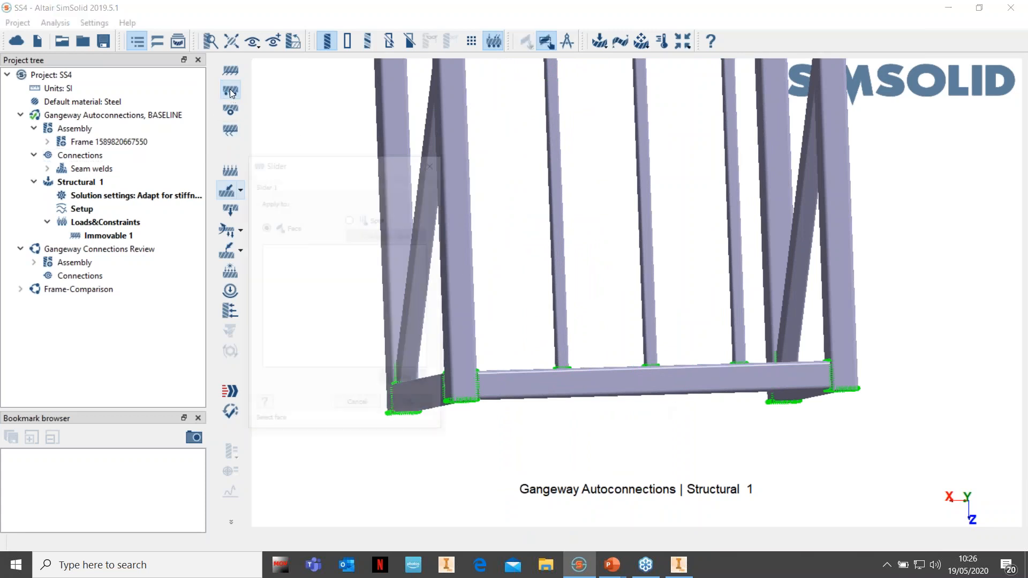
pyautogui.click(602, 379)
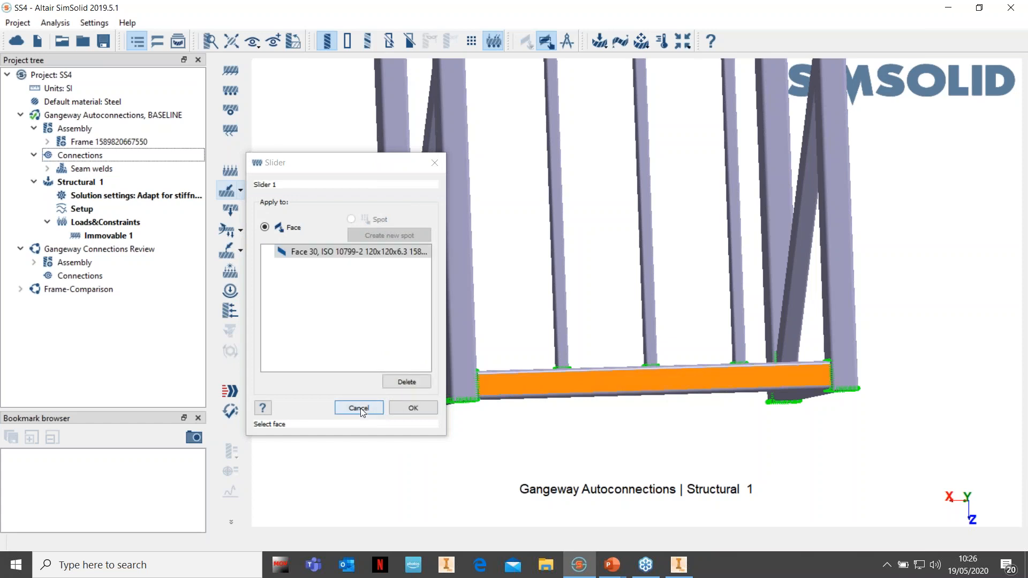
pyautogui.click(412, 407)
# Step: Add a gravity load in the negative Y direction with an amplification factor of 1
pyautogui.scroll(-2, 567, 416)
pyautogui.scroll(-7, 567, 416)
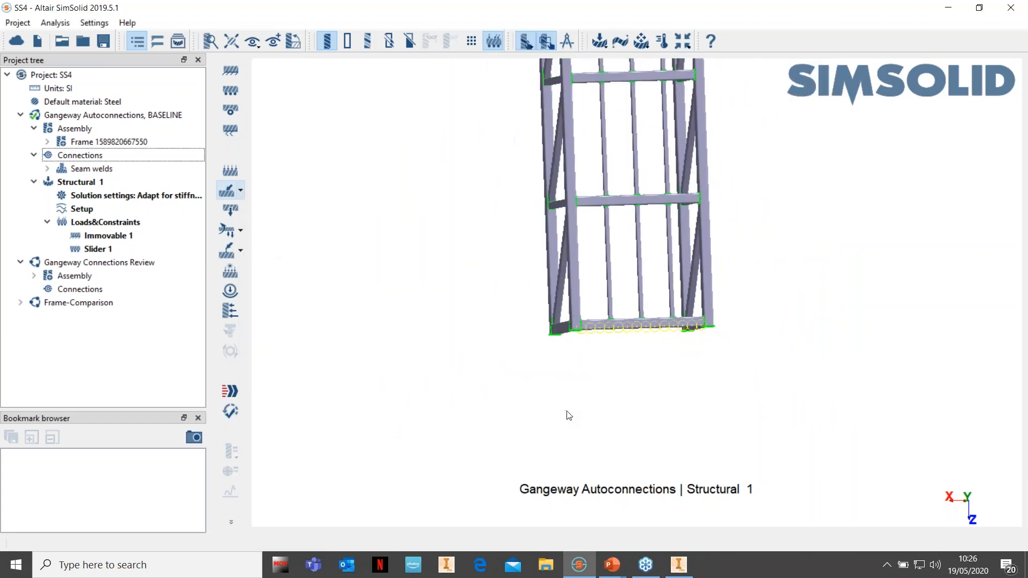
pyautogui.moveTo(525, 301); pyautogui.dragTo(579, 413, button='right')
pyautogui.scroll(-1, 579, 315)
pyautogui.moveTo(618, 243); pyautogui.dragTo(522, 451)
pyautogui.moveTo(522, 451); pyautogui.dragTo(614, 313, button='right')
pyautogui.moveTo(614, 313); pyautogui.dragTo(552, 328)
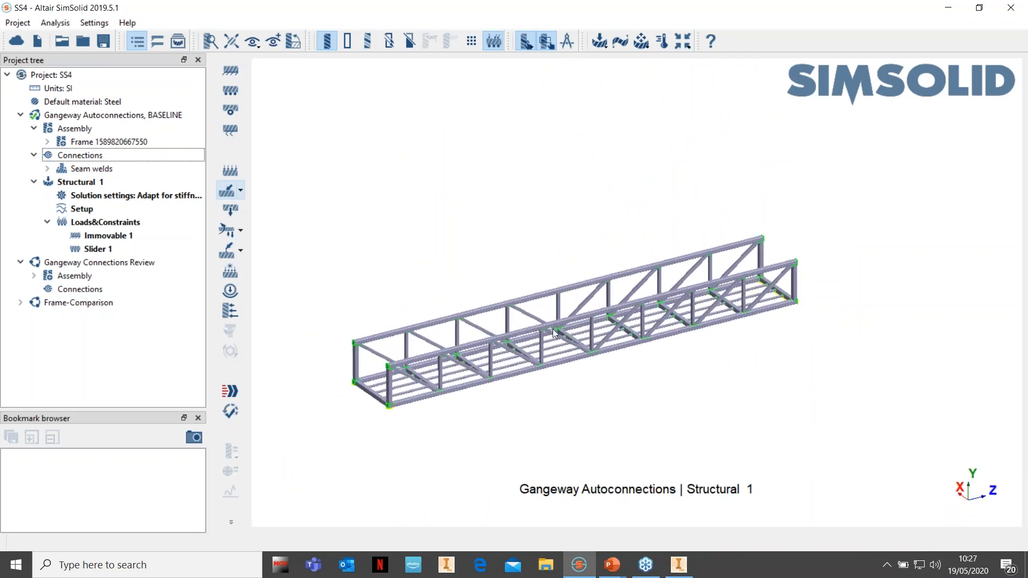
pyautogui.click(241, 193)
pyautogui.click(257, 252)
pyautogui.click(231, 208)
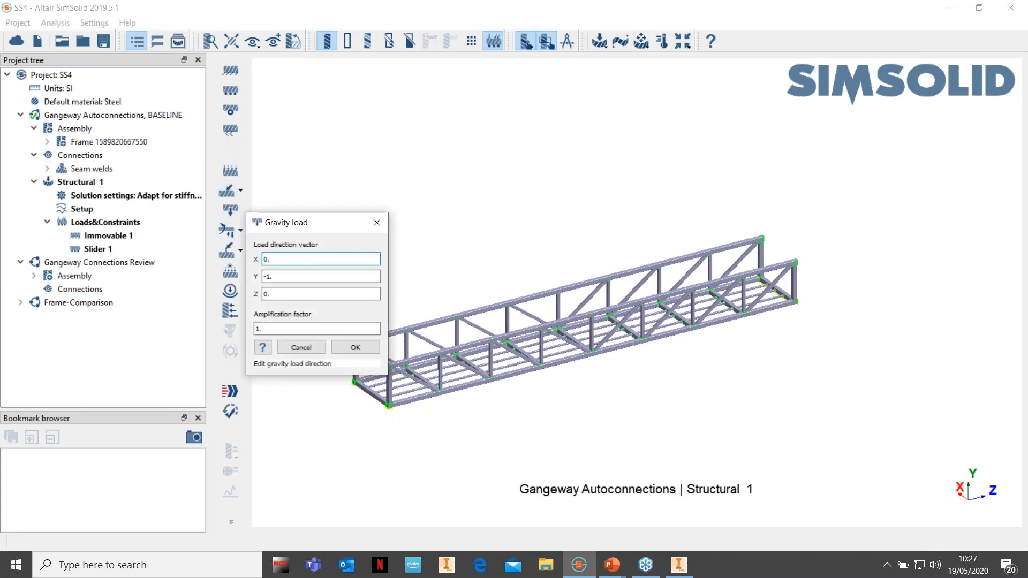
pyautogui.click(355, 347)
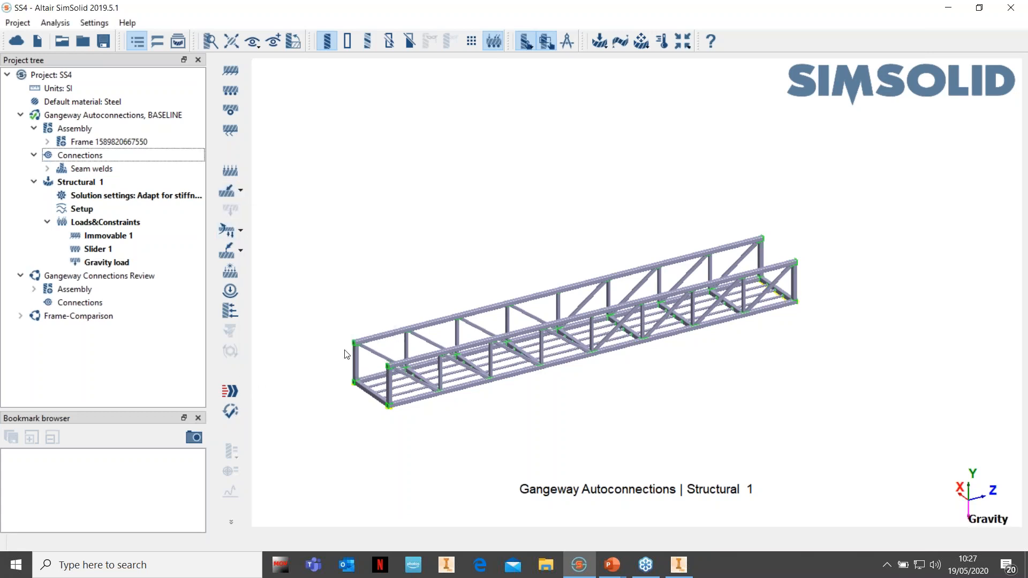
# Step: Solve the structural analysis and plot the displacement magnitude on the gangway
pyautogui.click(228, 394)
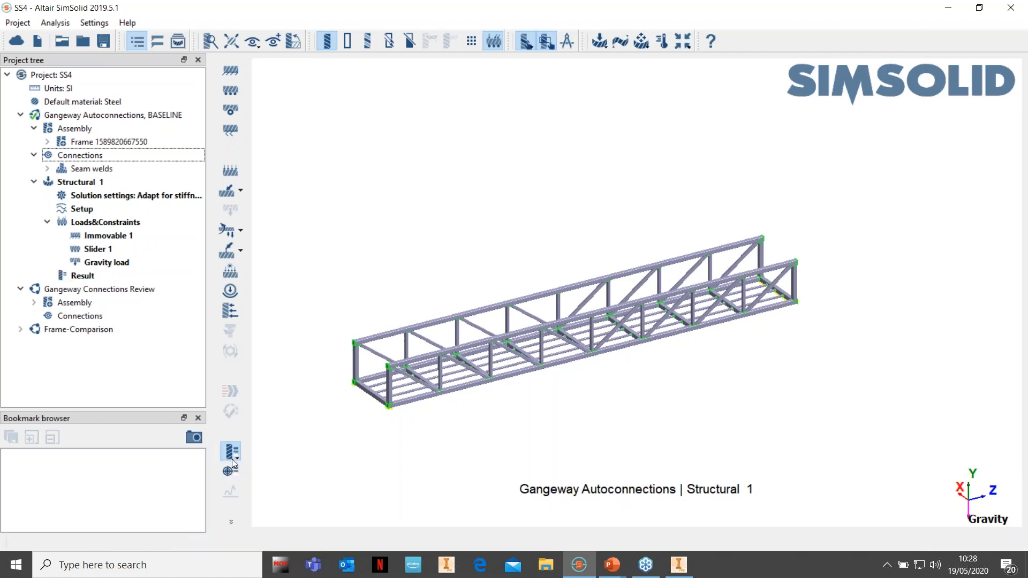
pyautogui.click(232, 455)
pyautogui.click(296, 398)
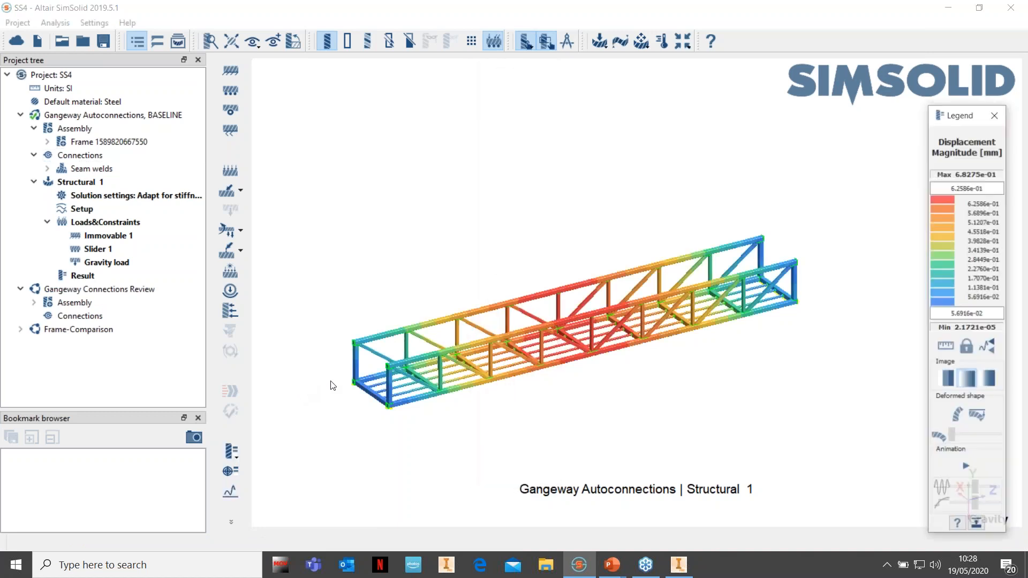
# Step: Show the deformed shape from a side view and animate it, examining the movement at the slider-supported end
pyautogui.moveTo(555, 415); pyautogui.dragTo(623, 285)
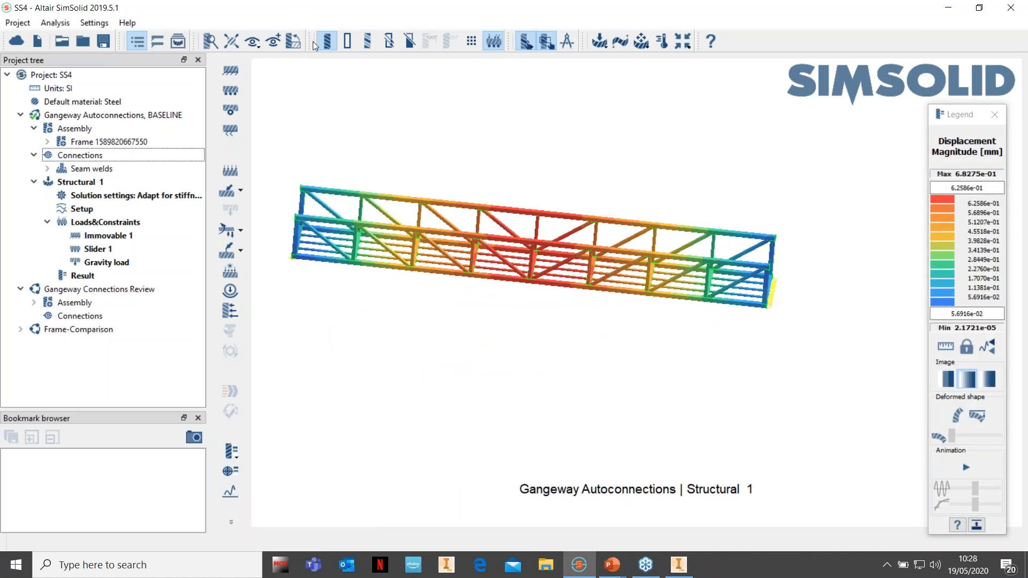
pyautogui.click(260, 48)
pyautogui.click(282, 96)
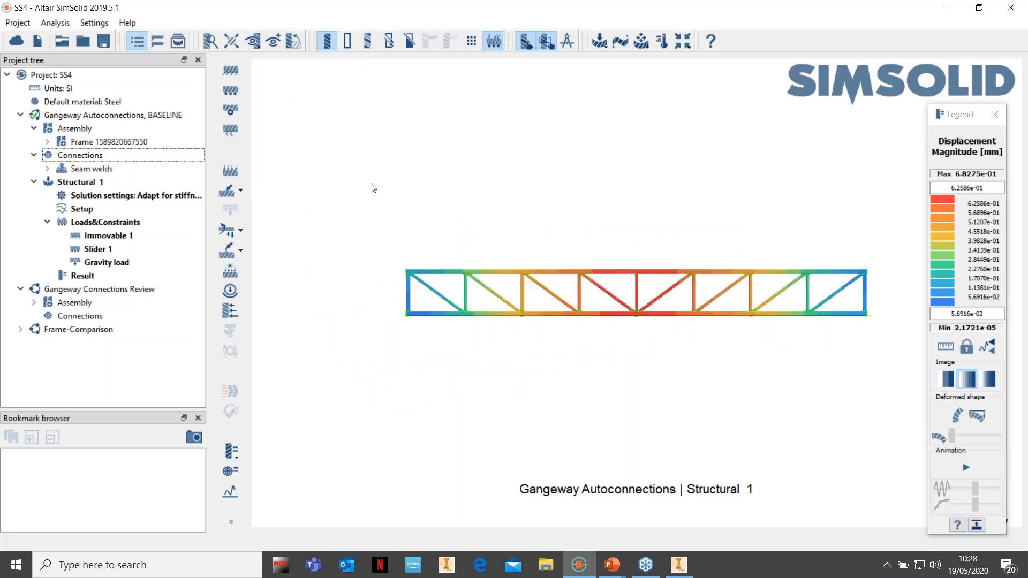
pyautogui.click(952, 419)
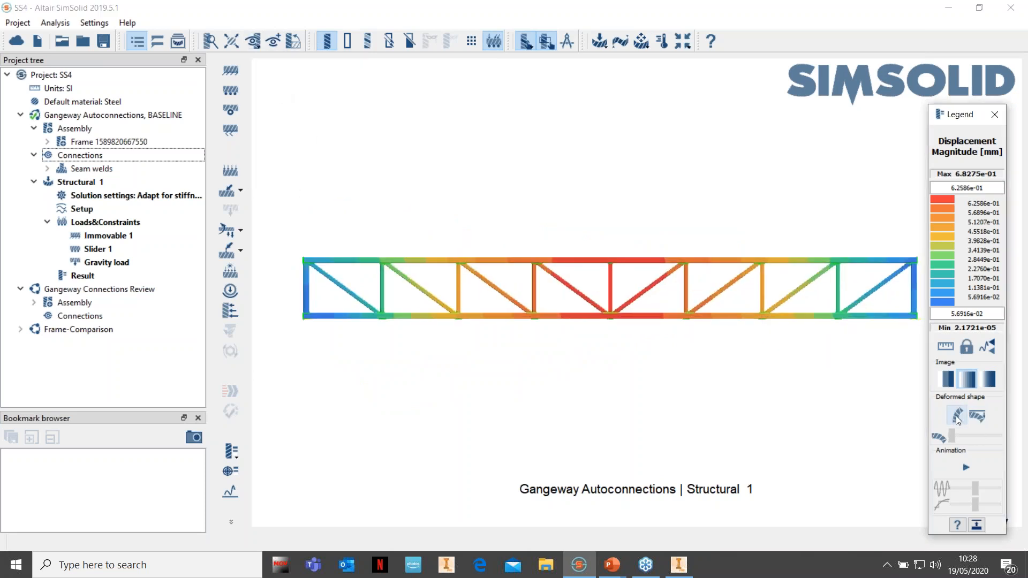
pyautogui.moveTo(759, 392); pyautogui.dragTo(811, 427, button='right')
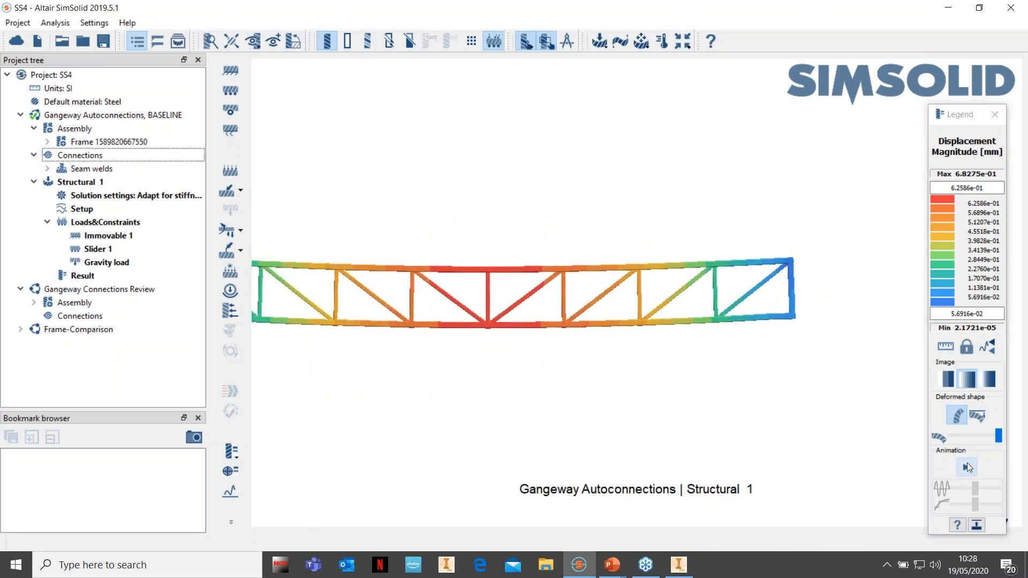
pyautogui.click(966, 468)
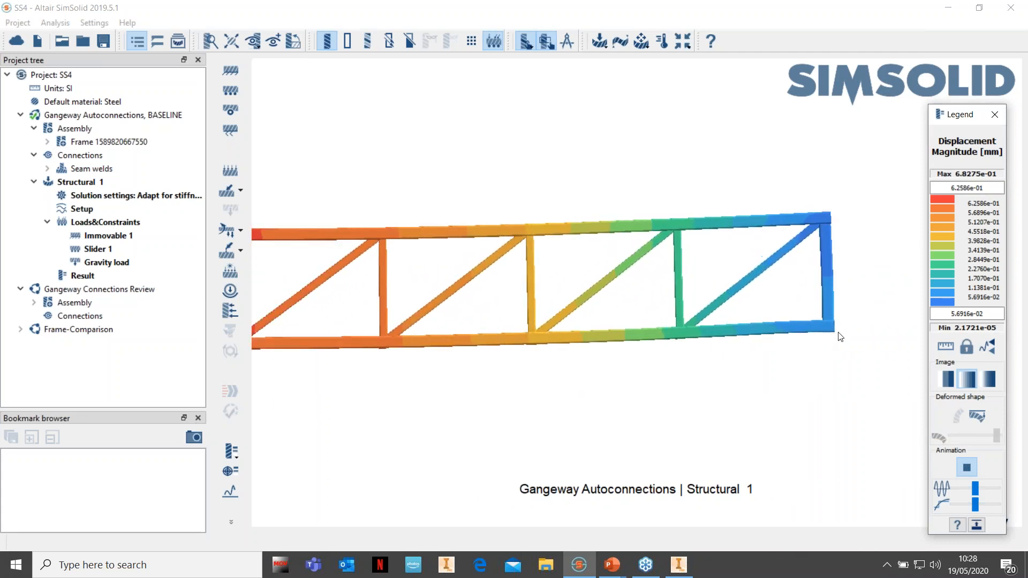
pyautogui.scroll(3, 807, 360)
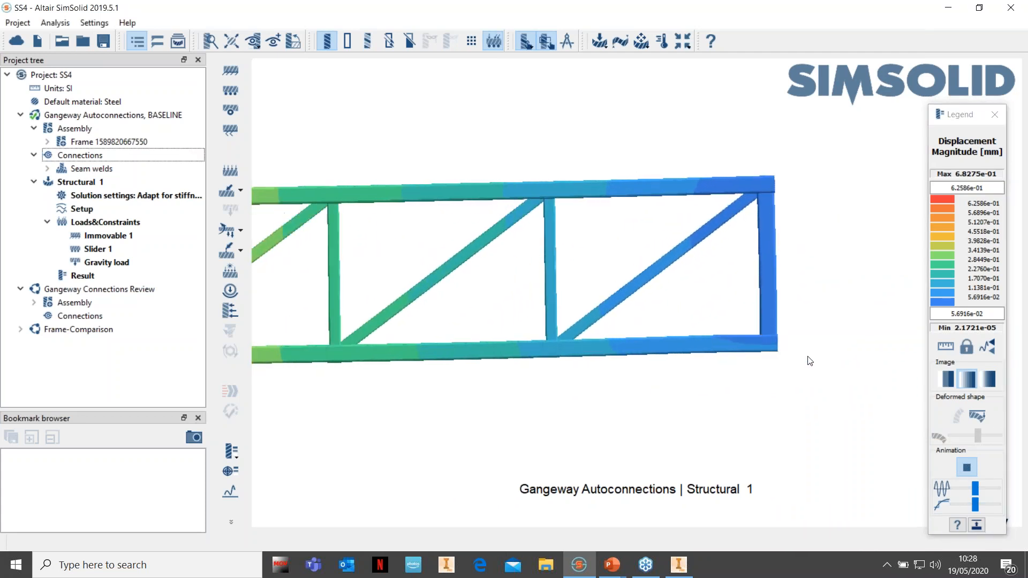
pyautogui.scroll(3, 807, 358)
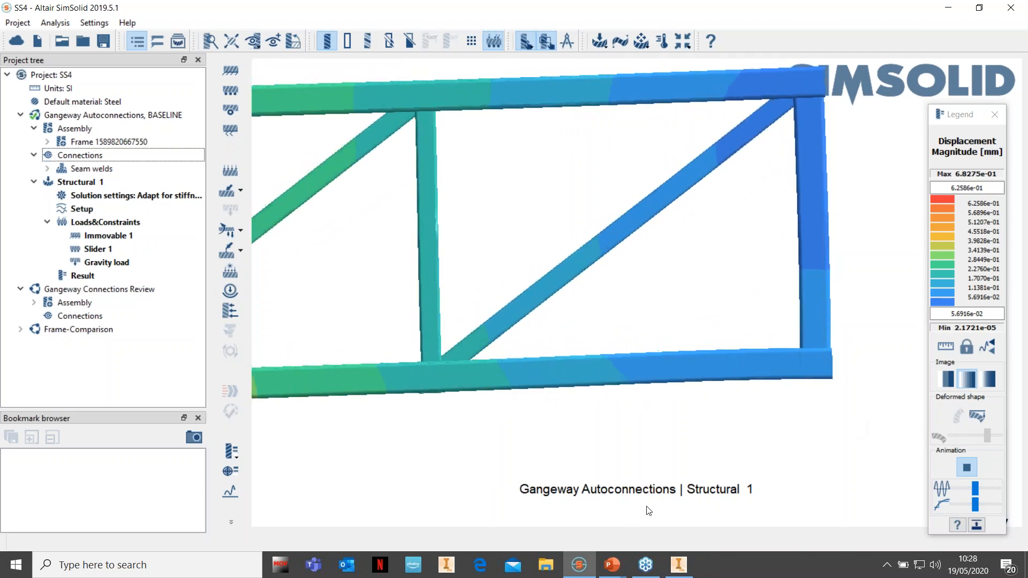
# Step: Switch to the PowerPoint slide show and advance to the "SimSolid – Take it for a spin" slide
pyautogui.hotkey('alt', 'Tab')
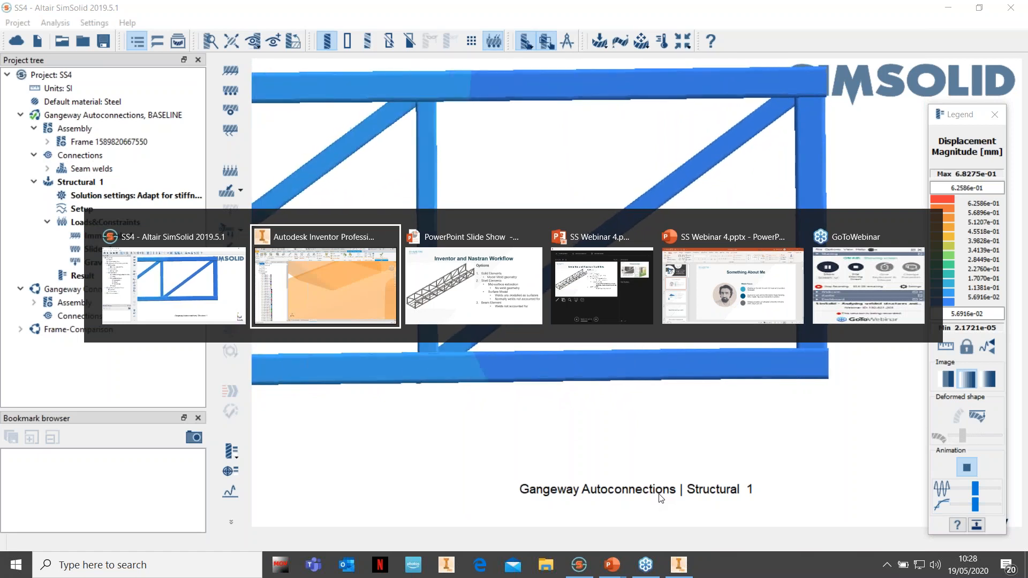
pyautogui.hotkey('alt', 'Tab')
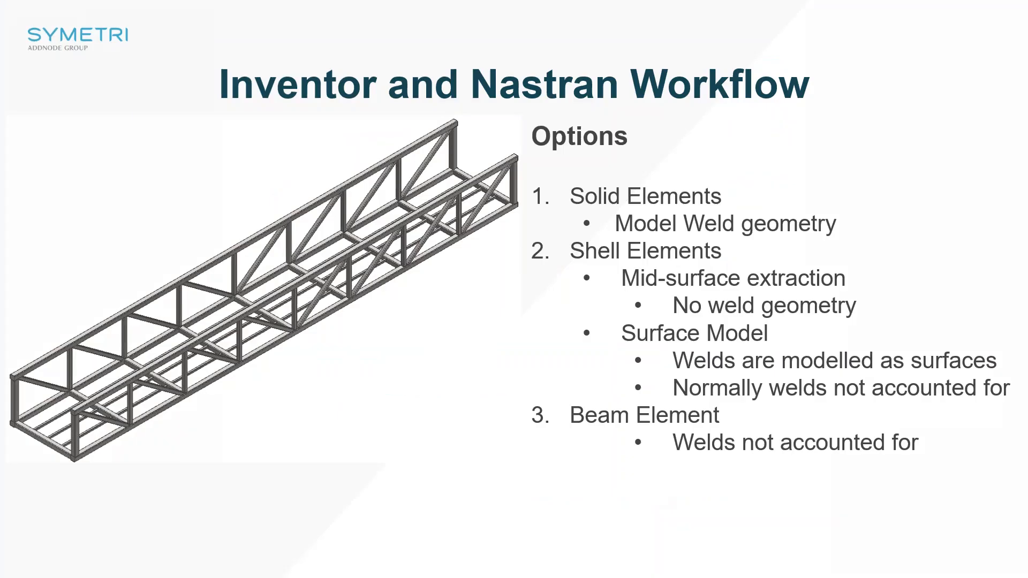
pyautogui.press('Right')
pyautogui.press('Right')
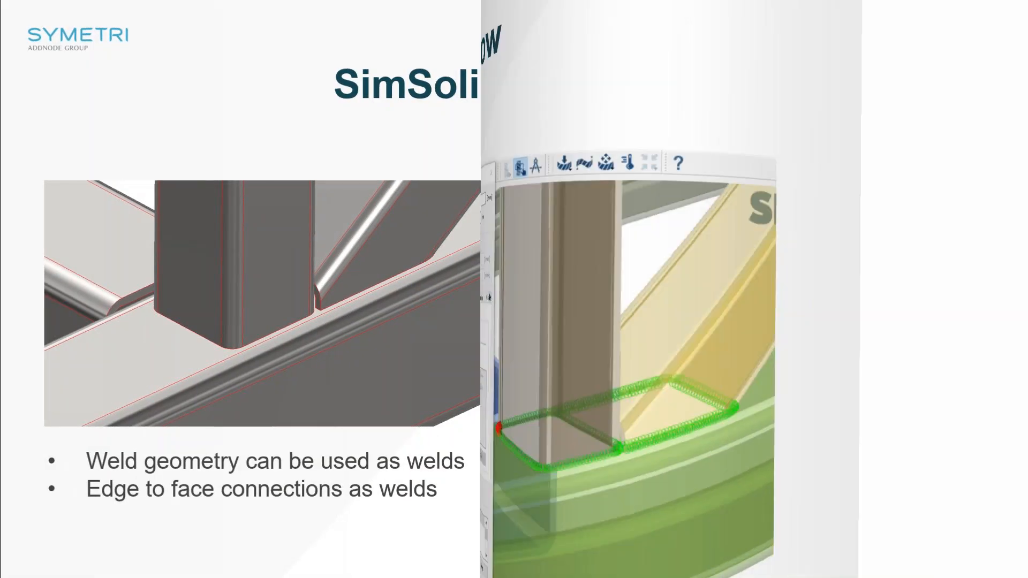
pyautogui.press('Right')
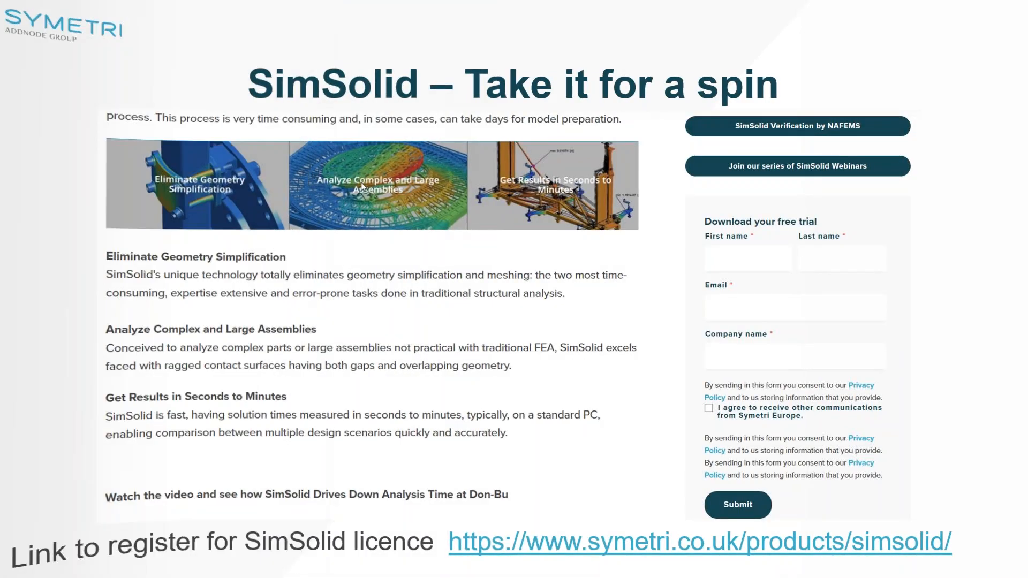